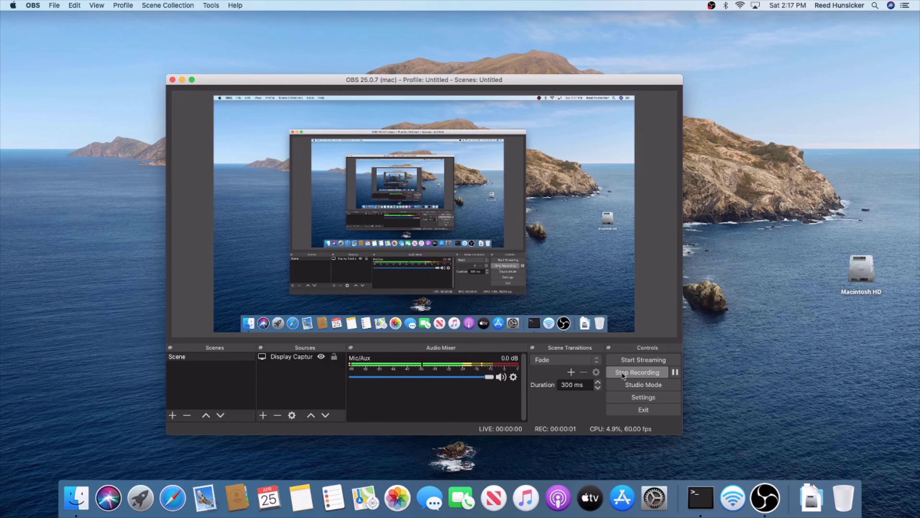
- In Finder's Downloads folder, move the Apple Mac OS X 10.0 archive, its extracted folder and the Qemu-4 folder to the Trash
click(76, 498)
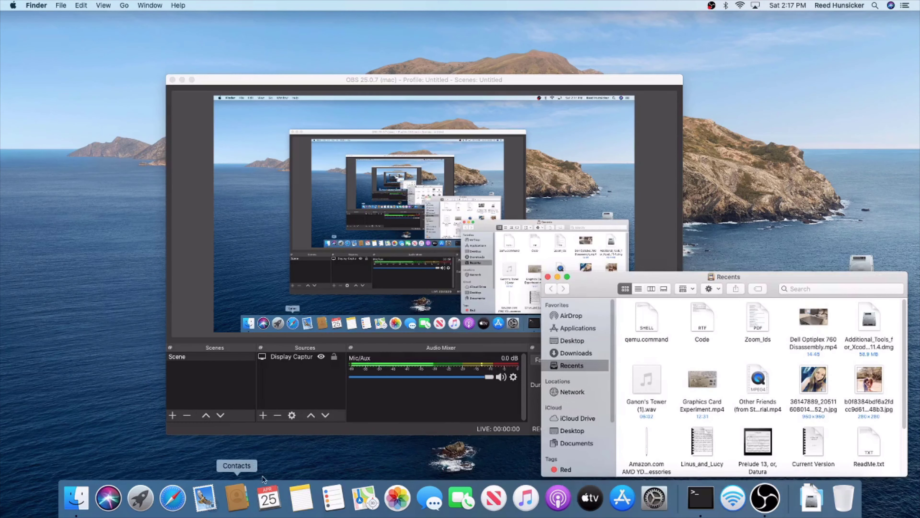
click(569, 351)
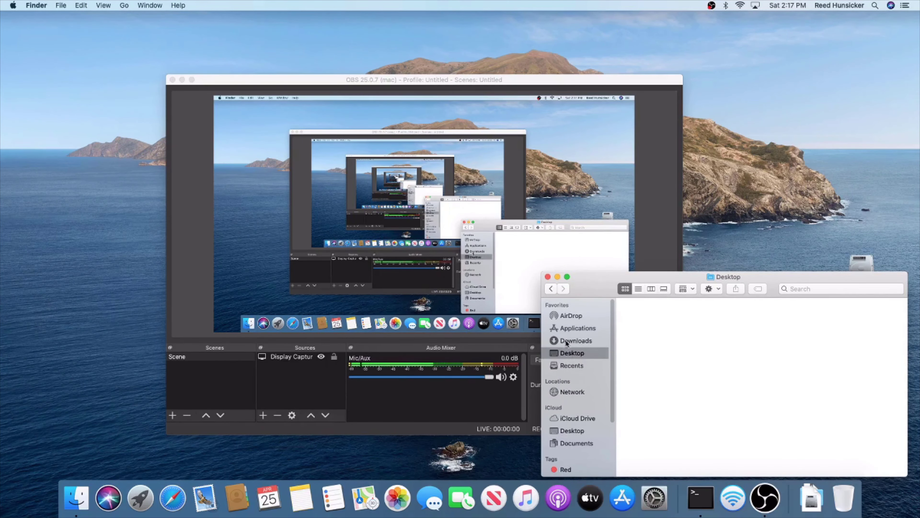
drag(567, 343, 567, 357)
click(567, 356)
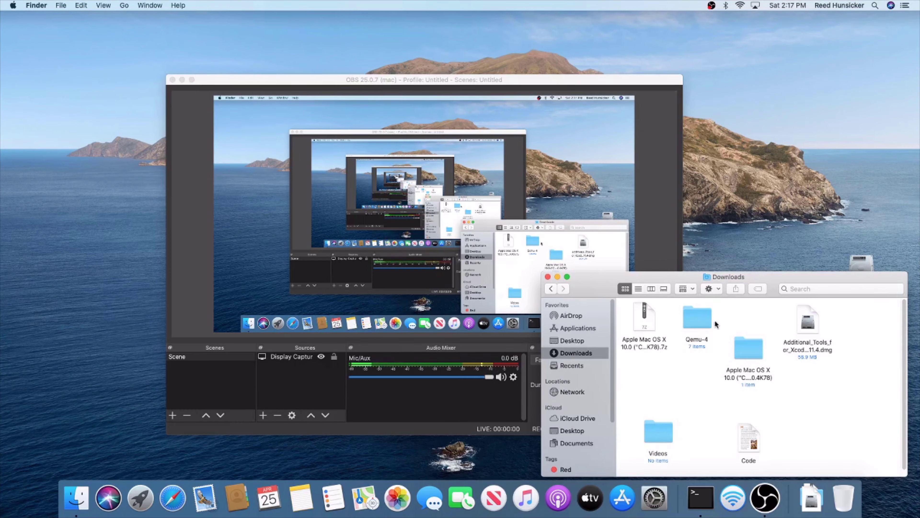
drag(643, 363, 844, 500)
drag(751, 359, 768, 405)
drag(748, 367, 843, 499)
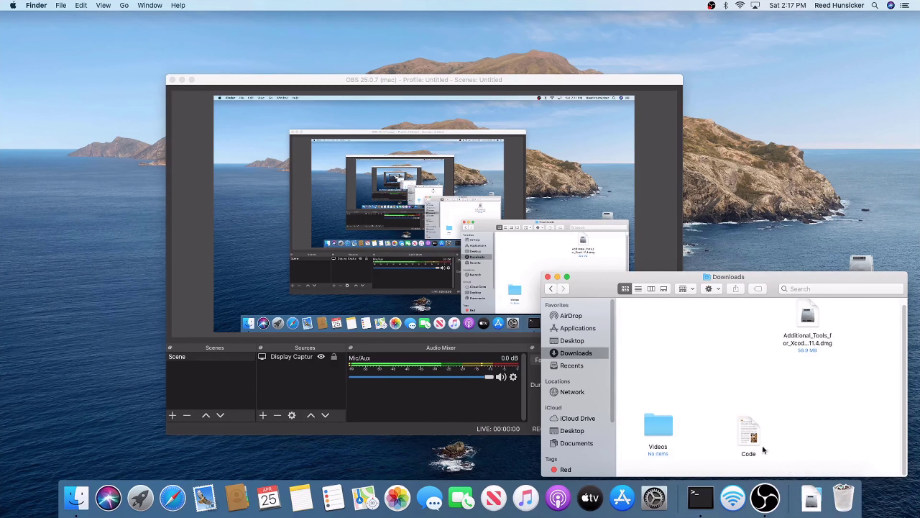
- Open the Code document from Downloads, examine which Mac OS versions qemu-system-ppc can run, and close it
click(749, 431)
double_click(749, 431)
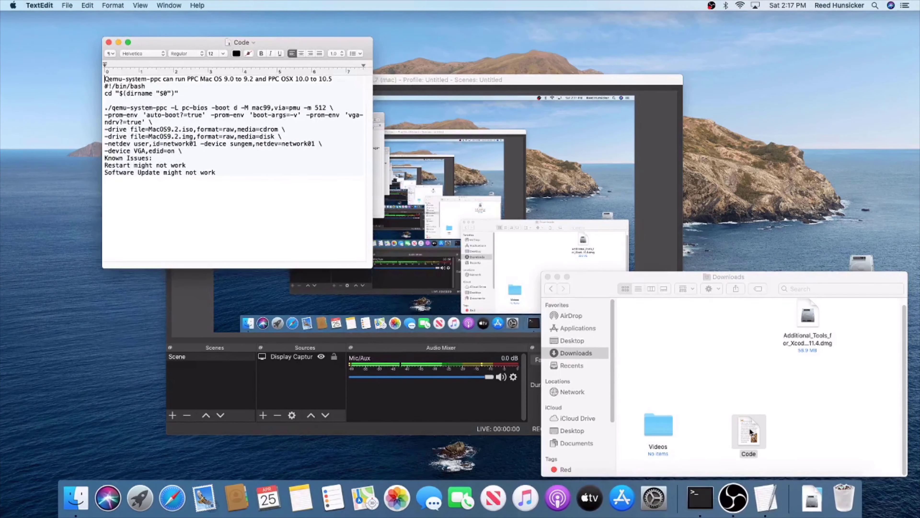
drag(340, 79, 211, 80)
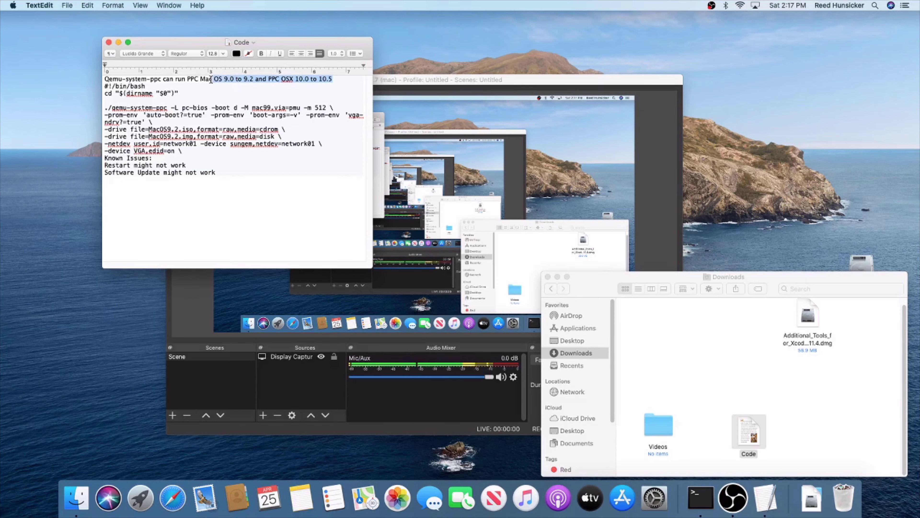
click(224, 80)
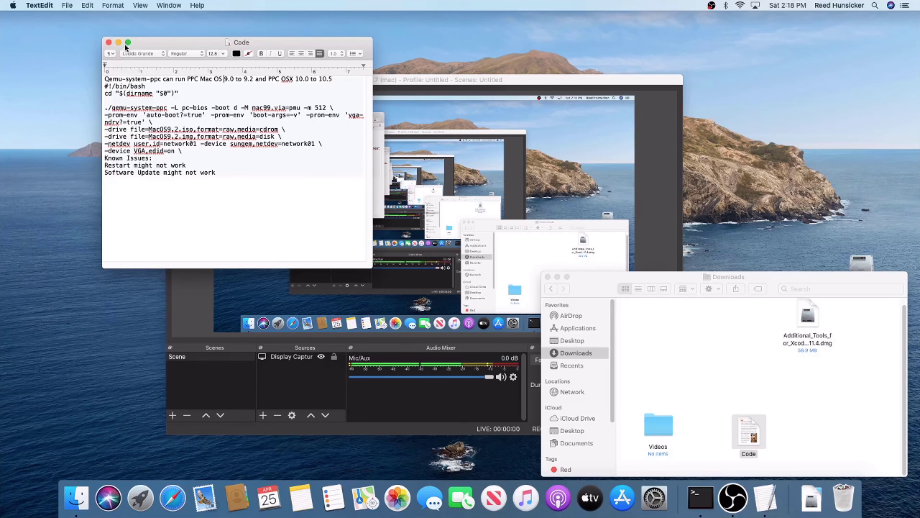
click(108, 43)
click(657, 333)
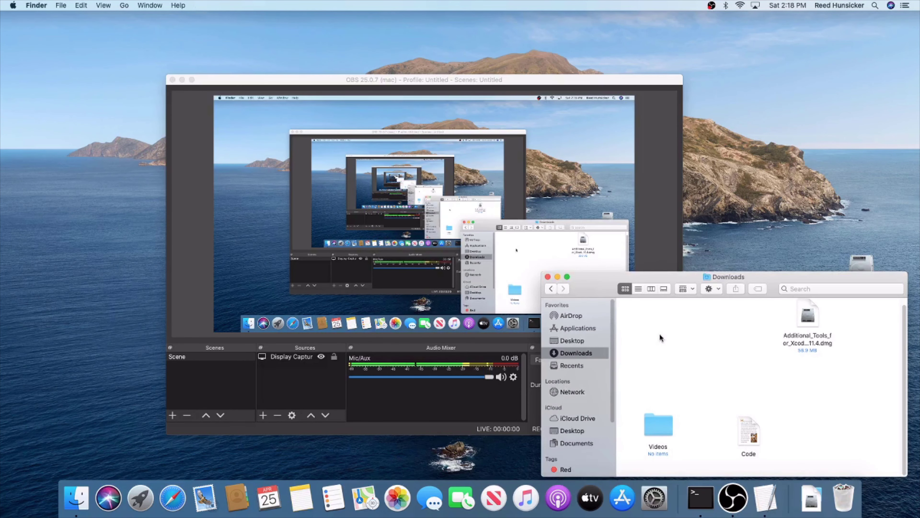
- In Safari, open the Qemu PPC for OSX guide and download Qemu-4.2-OSX-Catalina-21-12-2019.zip from the forum topic linked under Qemu installation
click(173, 497)
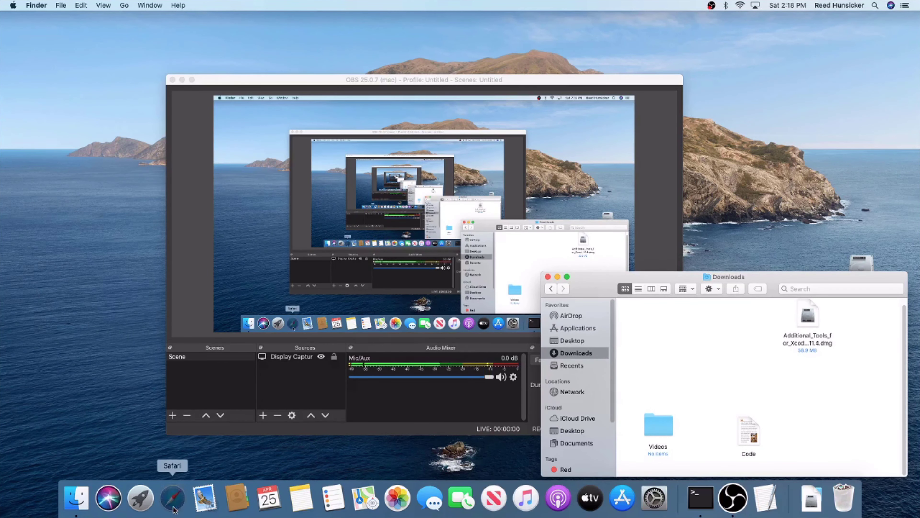
click(120, 69)
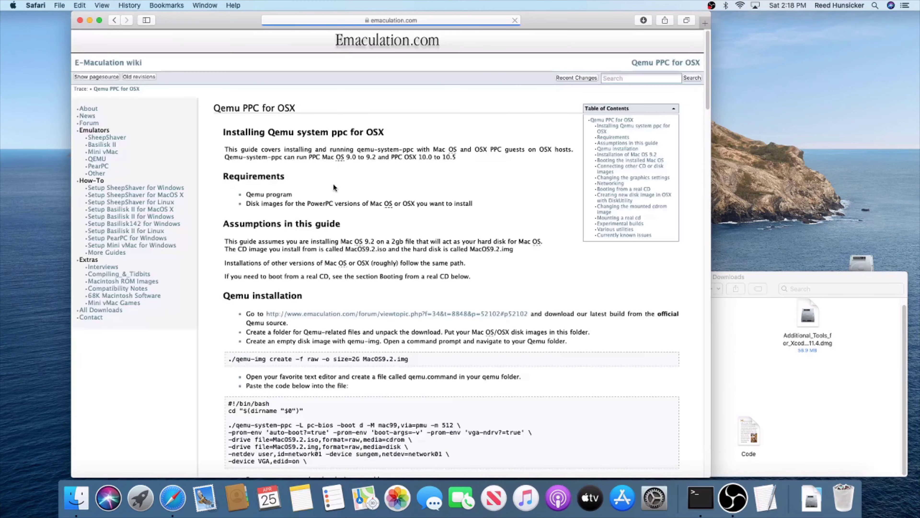
scroll(330, 184, down, 2)
scroll(330, 183, down, 3)
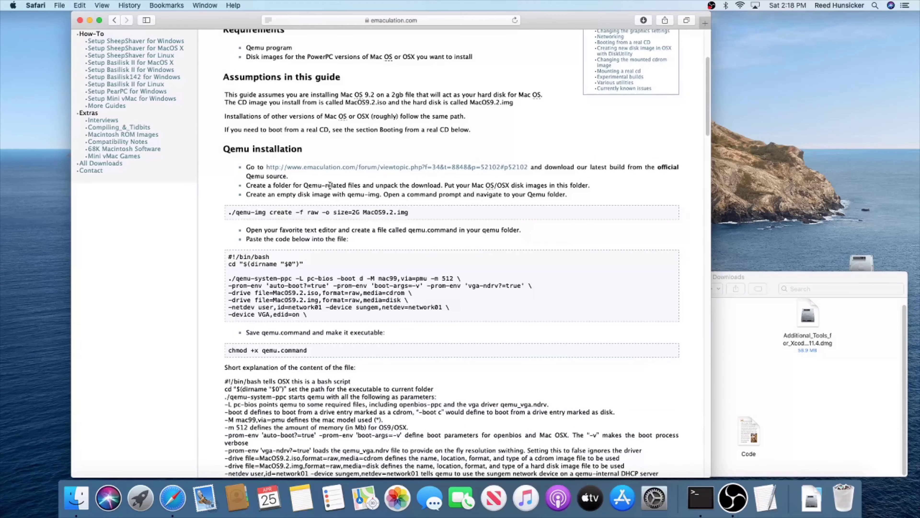
click(329, 168)
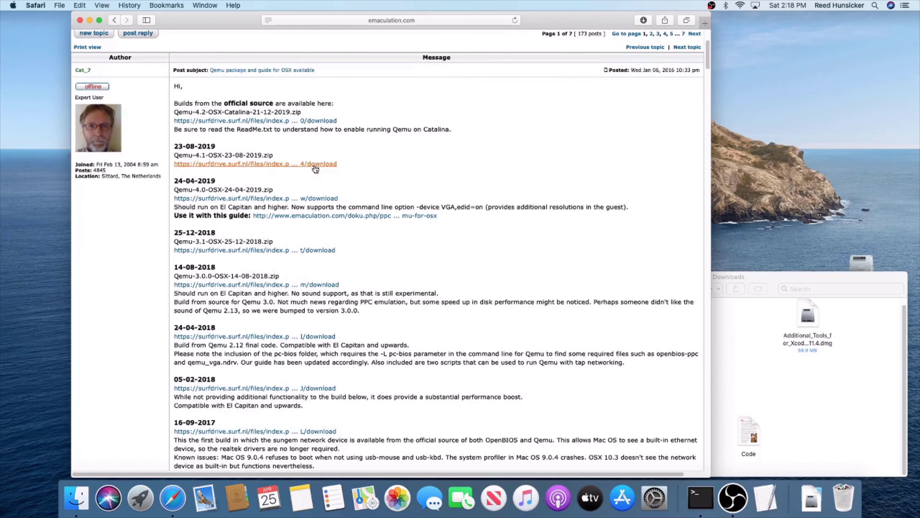
click(252, 122)
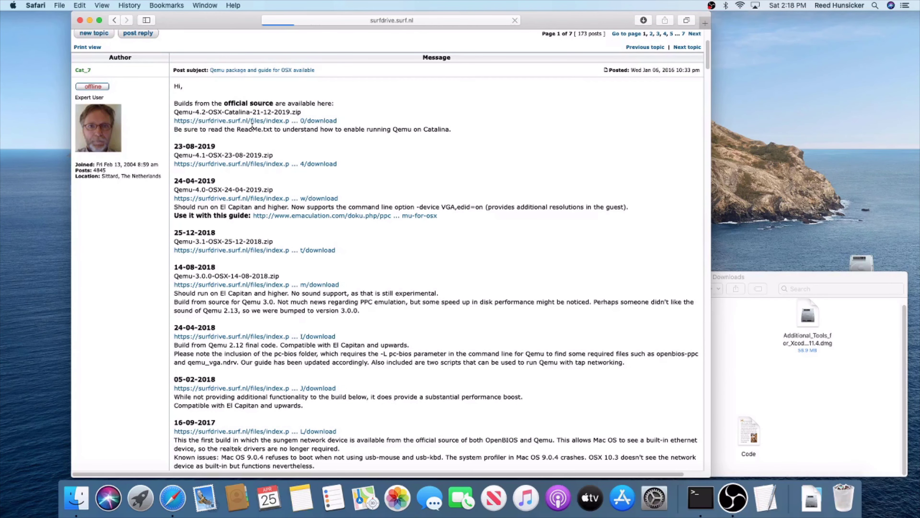
click(639, 21)
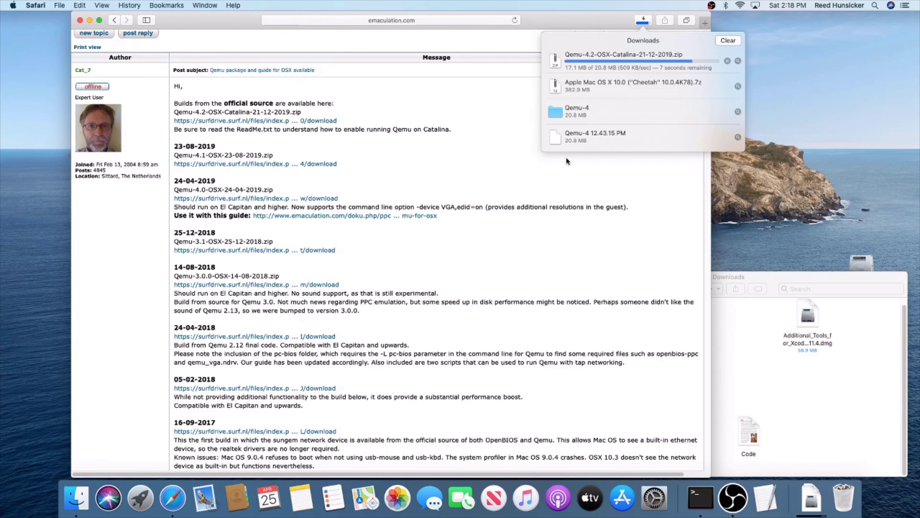
- Check this Mac's macOS version and build in About This Mac, then close the information window
click(2, 4)
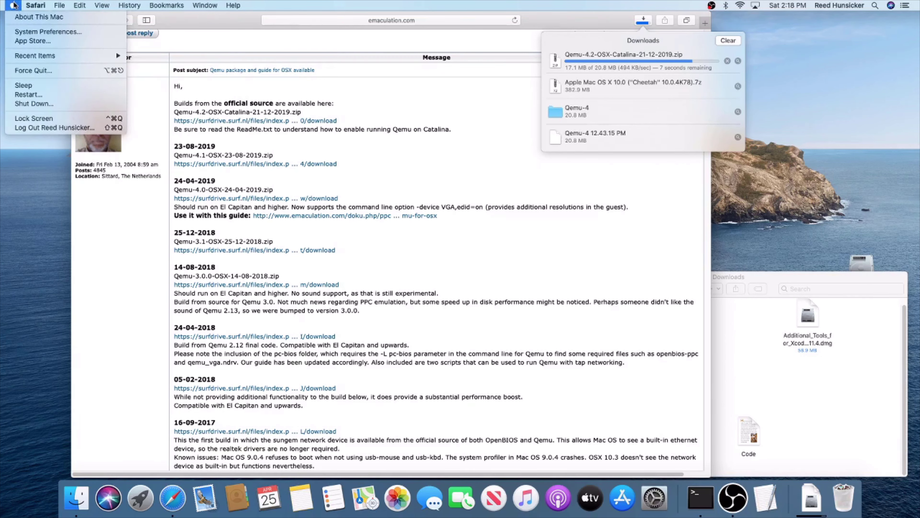
click(18, 17)
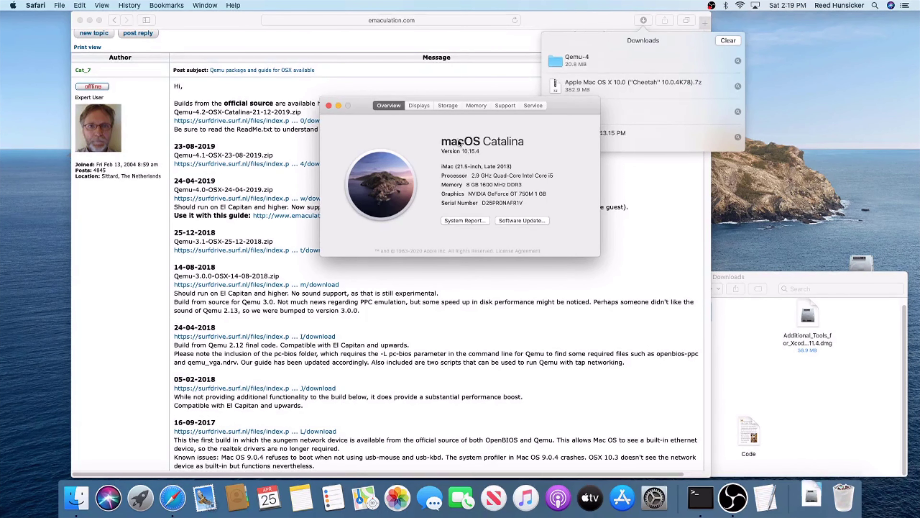
click(464, 150)
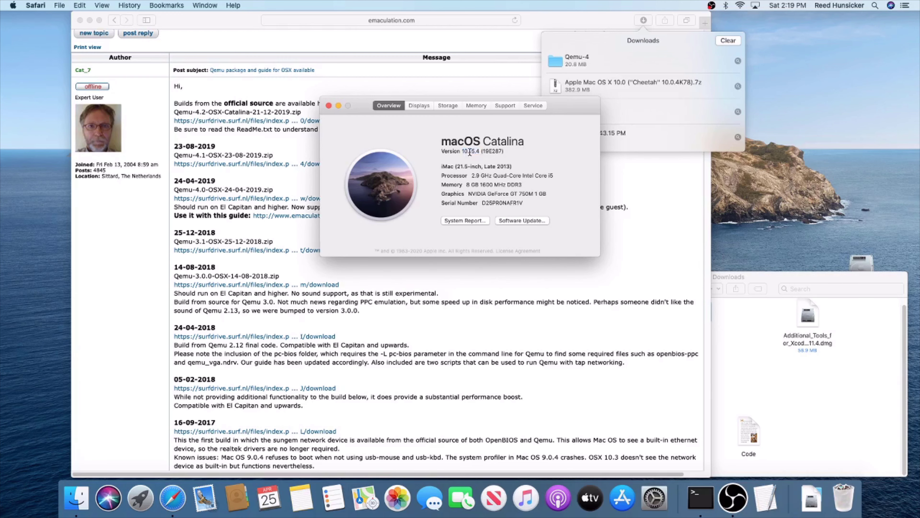
double_click(475, 151)
click(329, 106)
click(407, 117)
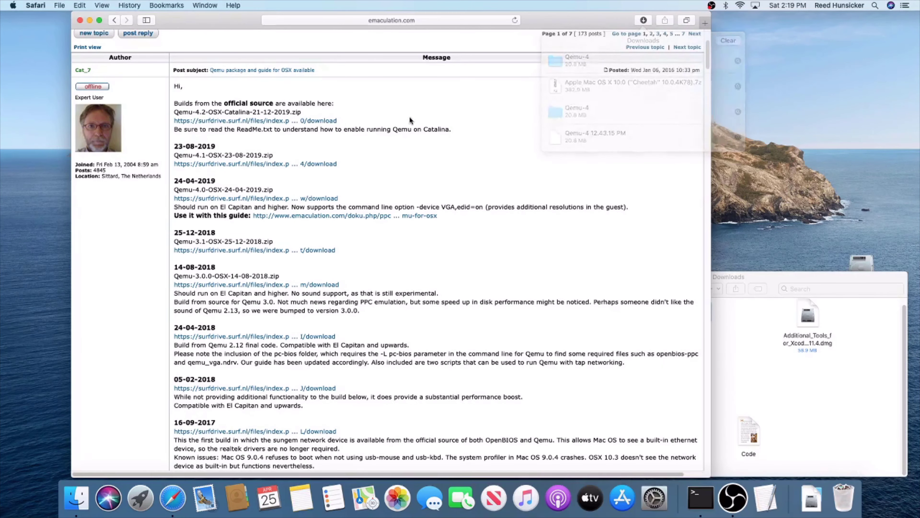
- Replace the forum tab with a new one and search the web for "macos 10.0 download"
scroll(407, 119, down, 1)
click(704, 23)
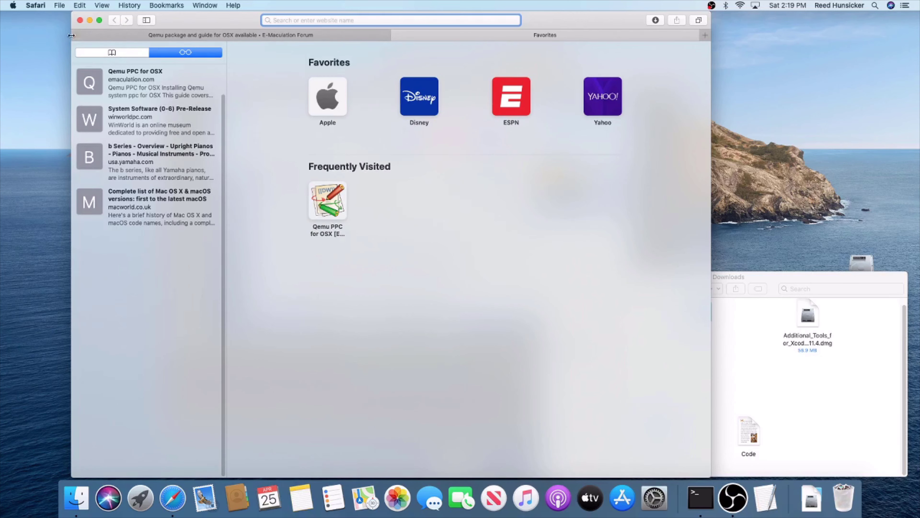
click(77, 35)
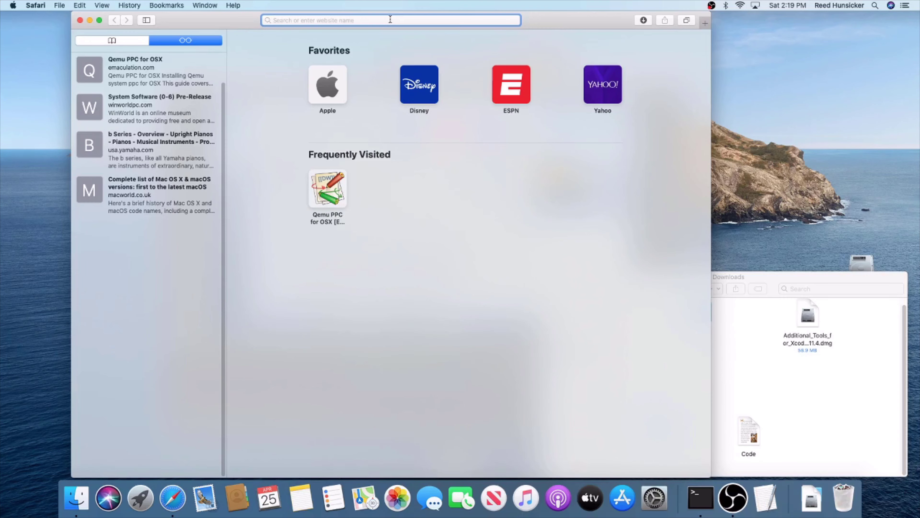
text(macos 10.0)
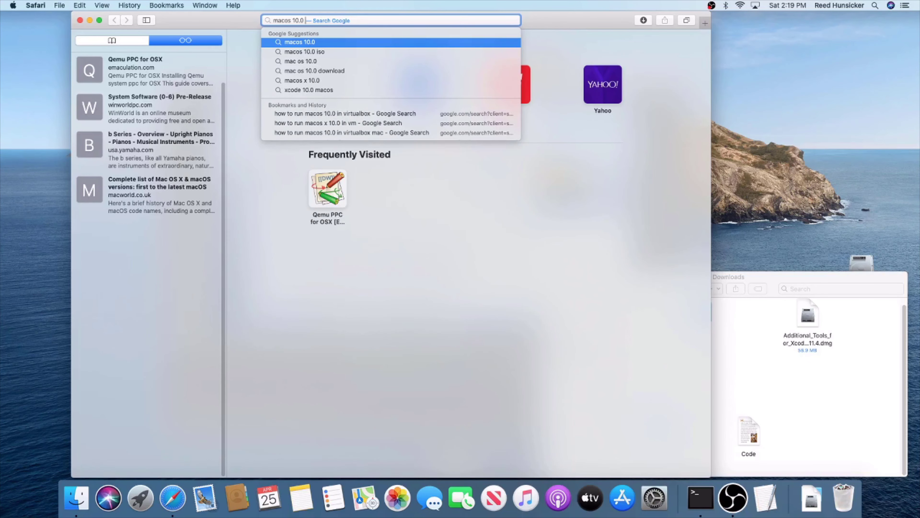
text( download)
key(Return)
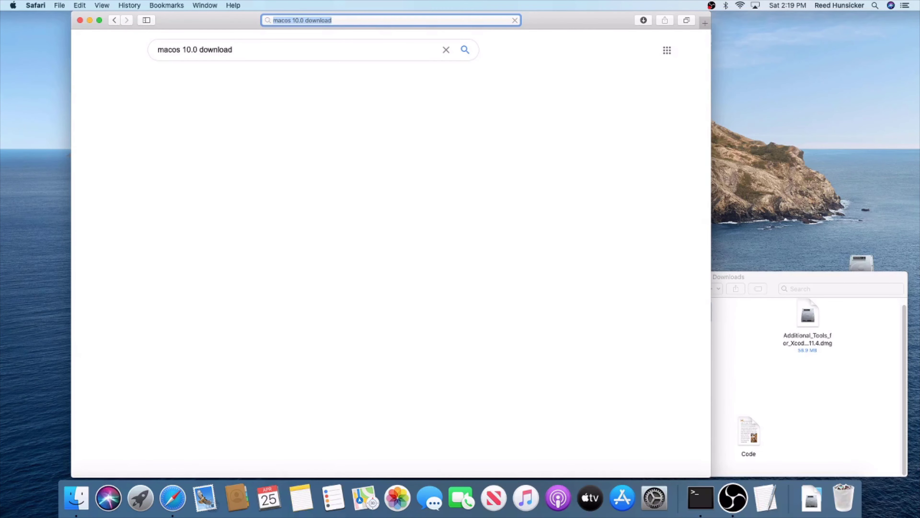
- Open the WinWorld Mac OS X 10.0 page and go to the download entry for Cheetah 10.0.4K78
click(215, 119)
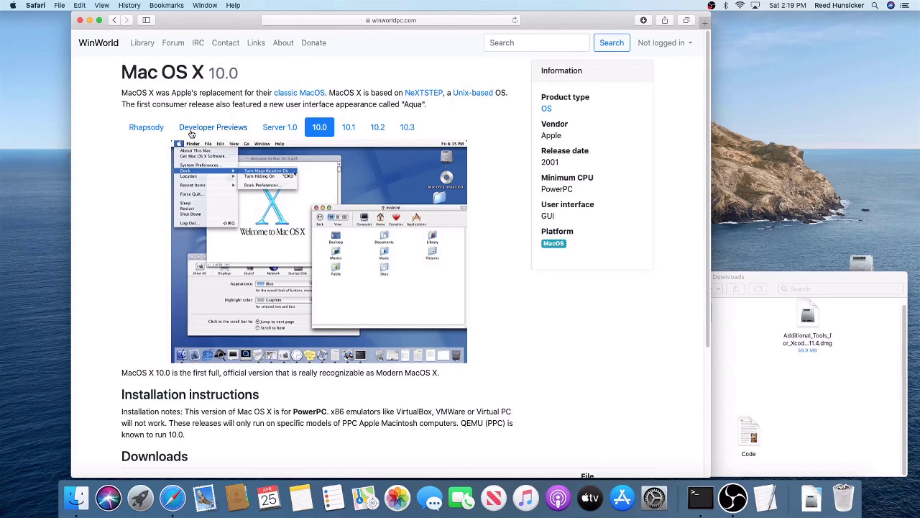
scroll(245, 129, down, 6)
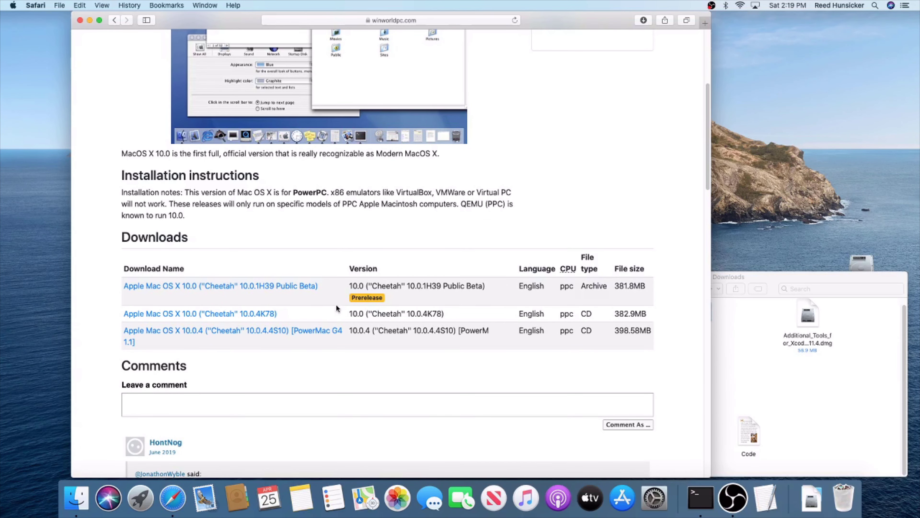
drag(532, 314, 511, 313)
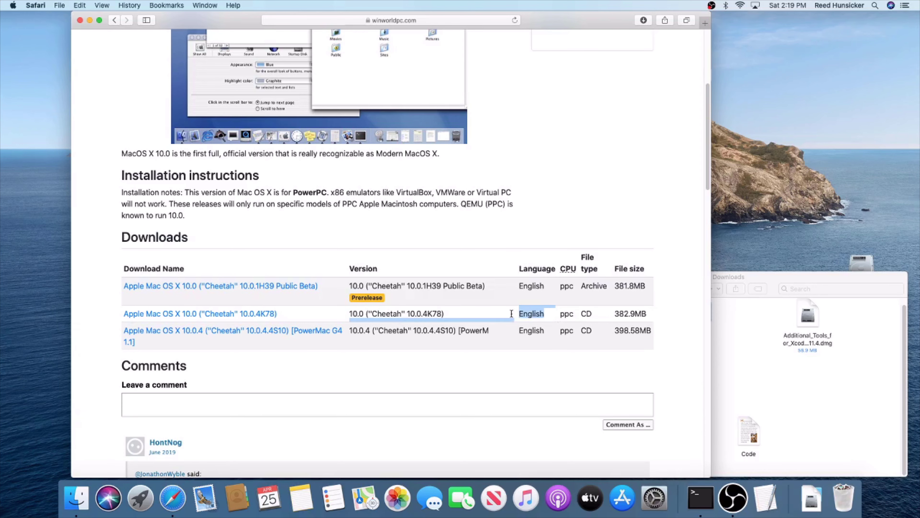
click(529, 318)
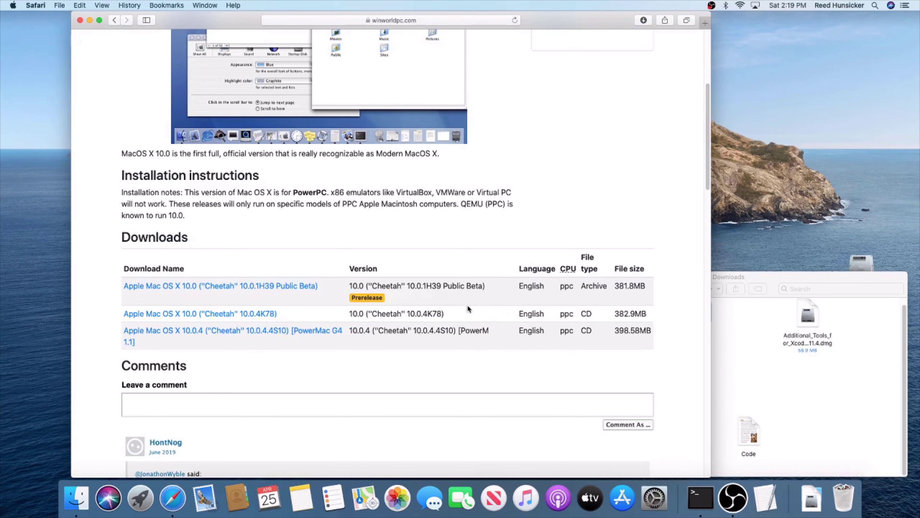
click(239, 314)
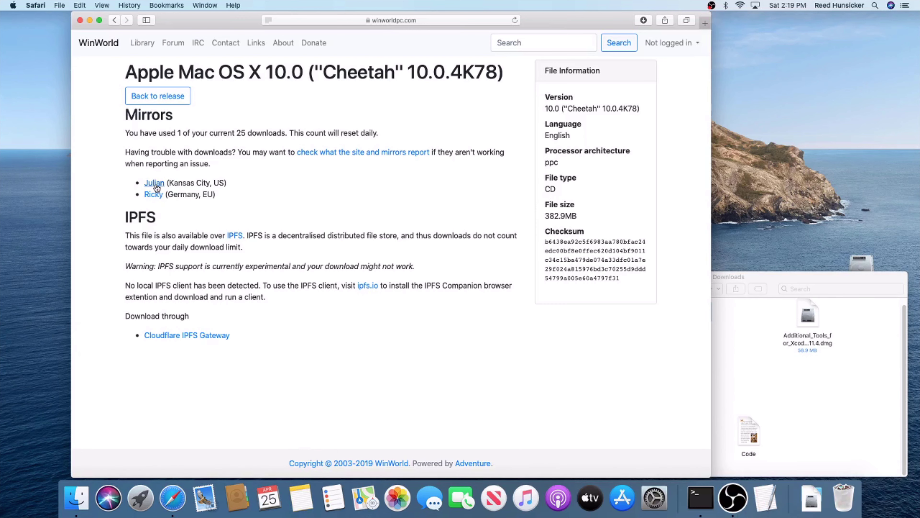
- Download the Mac OS X 10.0 Cheetah 10.0.4K78 archive from the Kansas City, US mirror and show its download progress
drag(183, 326, 122, 225)
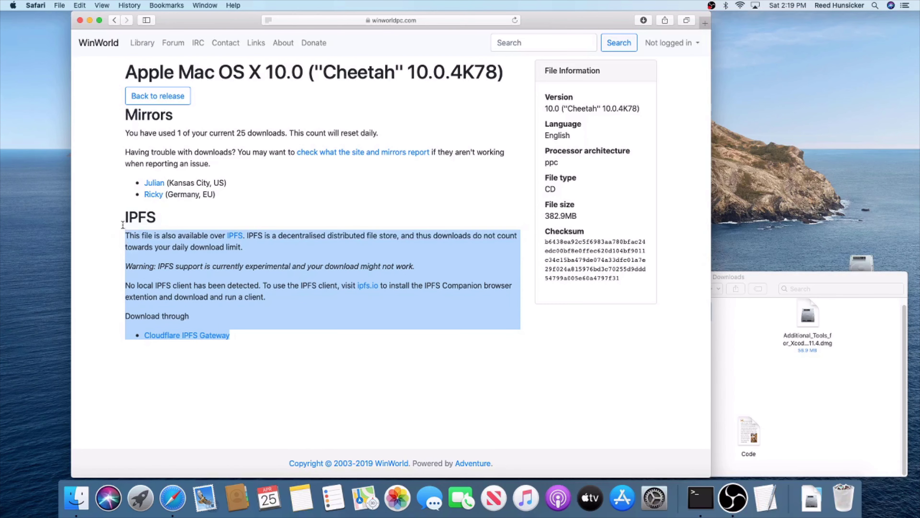
click(148, 240)
click(153, 182)
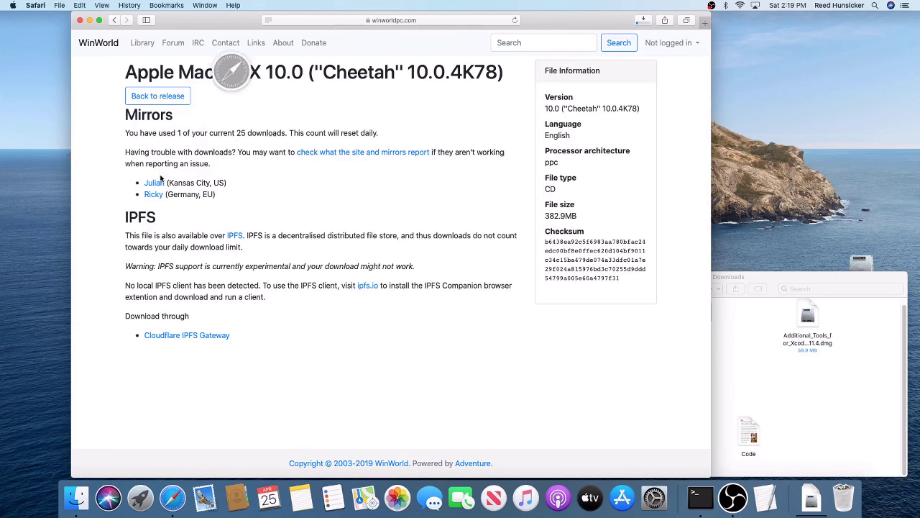
click(637, 22)
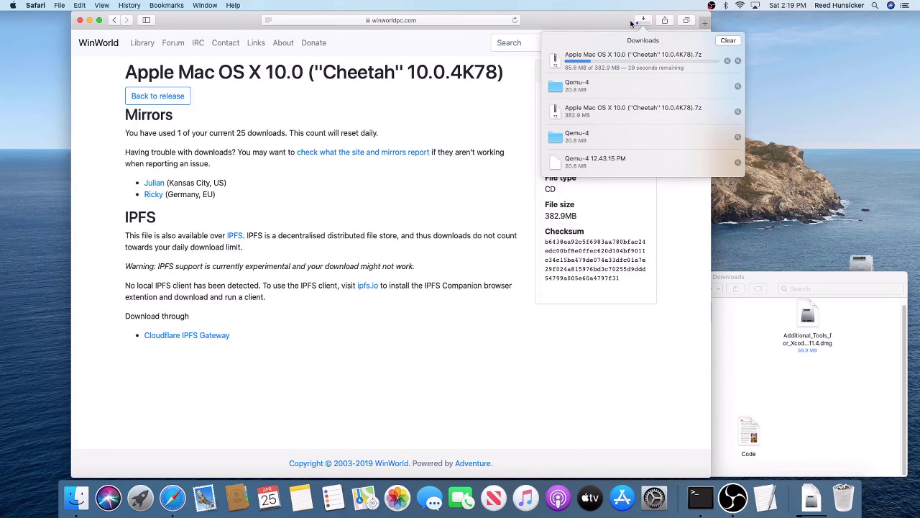
click(239, 57)
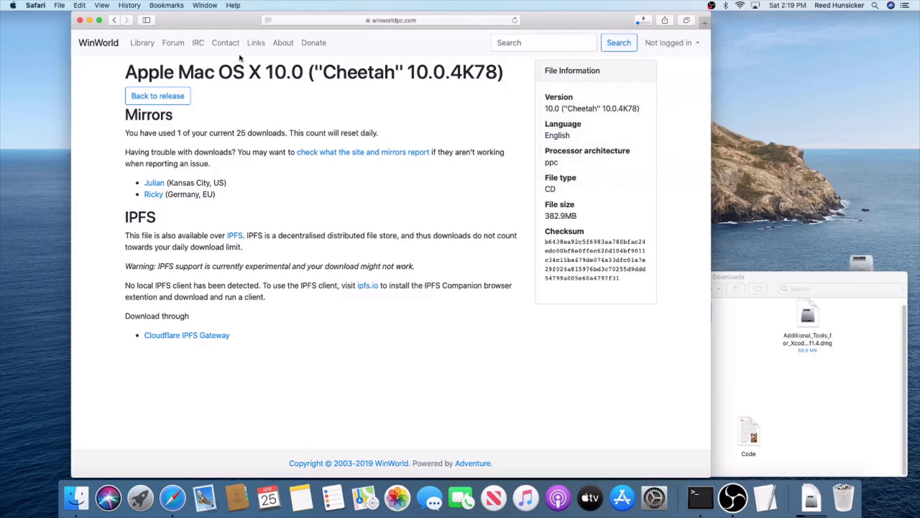
click(642, 20)
- Switch to the Downloads folder in Finder and open the newly downloaded Qemu-4 folder
click(747, 359)
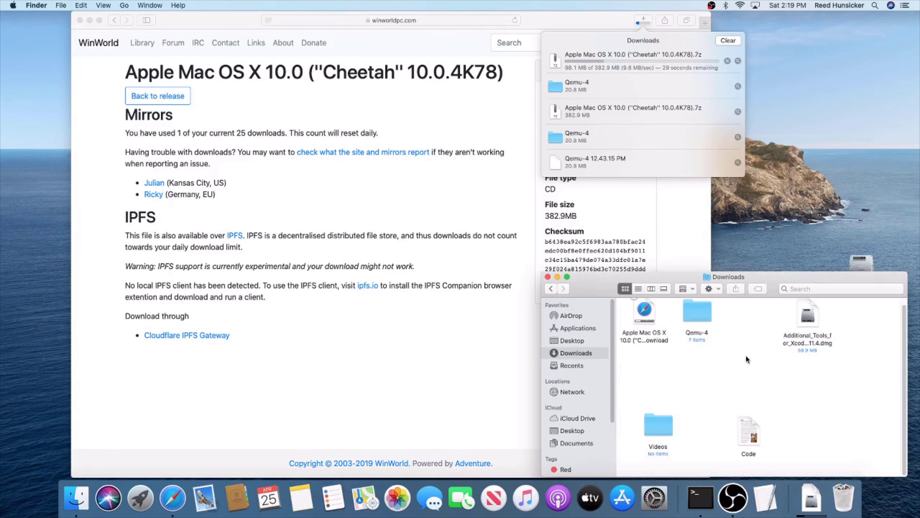
click(684, 321)
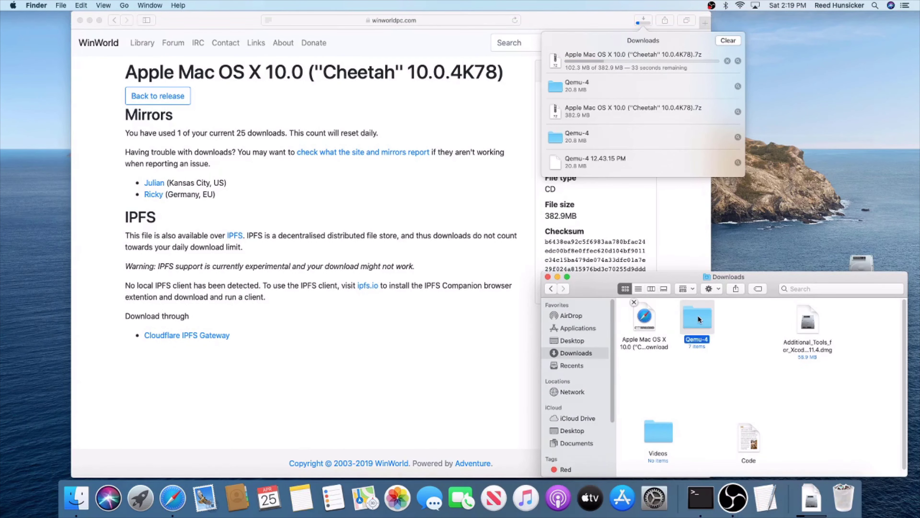
double_click(698, 319)
click(550, 288)
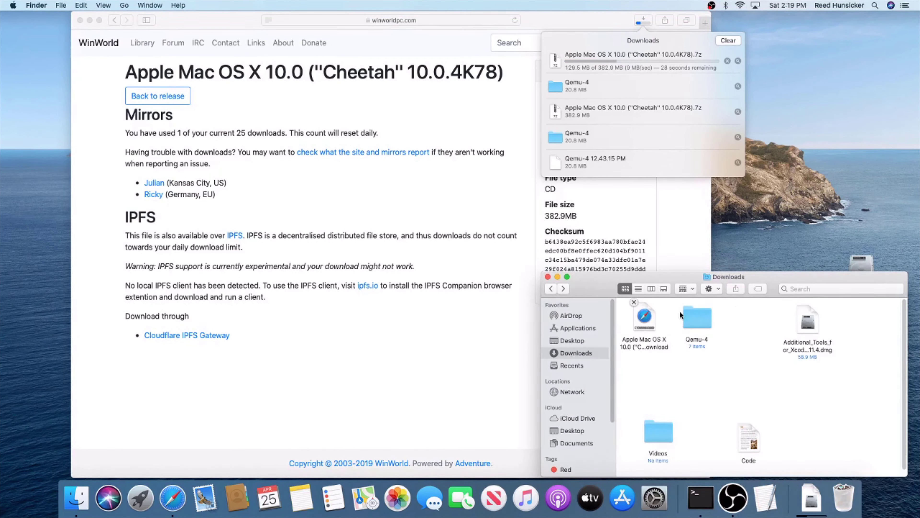
double_click(691, 312)
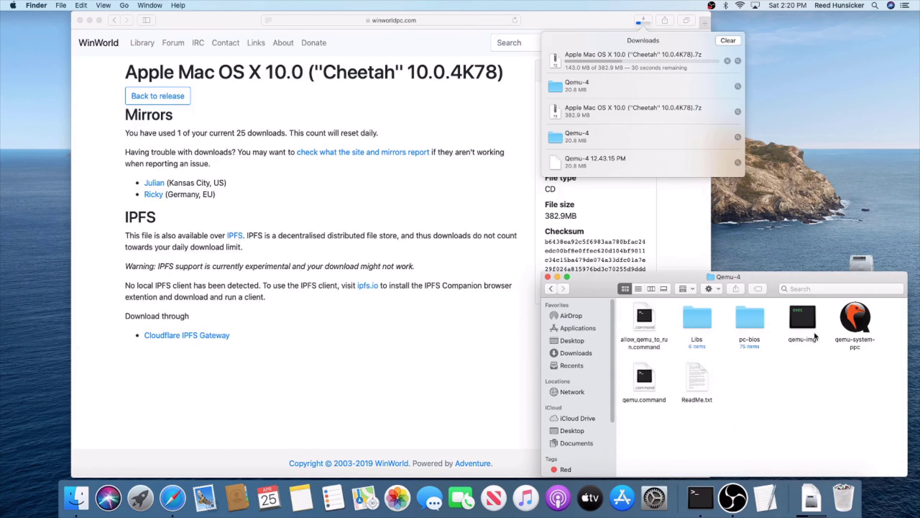
- Look over the files in the Qemu-4 folder and read ReadMe.txt for how to run Qemu on Catalina
click(807, 319)
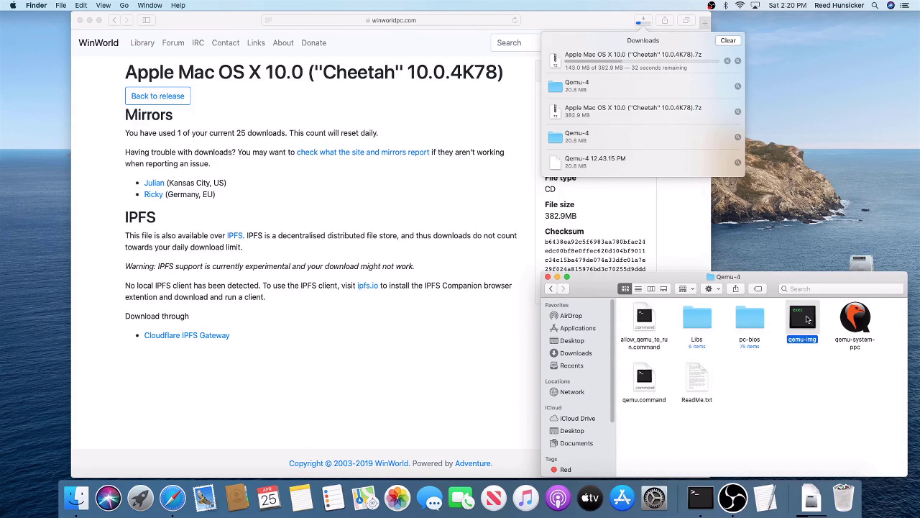
click(787, 368)
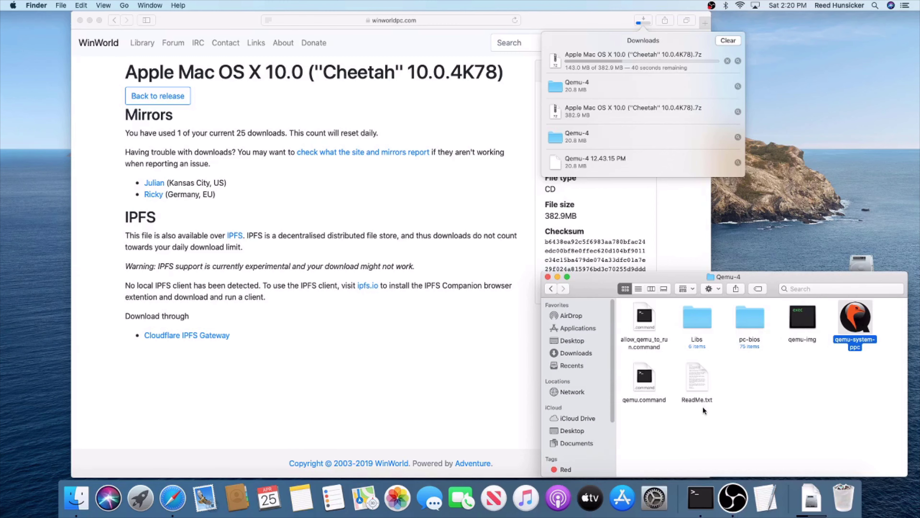
click(650, 383)
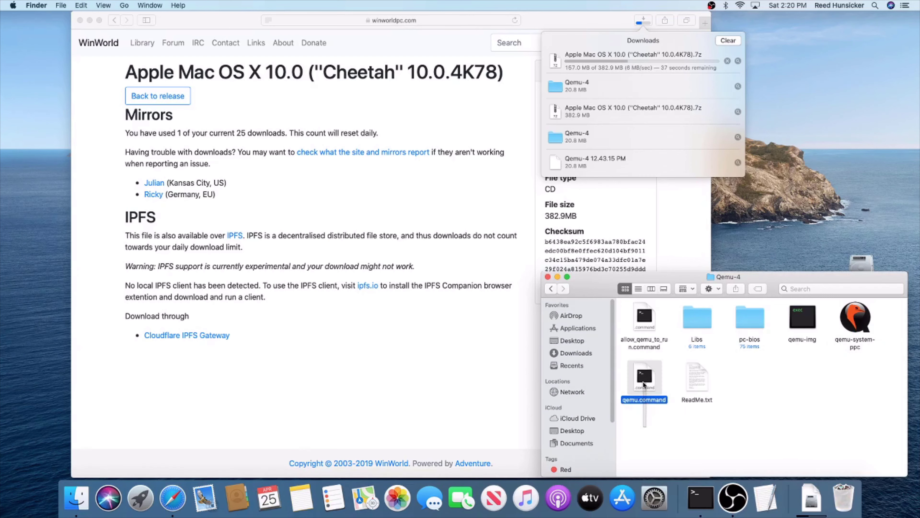
click(662, 458)
click(643, 318)
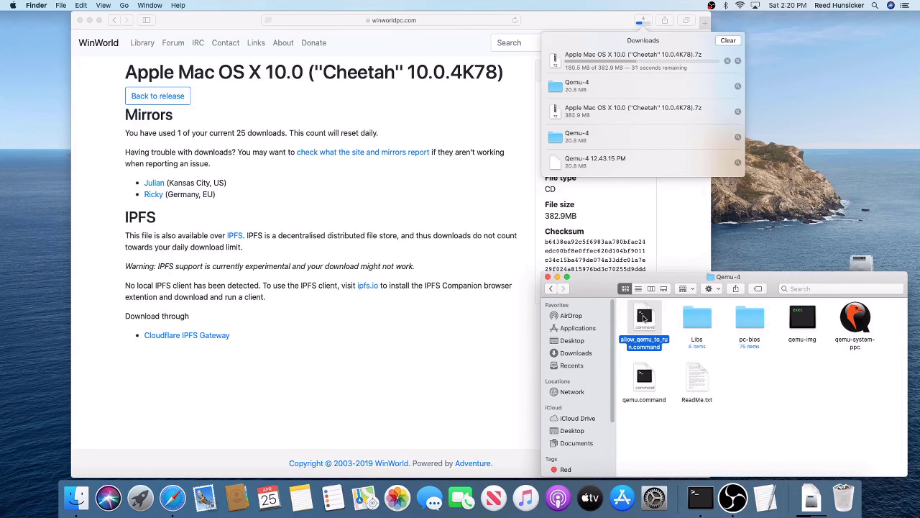
double_click(693, 373)
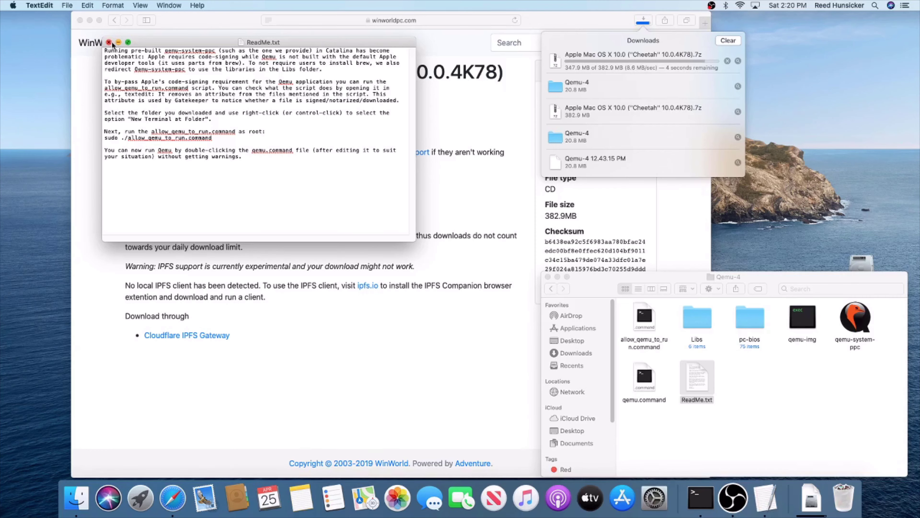
click(110, 43)
- Try to run qemu.command and to allow it under the General settings of Security & Privacy, then close System Preferences
double_click(644, 374)
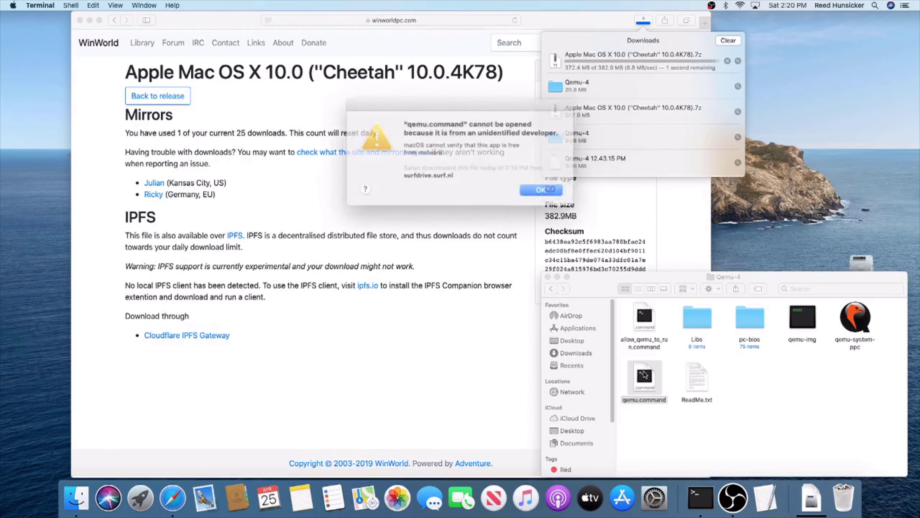
click(532, 185)
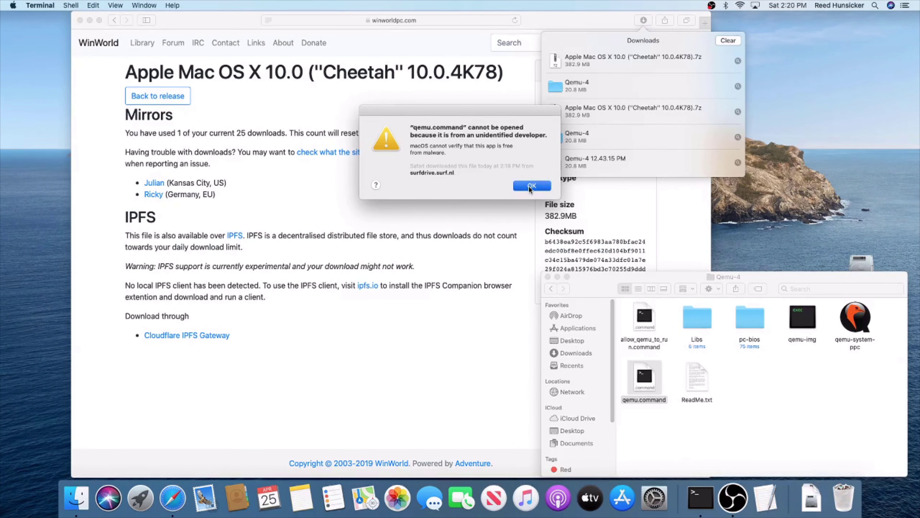
click(5, 4)
click(29, 32)
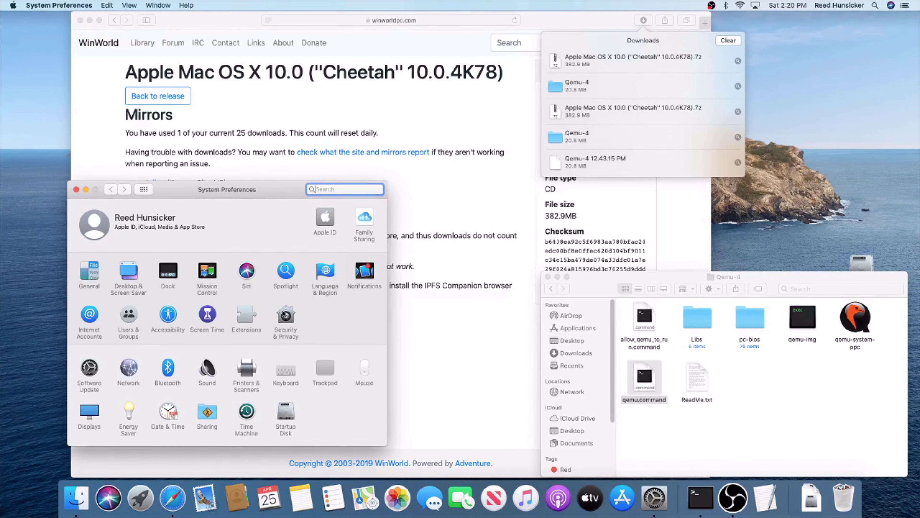
click(285, 314)
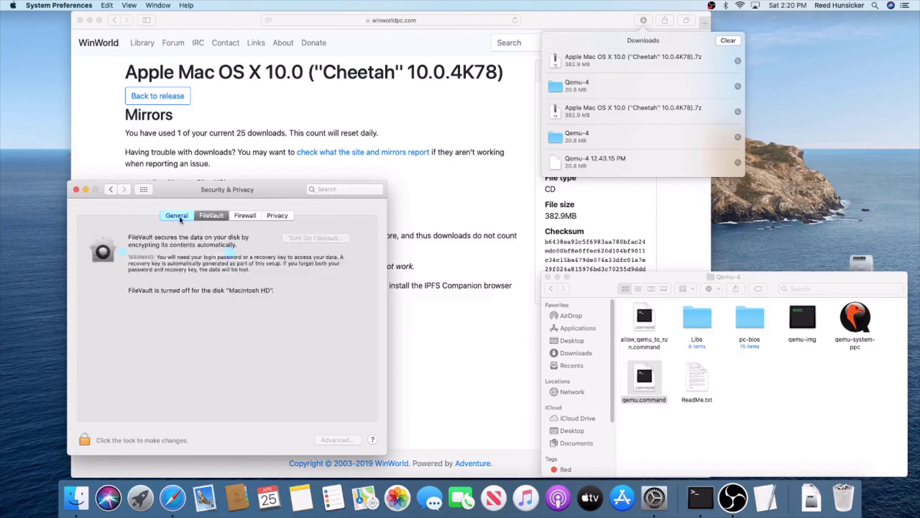
click(327, 374)
click(462, 285)
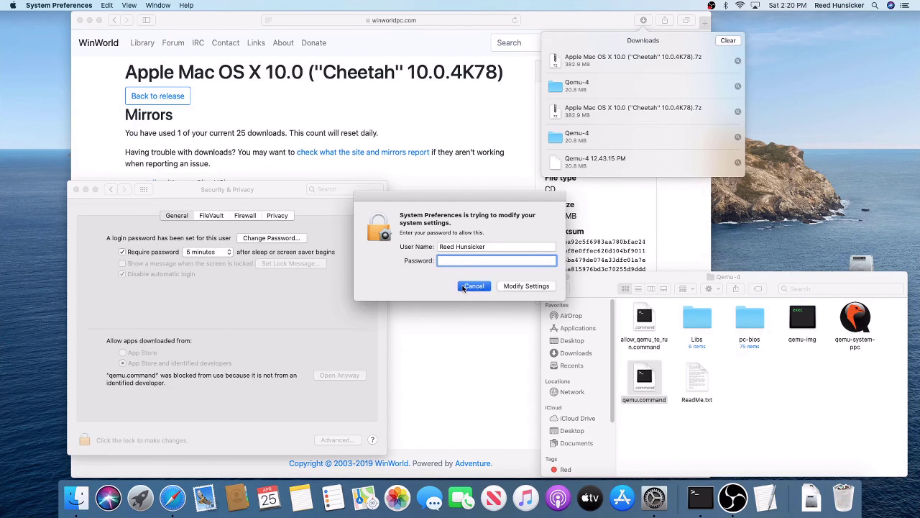
click(76, 189)
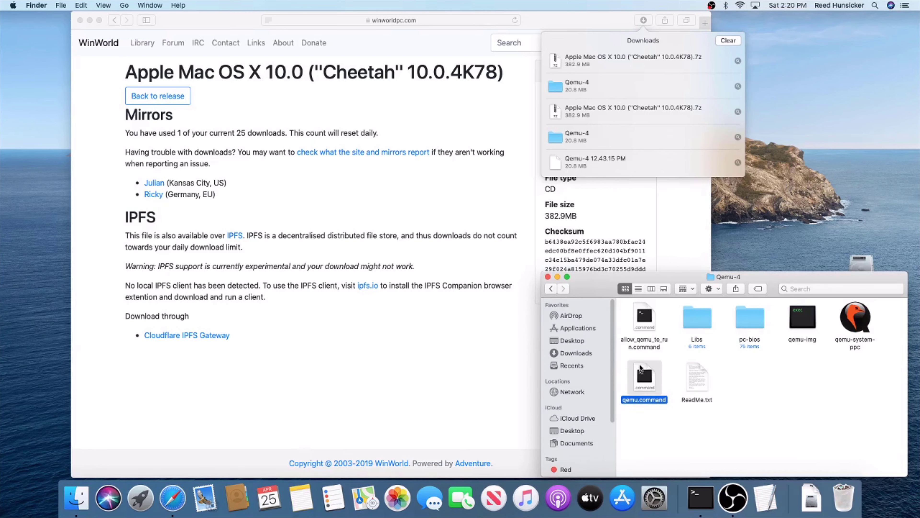
- Return to the Downloads folder and open a new Terminal window at the Qemu-4 folder
click(551, 289)
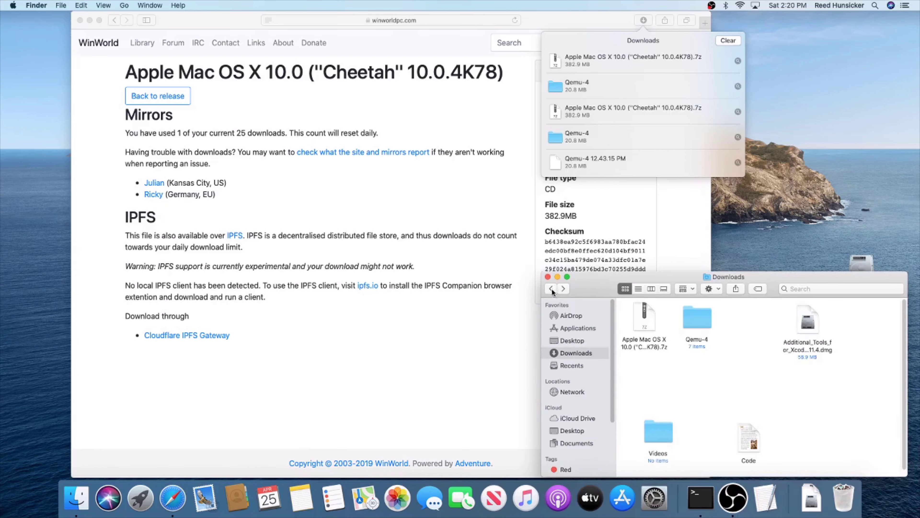
right_click(693, 317)
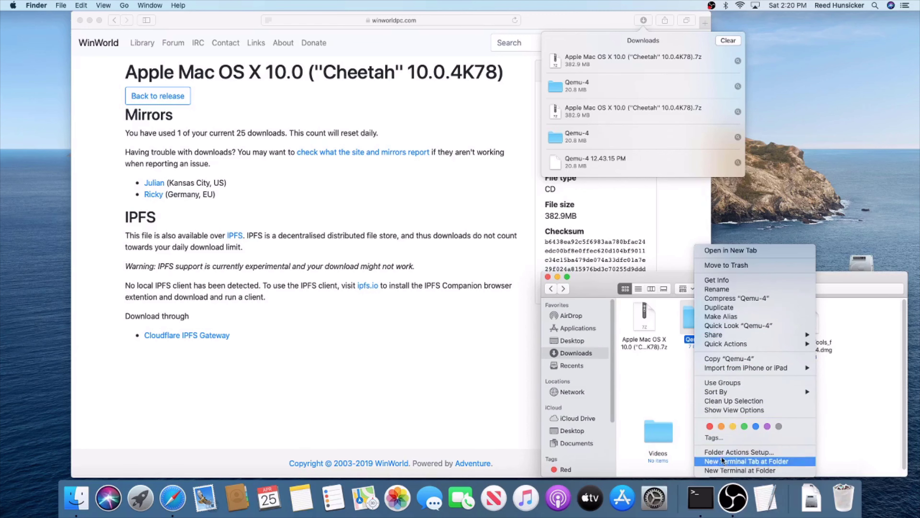
click(722, 470)
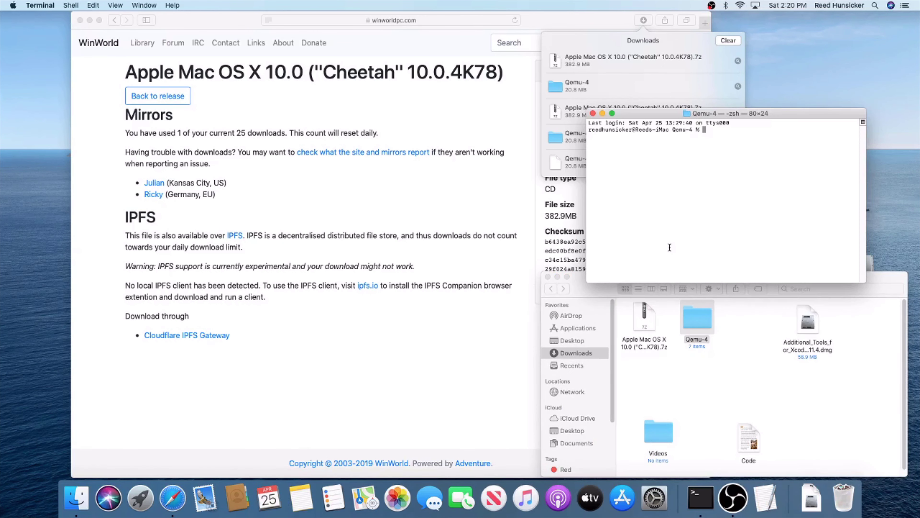
- Run "sudo ./allow_qemu_to_run.command" in Terminal, with the Qemu-4 folder open in Finder for reference
text(sudo)
double_click(703, 319)
click(651, 185)
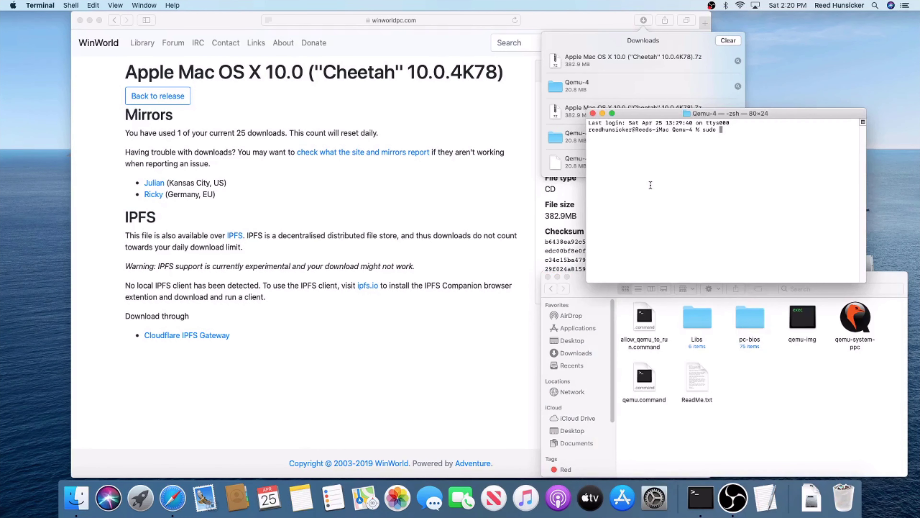
text(./allow_qemu_to_run.command)
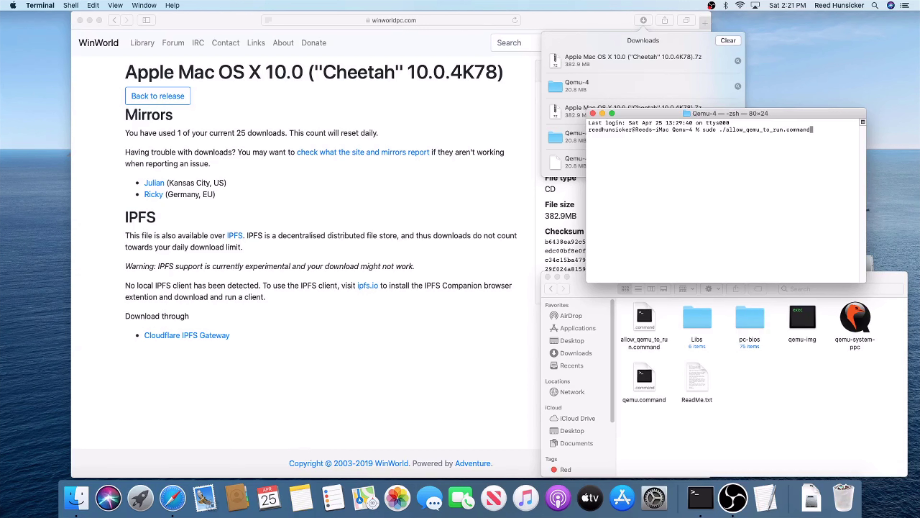
key(Return)
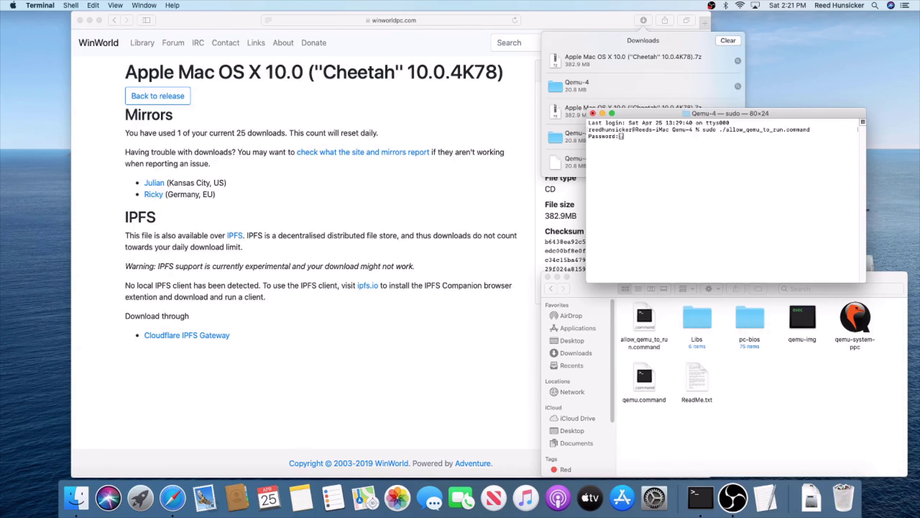
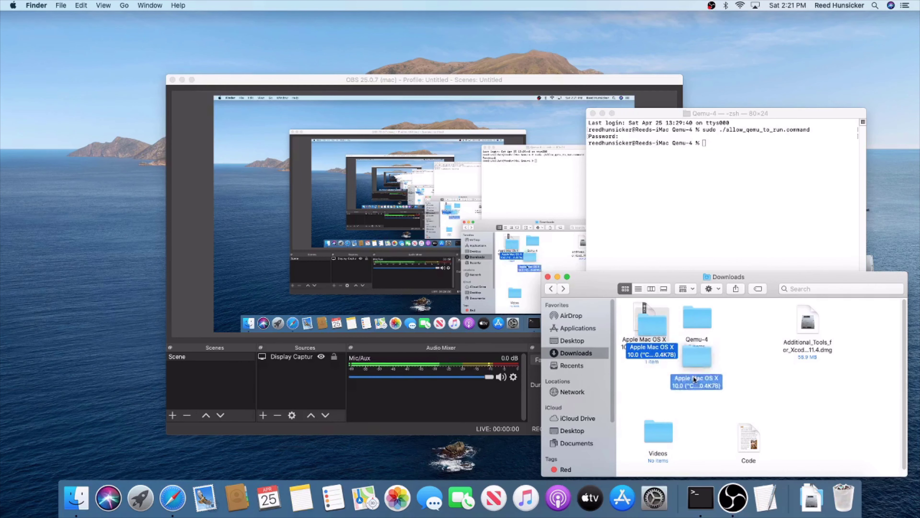
- Open the extracted Mac OS X 10.0 Cheetah folder and rename the install disc image to macOS.iso
double_click(722, 374)
click(647, 326)
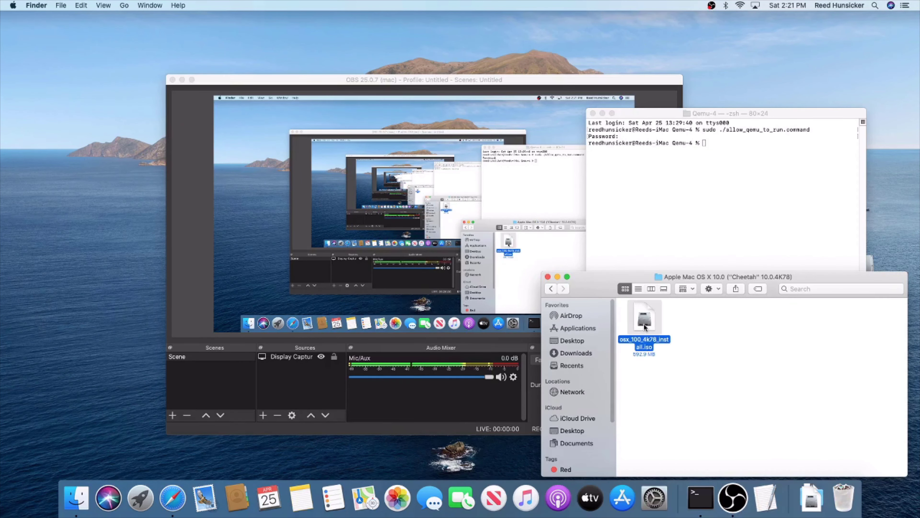
right_click(643, 324)
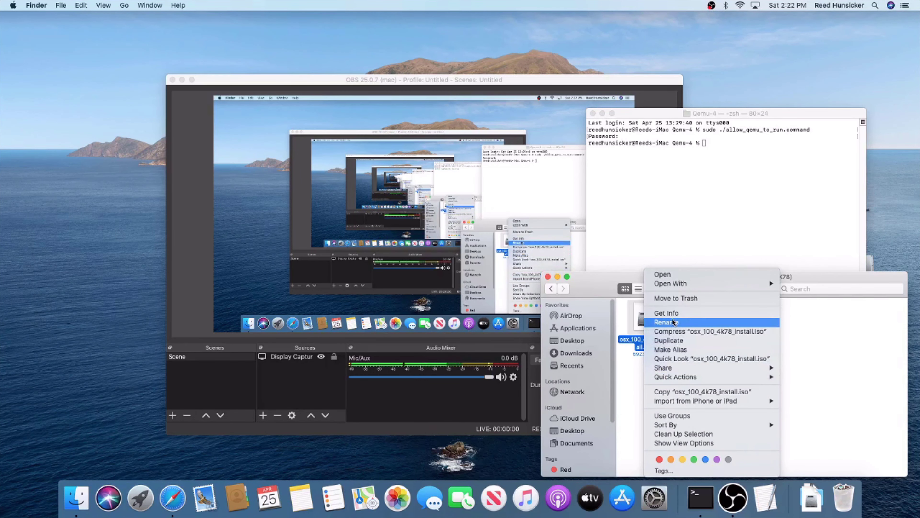
click(667, 322)
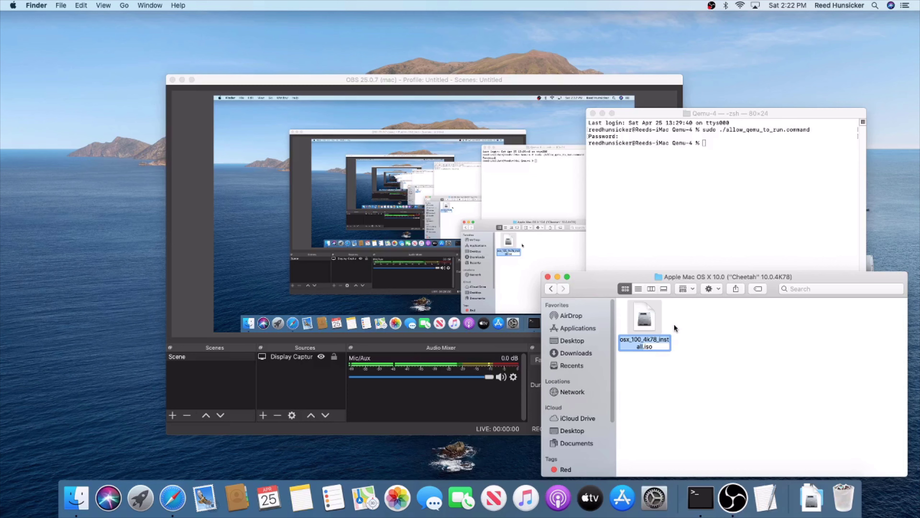
text(macOS)
key(Return)
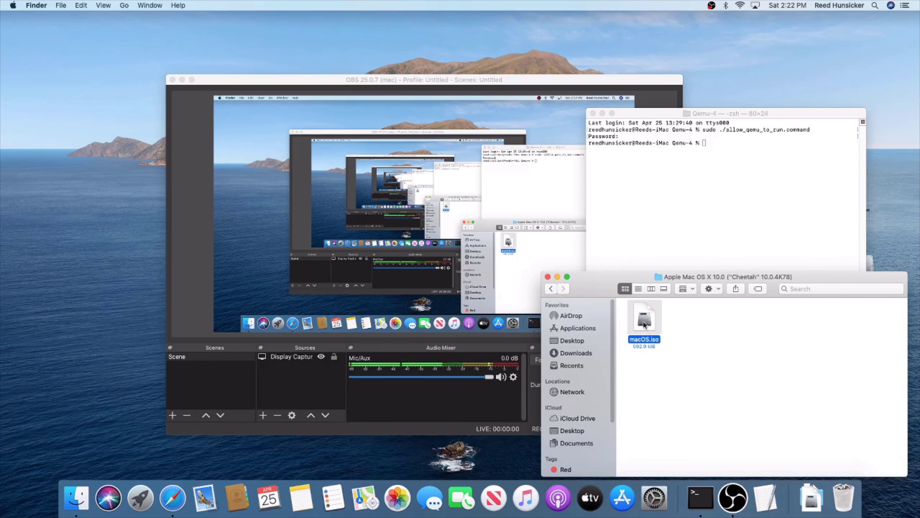
- Move macOS.iso into the Downloads folder and take the emptied Cheetah folder out of Downloads
drag(647, 326, 577, 351)
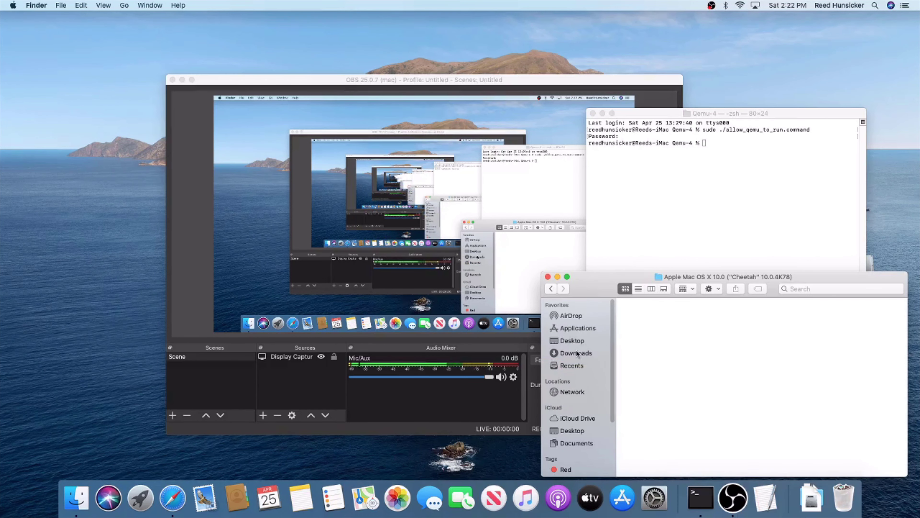
click(551, 288)
drag(718, 374, 844, 498)
- Try to move macOS.iso into the Qemu-4 folder, check the folder's contents, and undo the move
click(807, 445)
click(696, 318)
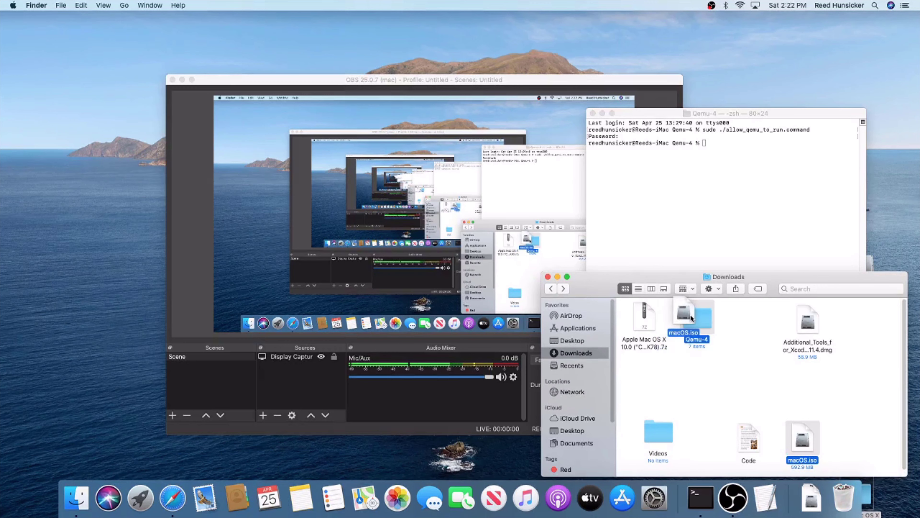
double_click(692, 315)
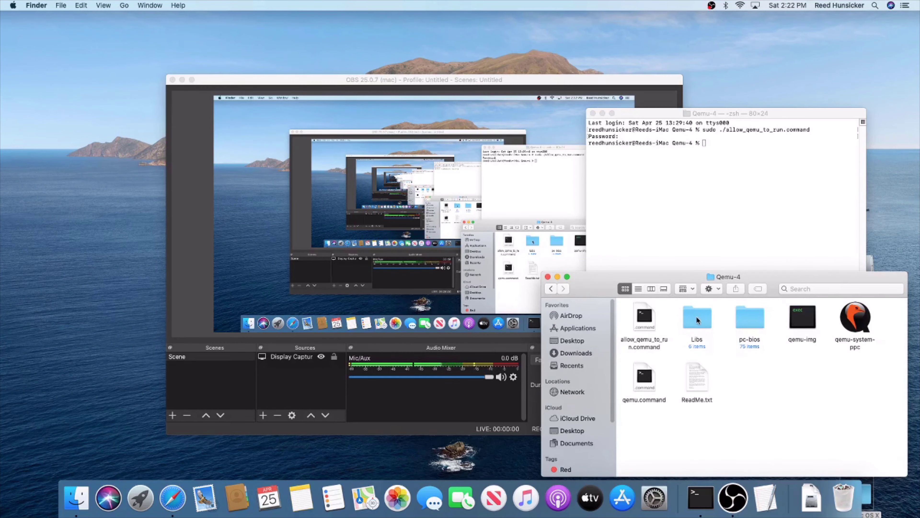
key(super+bracketleft)
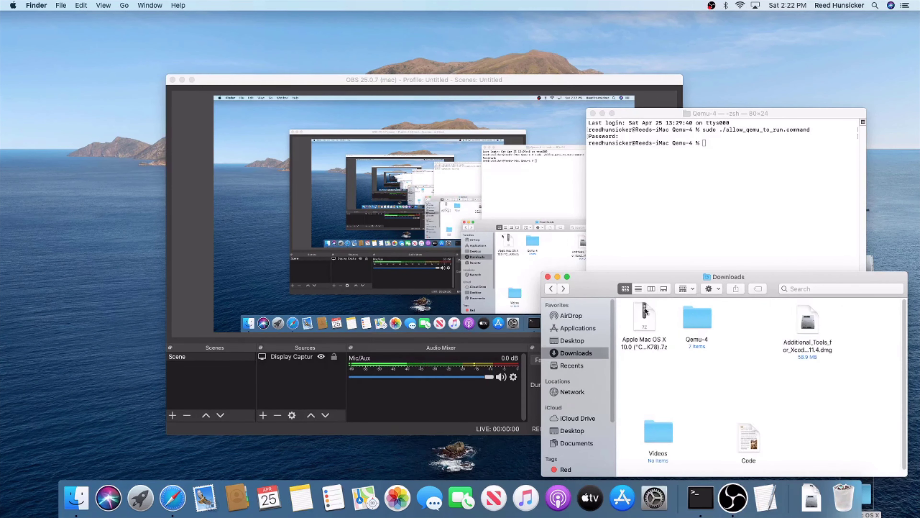
double_click(689, 319)
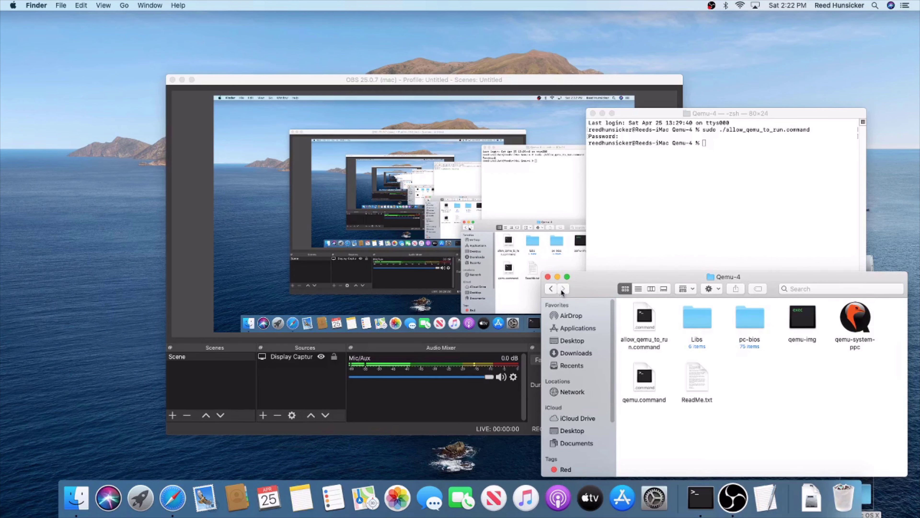
click(81, 5)
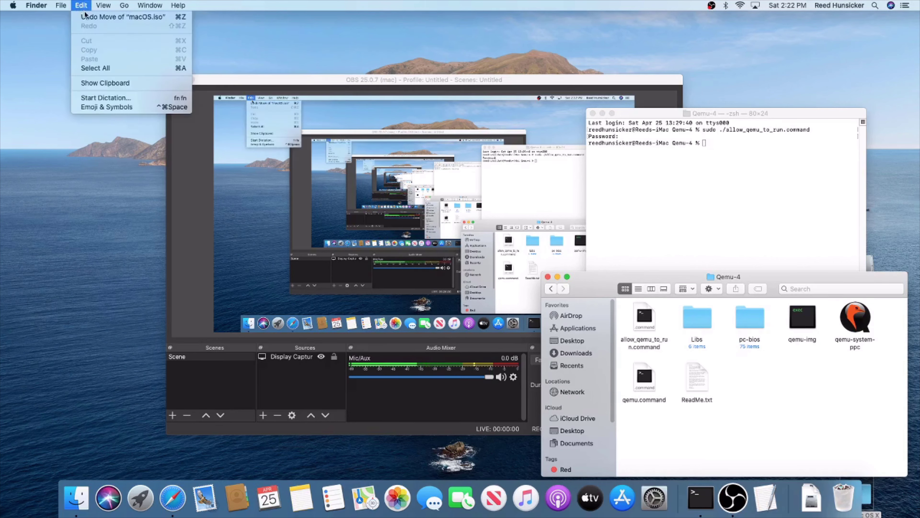
click(87, 17)
click(549, 288)
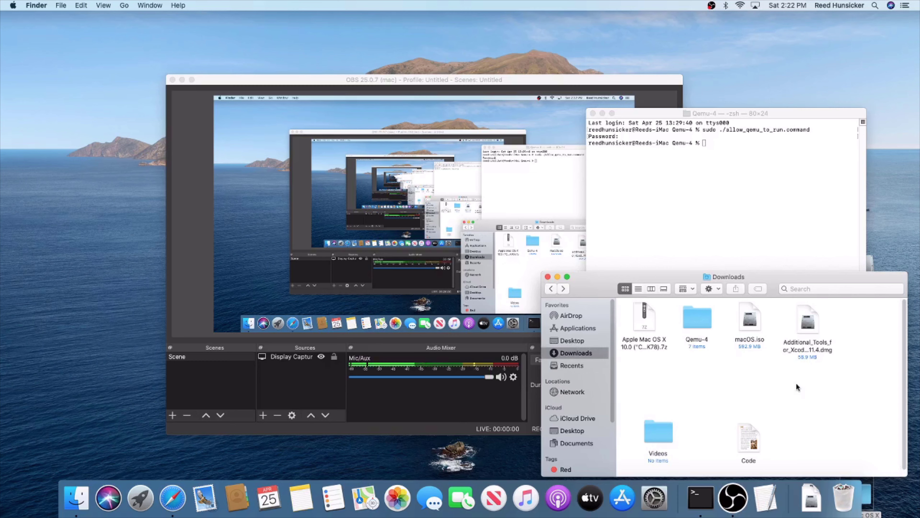
- Move macOS.iso from Downloads into the Qemu-4 folder and open that folder
click(696, 324)
double_click(696, 324)
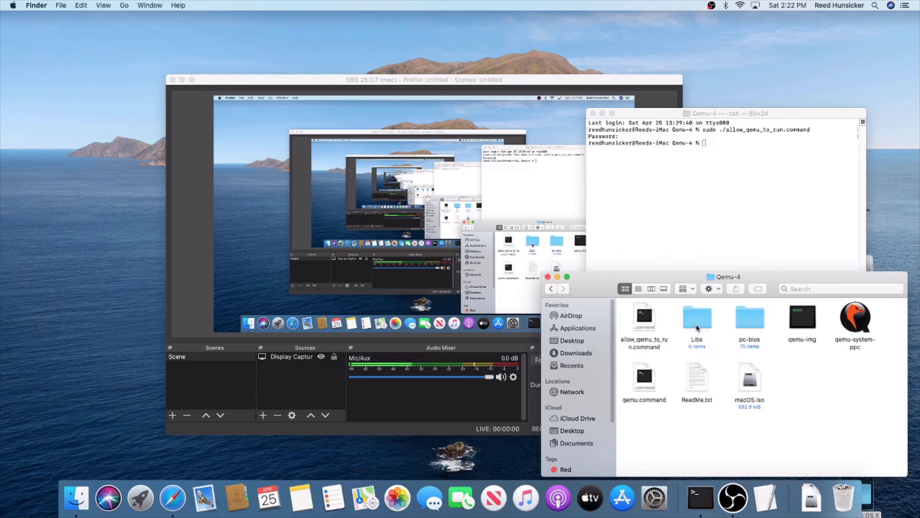
- Create a 6 GB raw disk image in Terminal with "./qemu-img create -f raw -o size=6G macOS10.0.img"
click(629, 201)
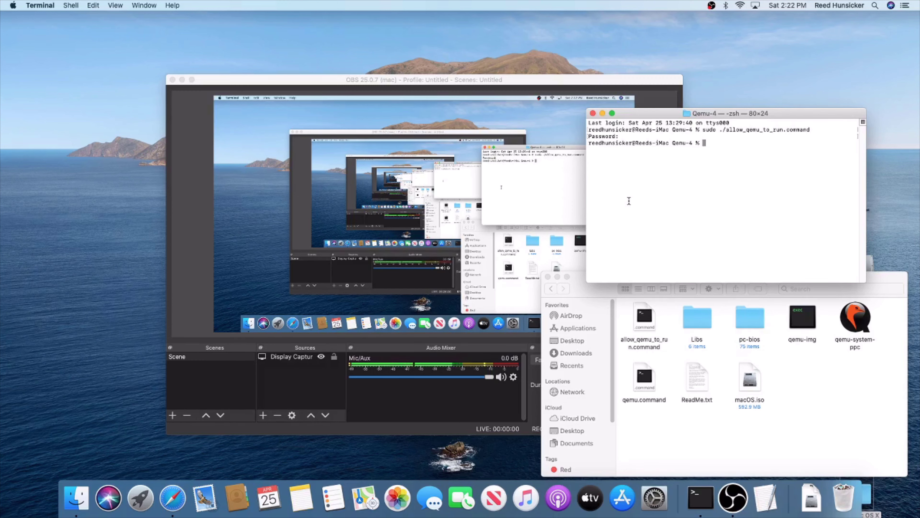
click(698, 366)
click(711, 221)
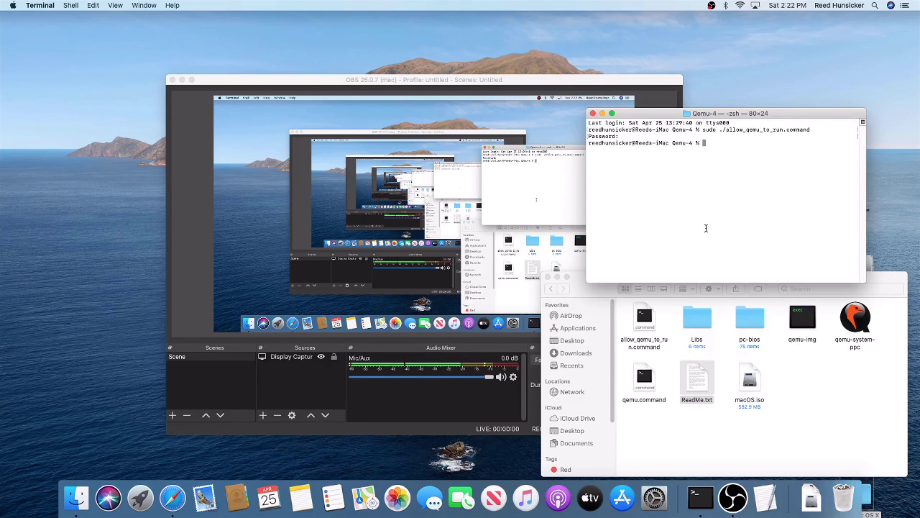
text(./qemu-img create -f raw -)
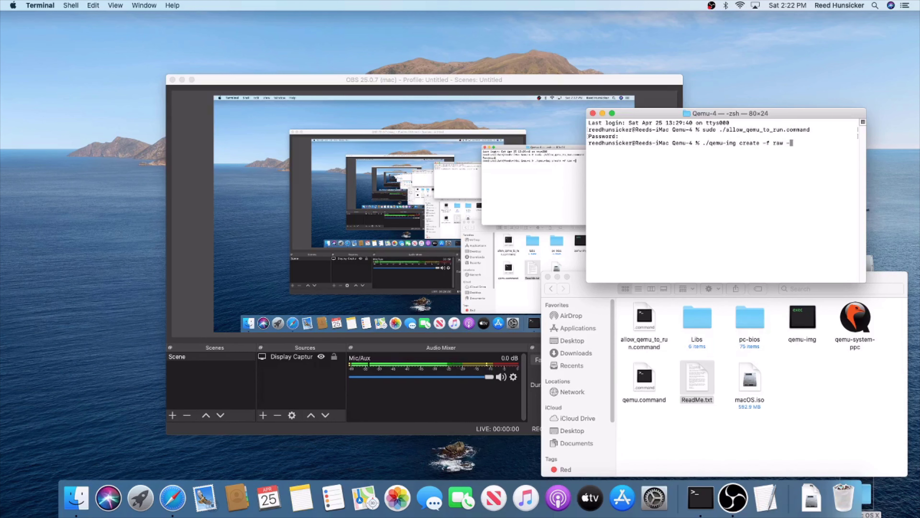
text(o size=6G)
text(macOS10.0.img)
key(Return)
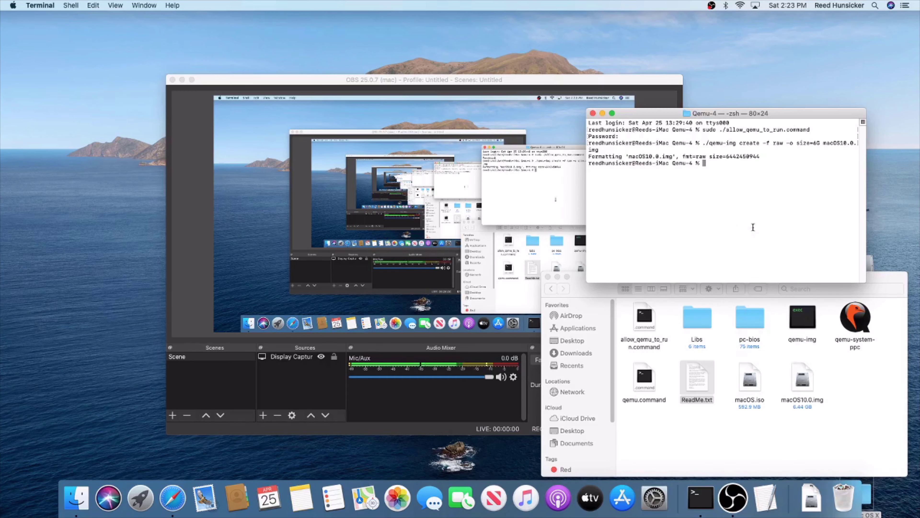
- Highlight the disk image formatting output in Terminal and close the Terminal window
drag(762, 157, 613, 157)
click(616, 156)
drag(710, 163, 594, 155)
click(595, 160)
click(594, 114)
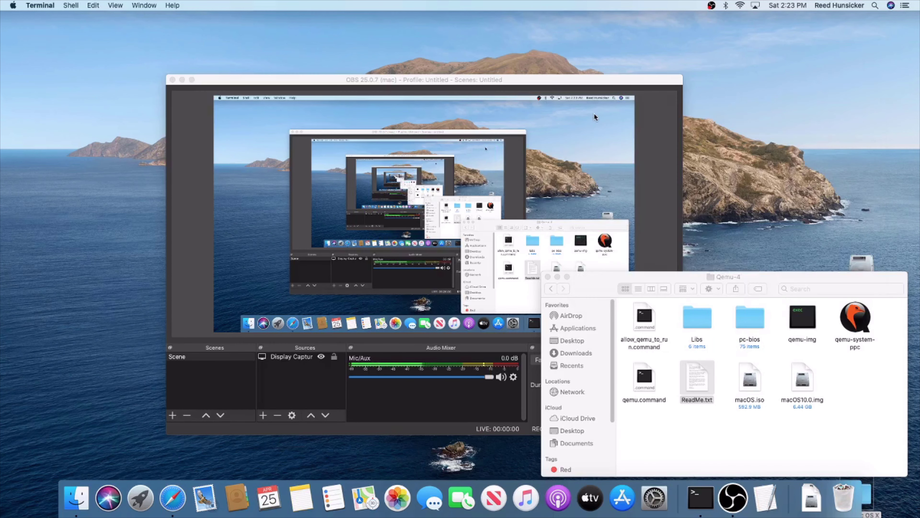
- Open qemu.command from the Qemu-4 folder in TextEdit
click(698, 428)
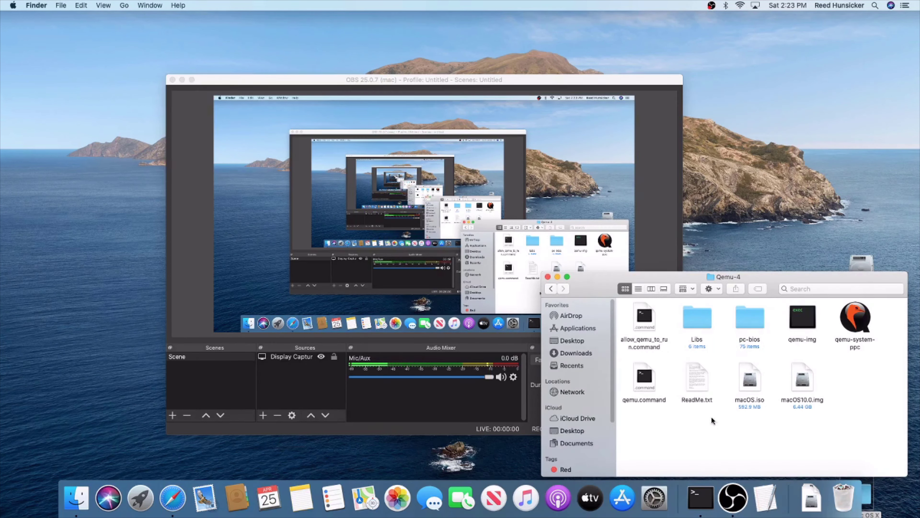
click(642, 380)
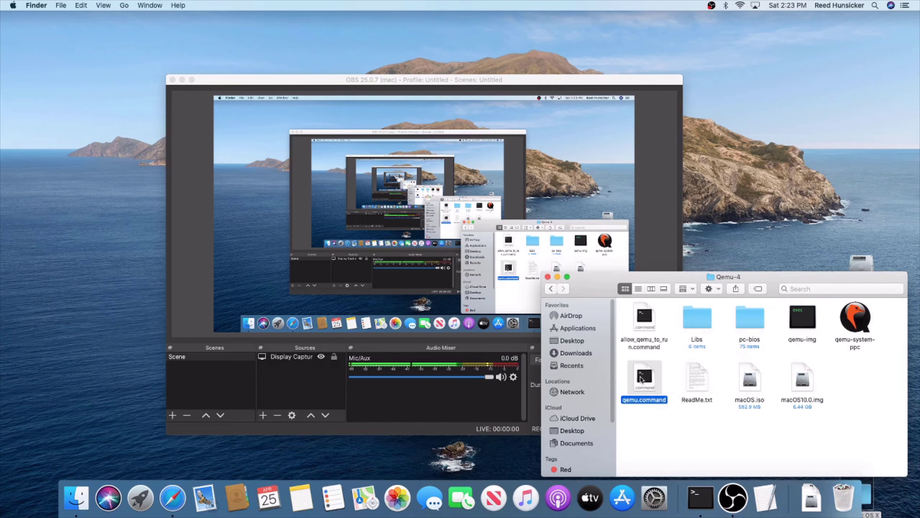
right_click(641, 379)
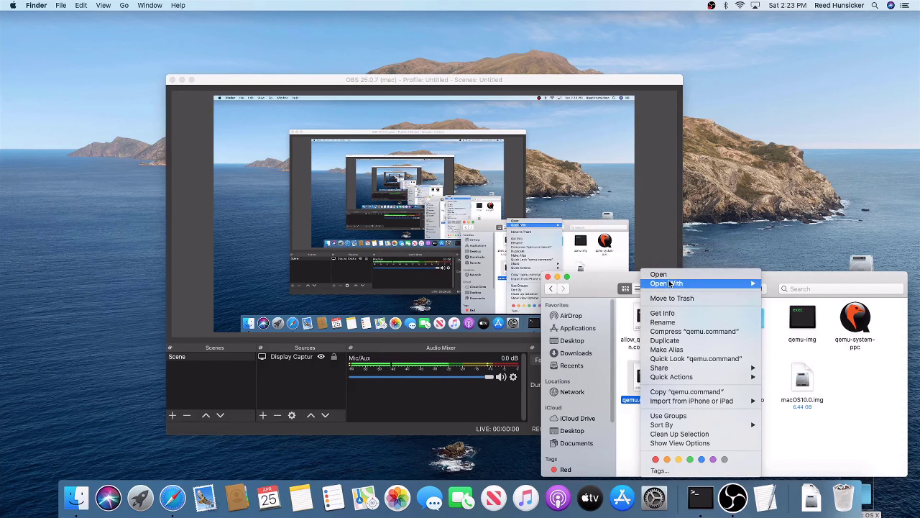
mouse_move(725, 284)
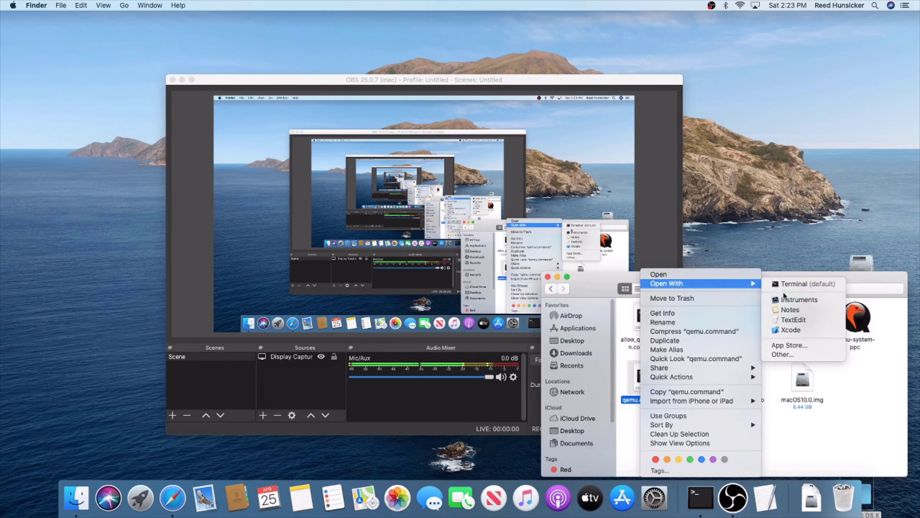
click(786, 320)
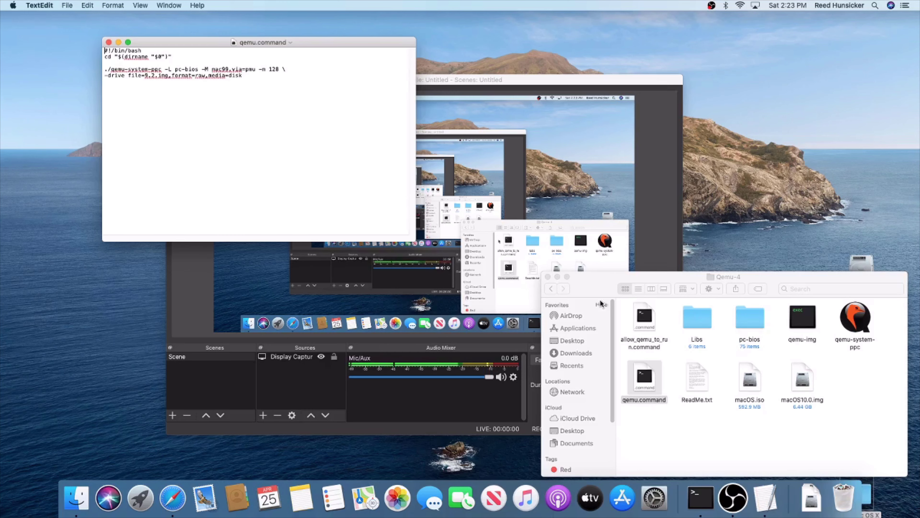
- Open the Code document in Downloads and copy its script from "#!/bin/bash" through "-device VGA,edid=on \"
click(551, 289)
click(551, 288)
click(754, 442)
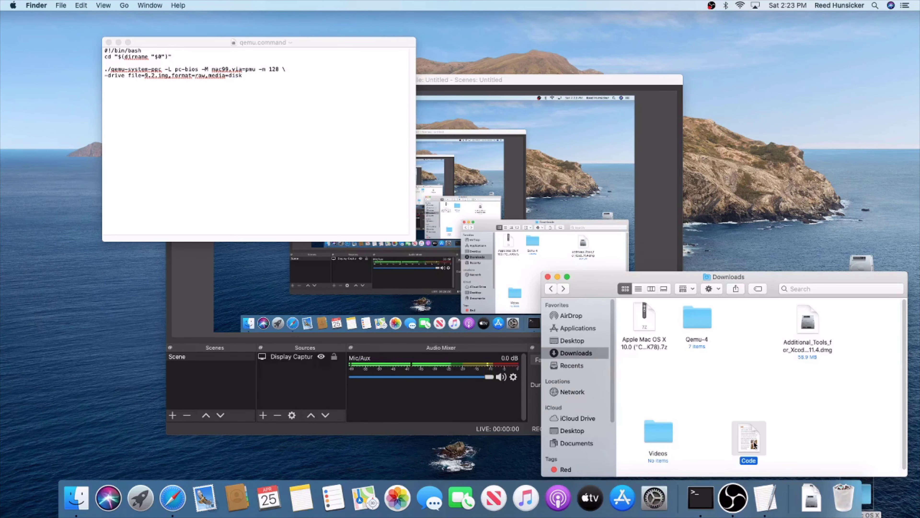
double_click(754, 442)
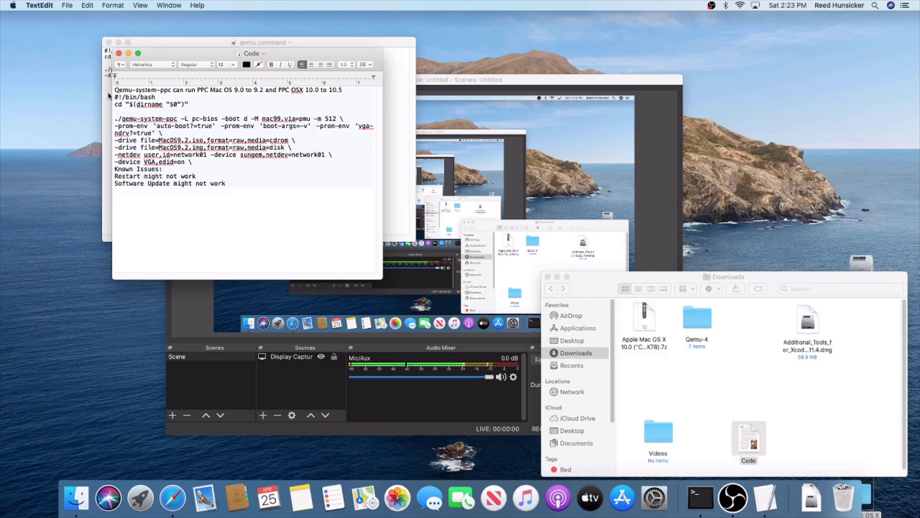
drag(114, 95, 198, 161)
key(super+c)
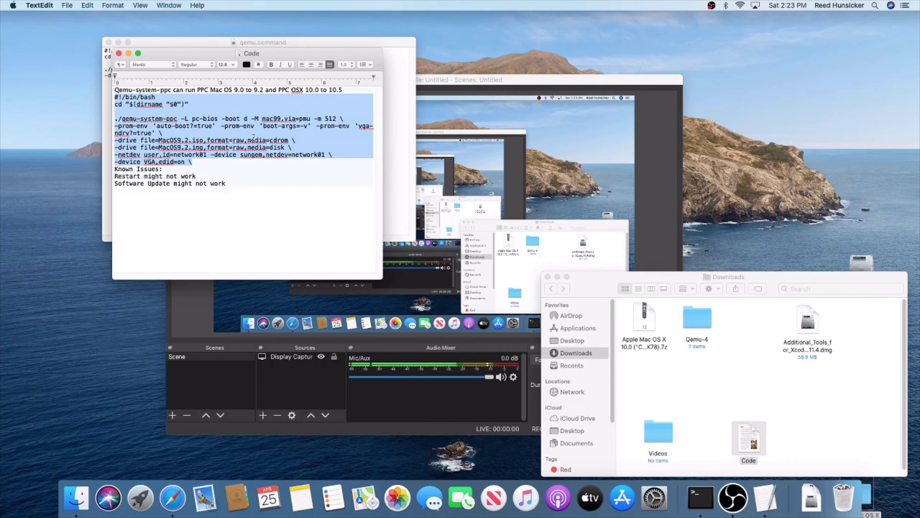
- Replace the entire contents of qemu.command with the copied script
click(404, 108)
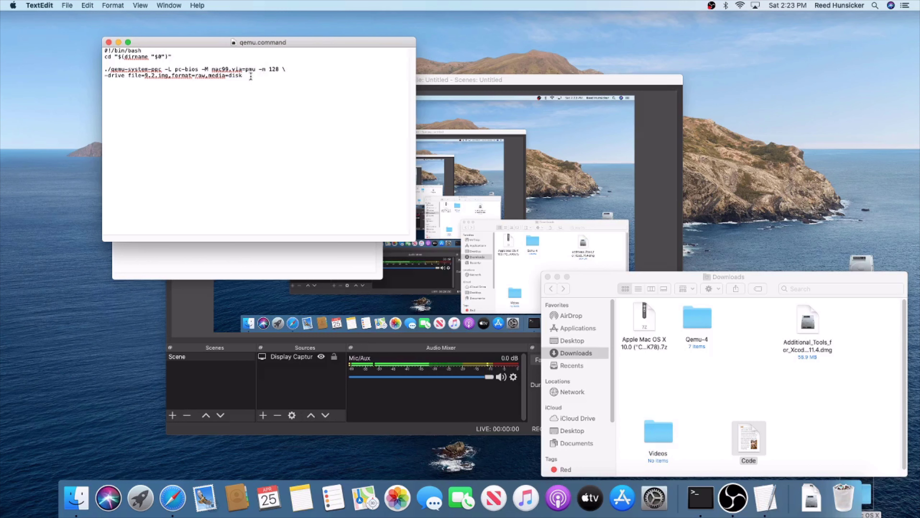
drag(251, 76, 82, 46)
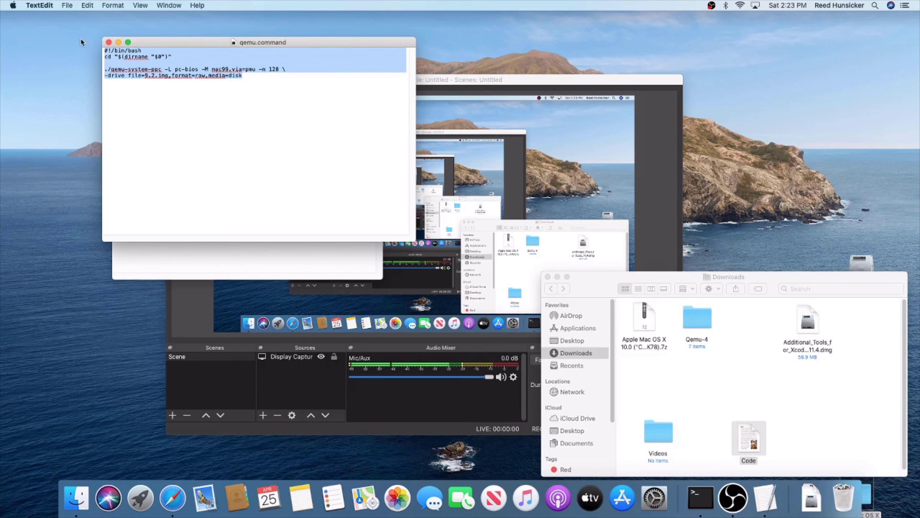
key(BackSpace)
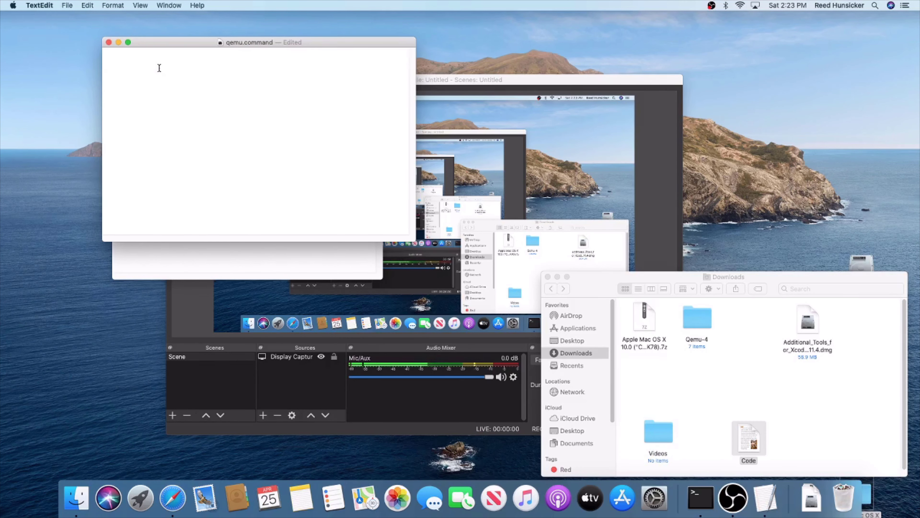
key(super+v)
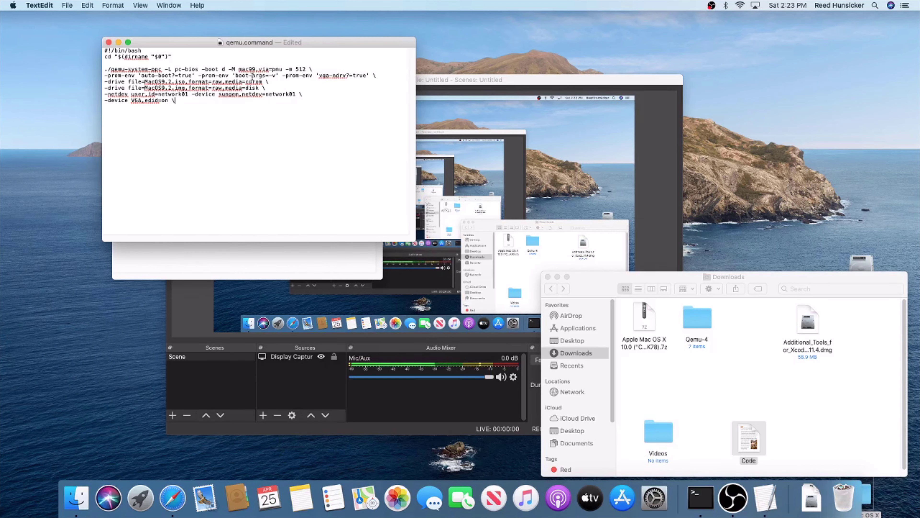
- Change the machine option in the qemu-system-ppc line to "mac99,via=cuda"
click(283, 69)
key(BackSpace)
key(BackSpace)
key(BackSpace)
text(cuda)
- Set the file name of the cdrom drive line to "macOS.iso"
drag(185, 81, 145, 82)
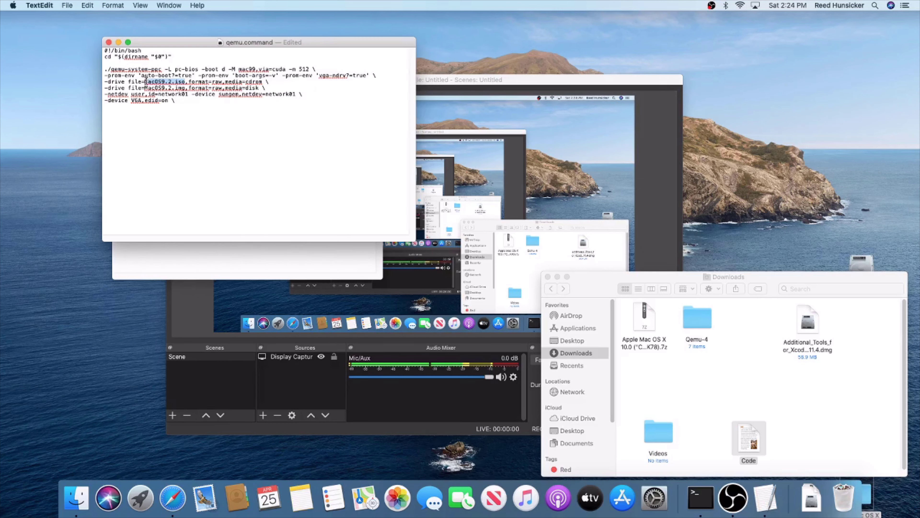
key(BackSpace)
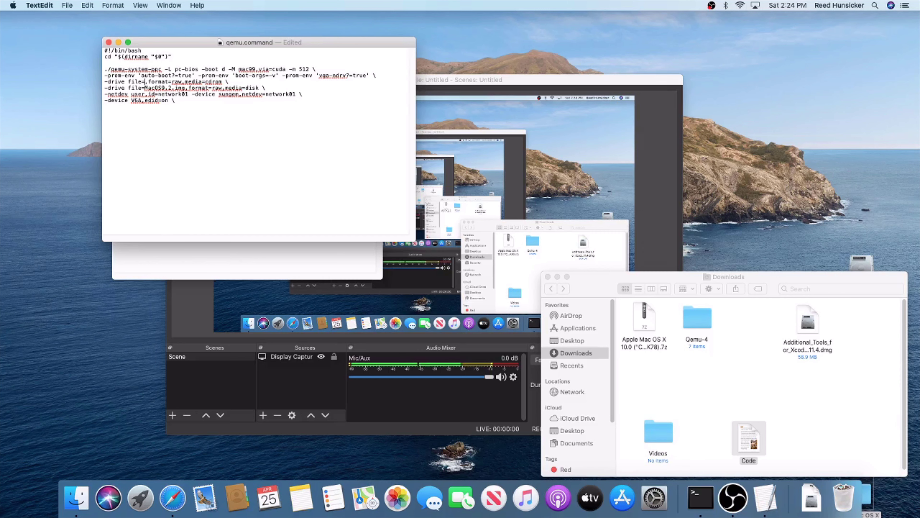
text(macOS.iso)
- Open the Qemu-4 folder in Downloads to check the names of the ISO and disk image files
click(551, 289)
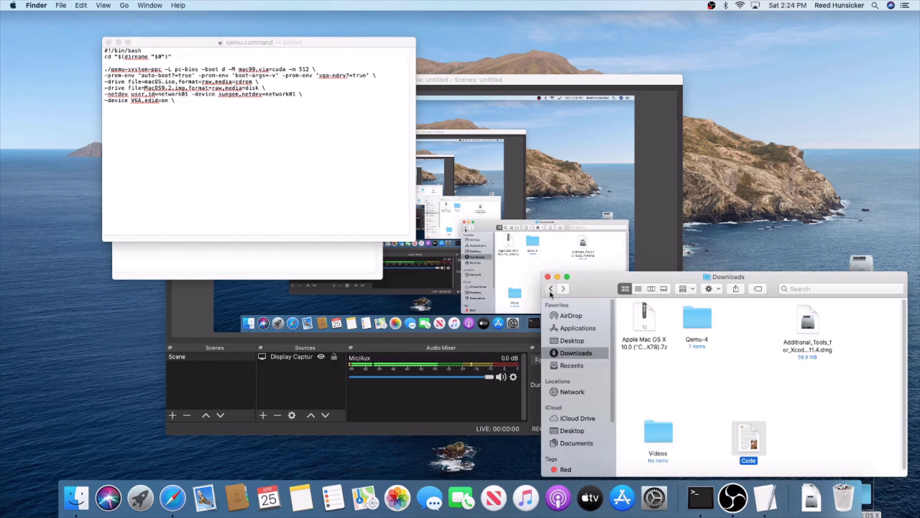
click(552, 289)
click(573, 353)
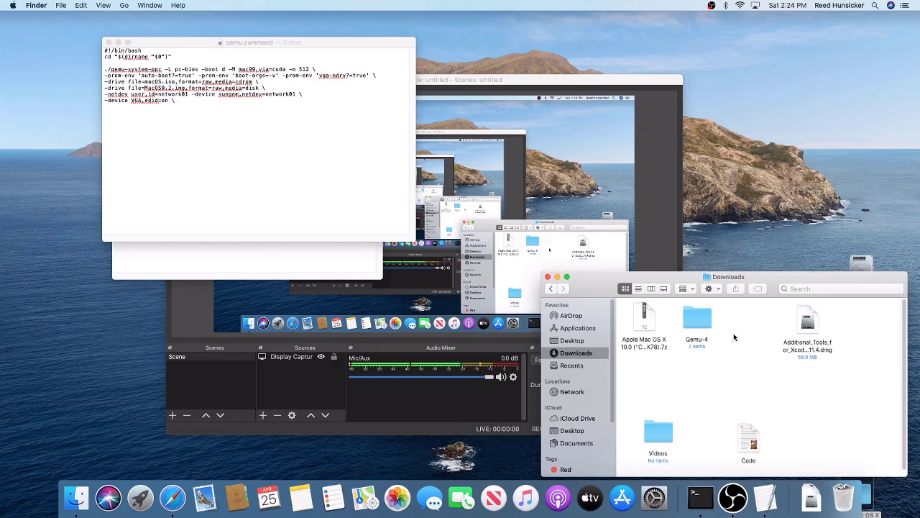
double_click(699, 322)
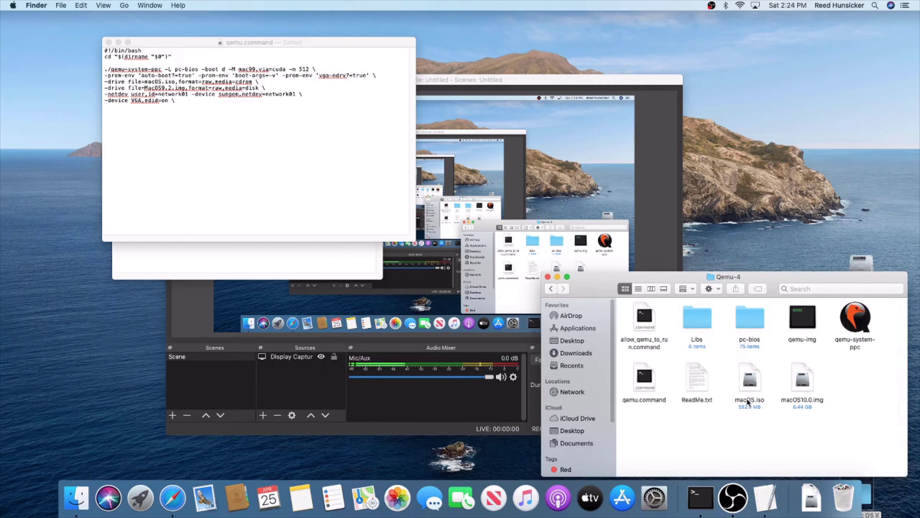
- Replace the file name in the media=disk drive line of qemu.command with "macOS10.0.img"
click(177, 82)
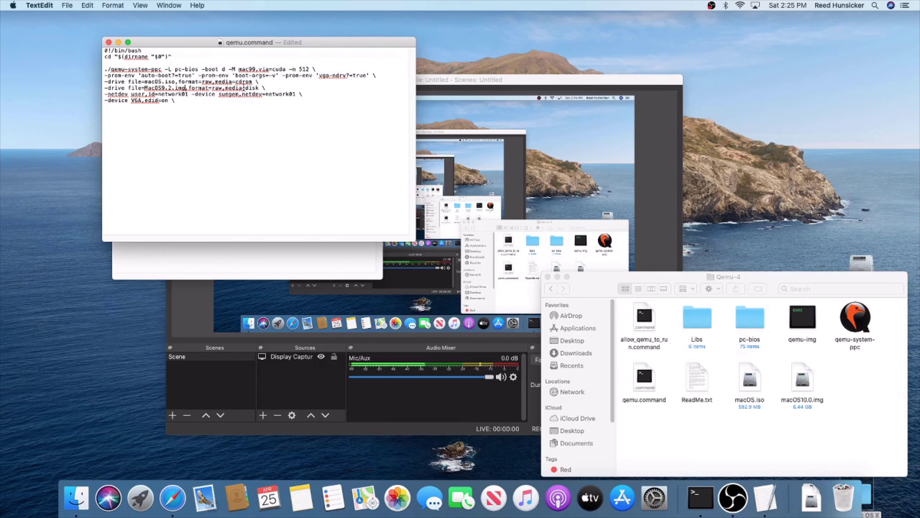
drag(245, 89, 259, 89)
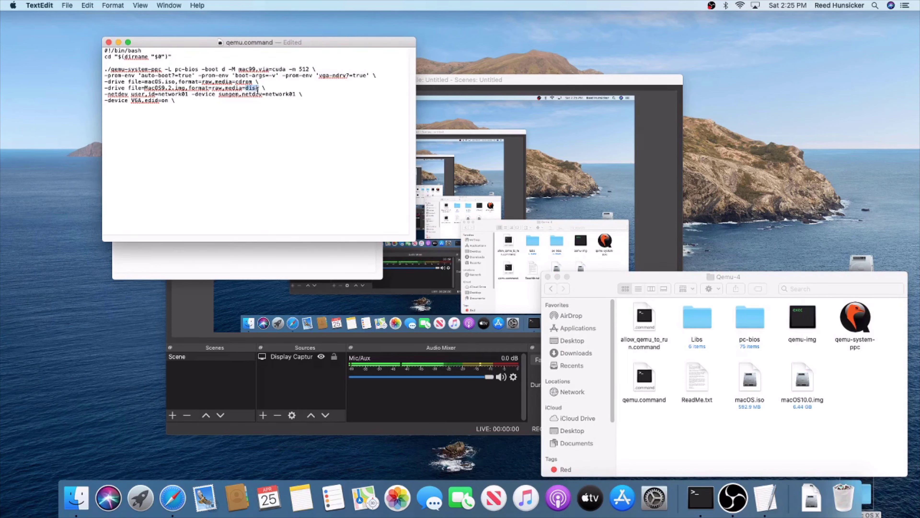
click(179, 88)
key(BackSpace)
key(BackSpace)
key(BackSpace)
key(BackSpace)
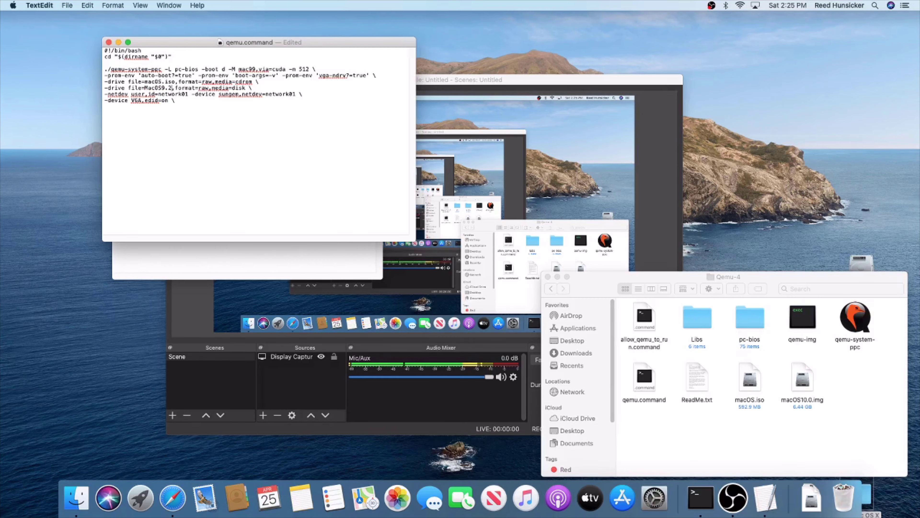
key(BackSpace)
key(BackSpace)
key(BackSpace)
key(BackSpace)
key(BackSpace)
key(BackSpace)
key(BackSpace)
key(BackSpace)
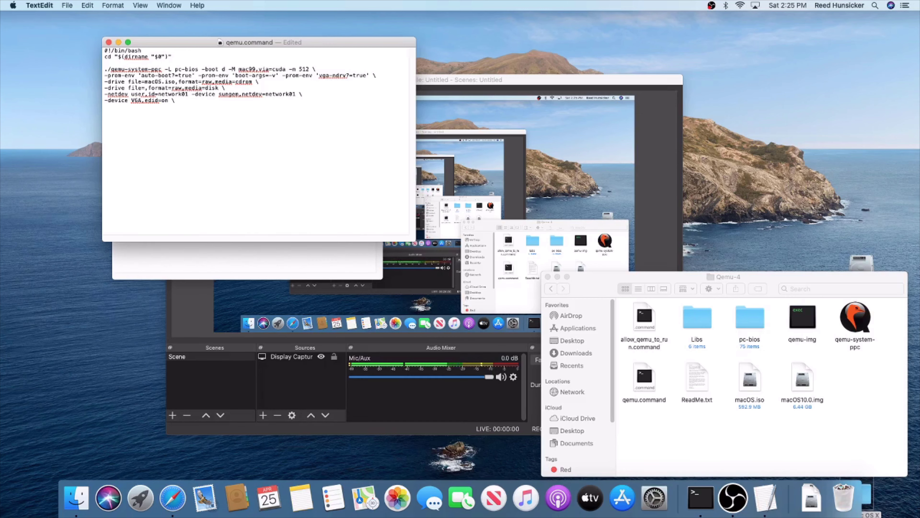
text(macOS10.0.img)
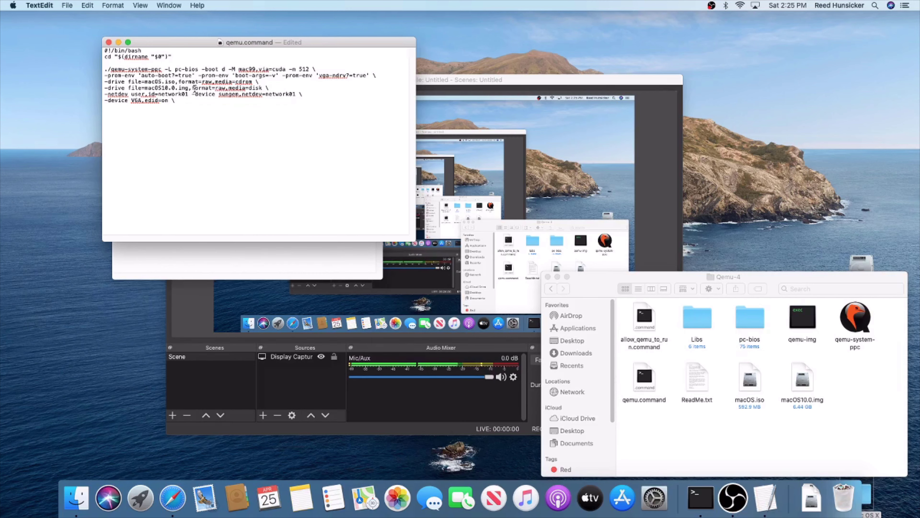
- Save qemu.command and close both the script and the Code document
click(66, 5)
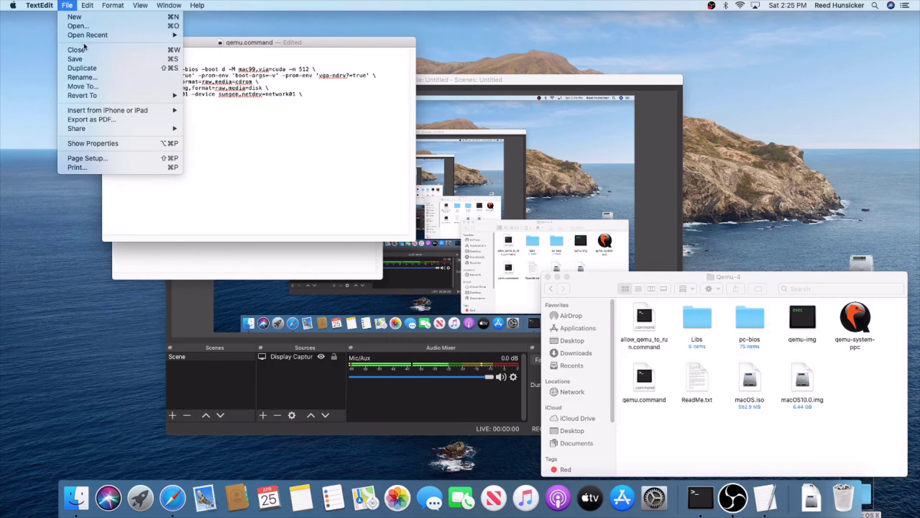
click(82, 60)
click(109, 43)
click(118, 53)
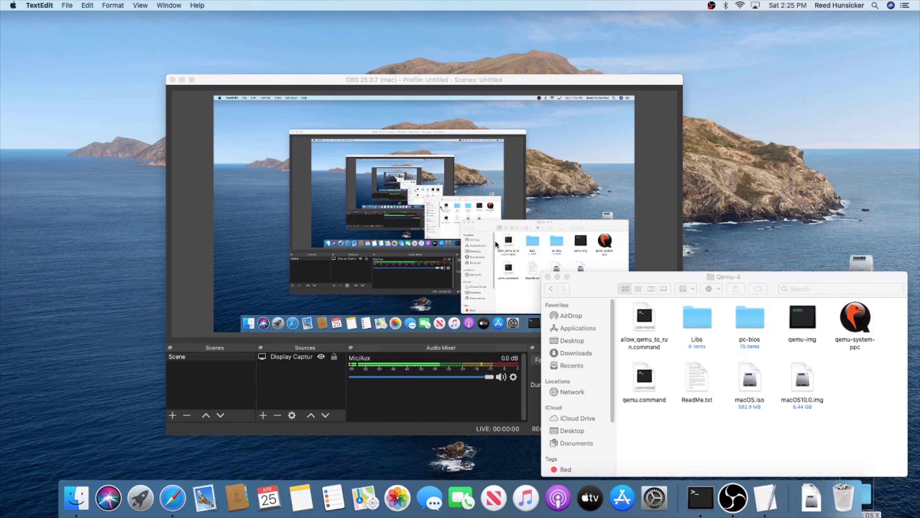
- Run qemu.command from the Qemu-4 folder to boot the installer, and capture the mouse in the QEMU window
click(626, 318)
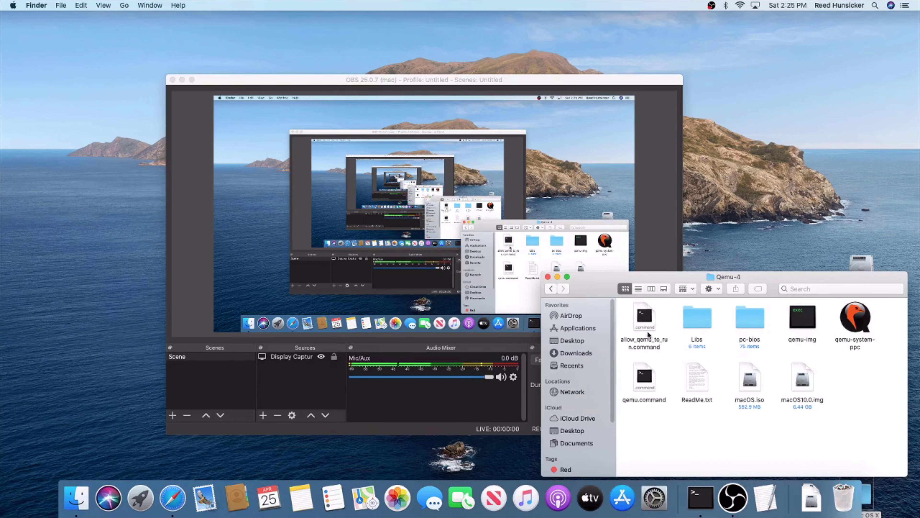
double_click(643, 380)
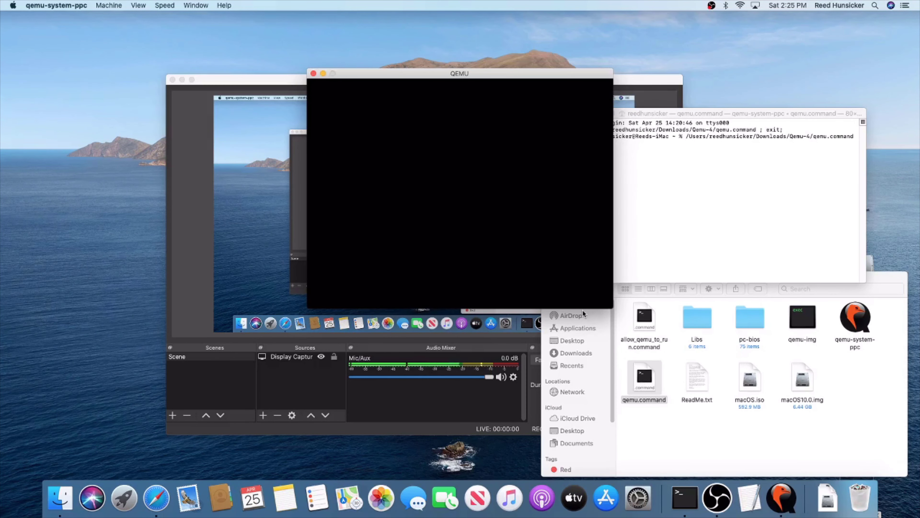
click(470, 182)
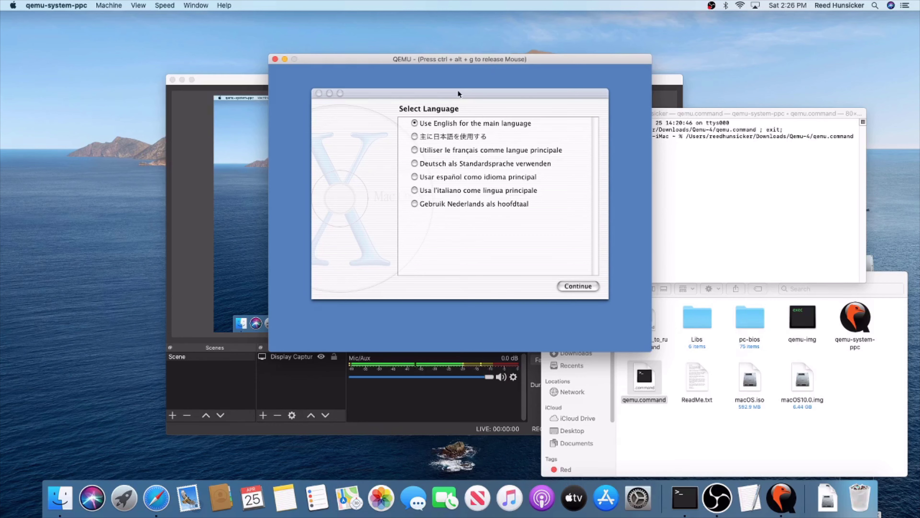
- Release the mouse from the QEMU window, switch to the Qemu-4 folder window, and capture the mouse in QEMU again
key(ctrl+alt+g)
click(671, 149)
click(689, 437)
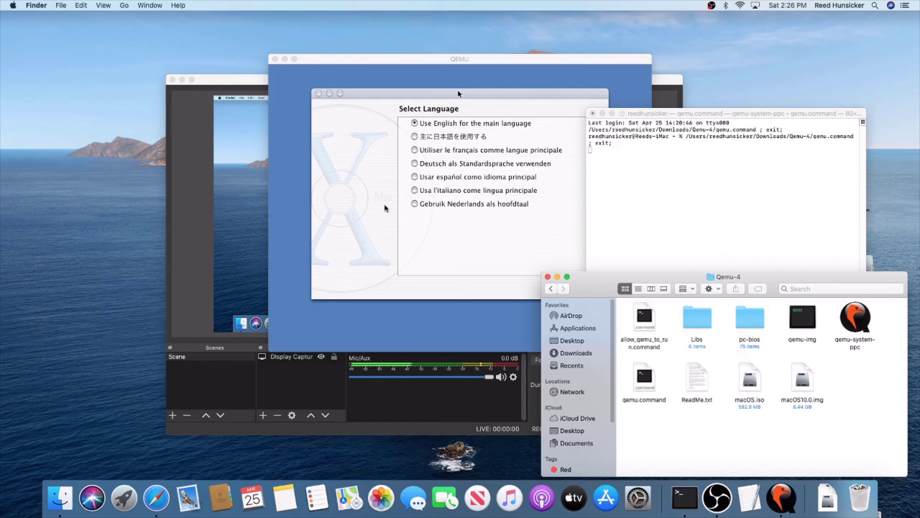
click(458, 91)
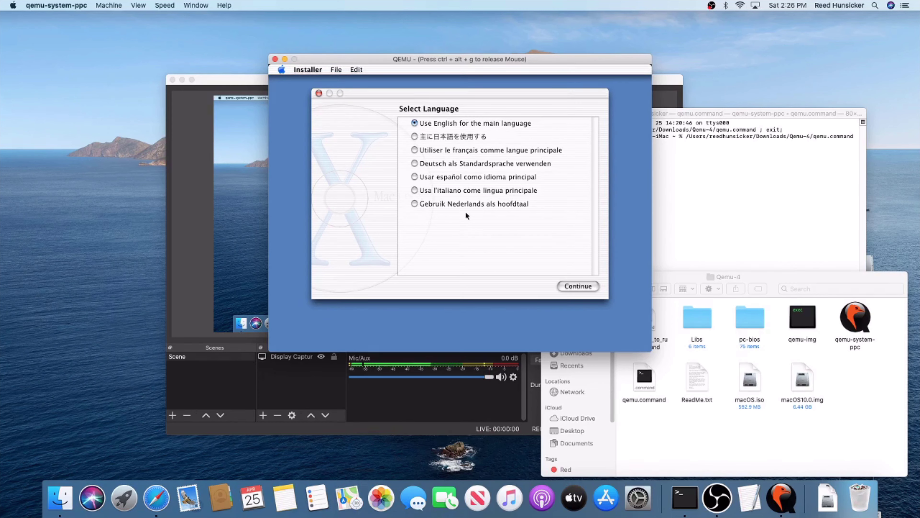
- Open Disk Utility from the Mac OS X installer and switch it to Drive Setup
click(308, 69)
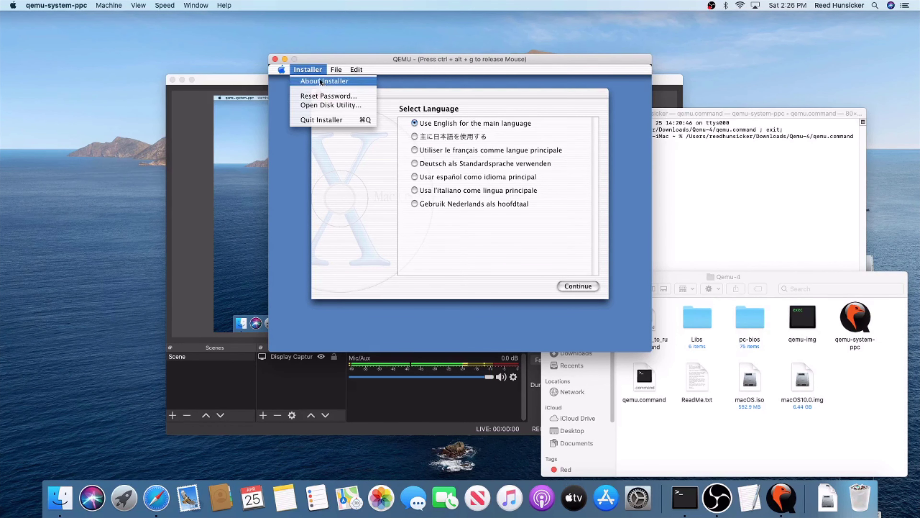
click(322, 104)
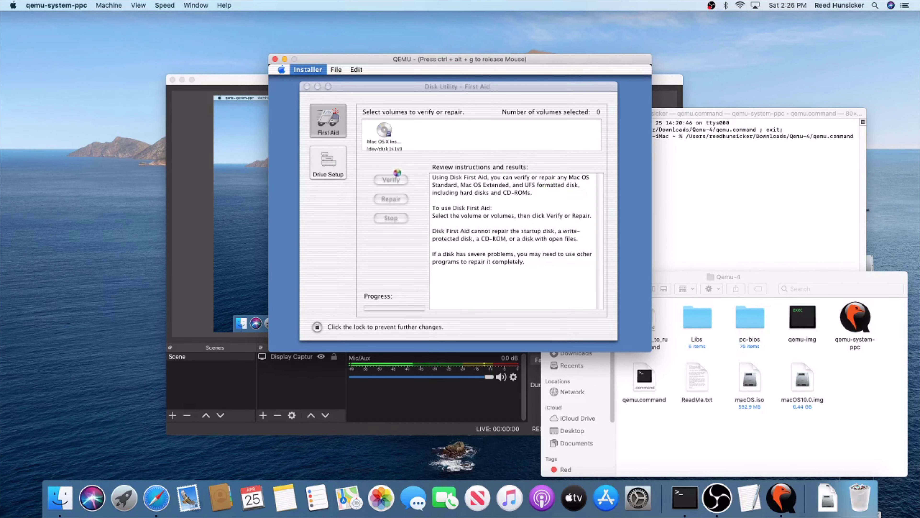
click(328, 159)
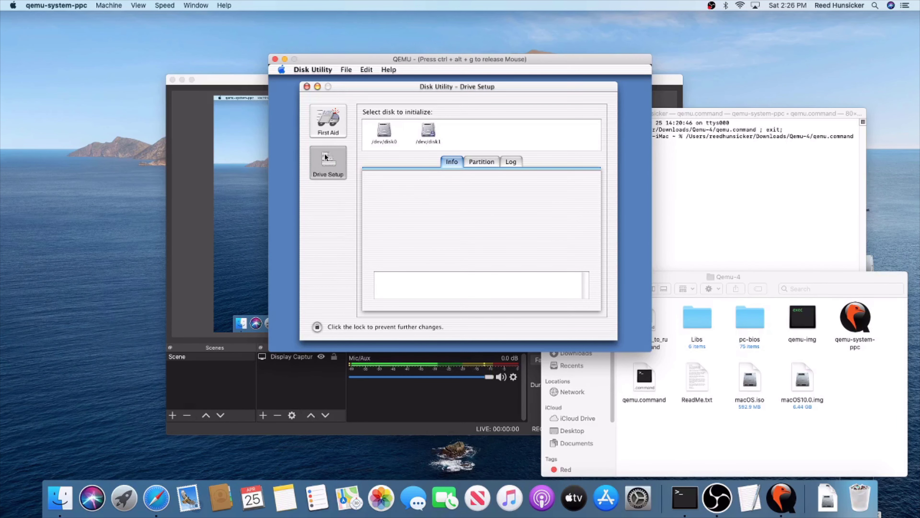
- Compare the information for /dev/disk0 and /dev/disk1, and open the partition settings of /dev/disk0
click(377, 131)
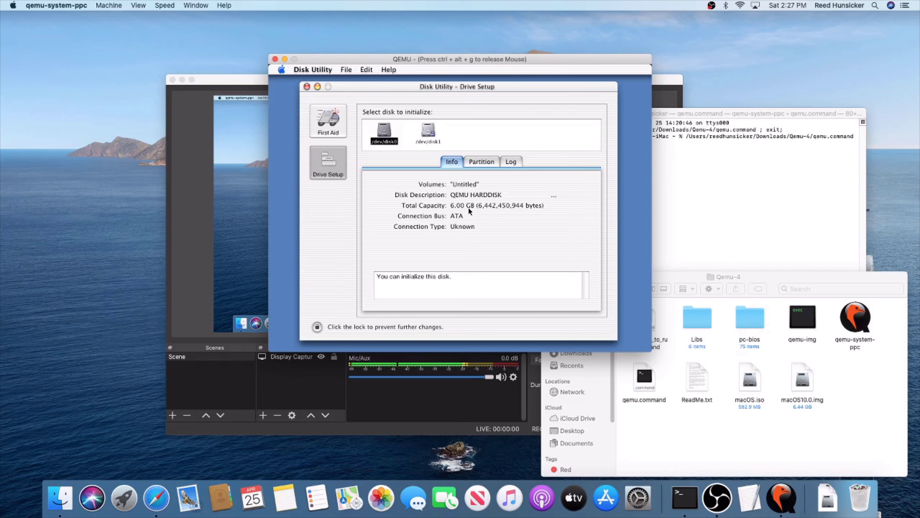
key(Right)
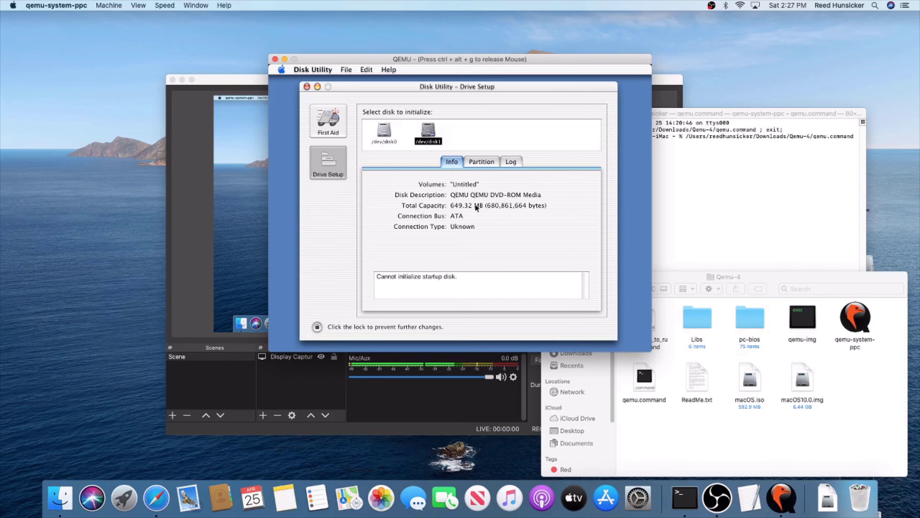
click(381, 136)
click(473, 161)
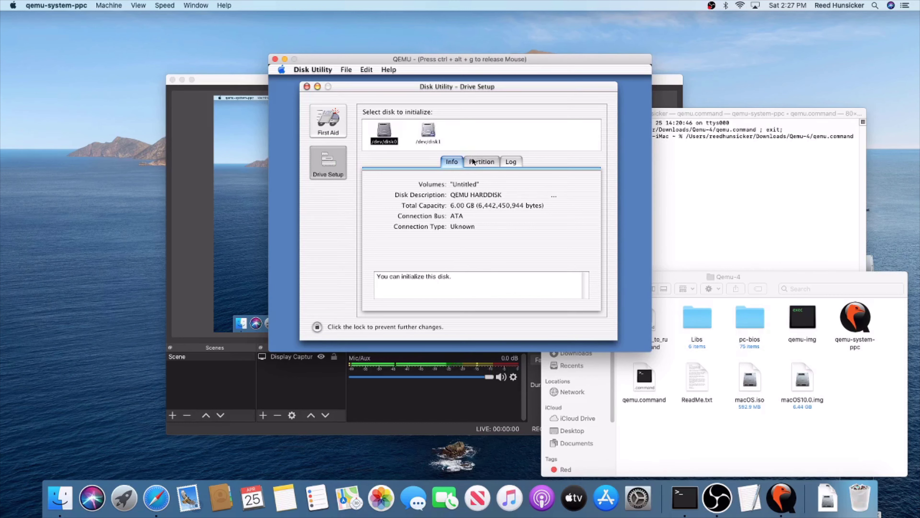
- Name the /dev/disk0 volume macOS in its partition settings
click(523, 216)
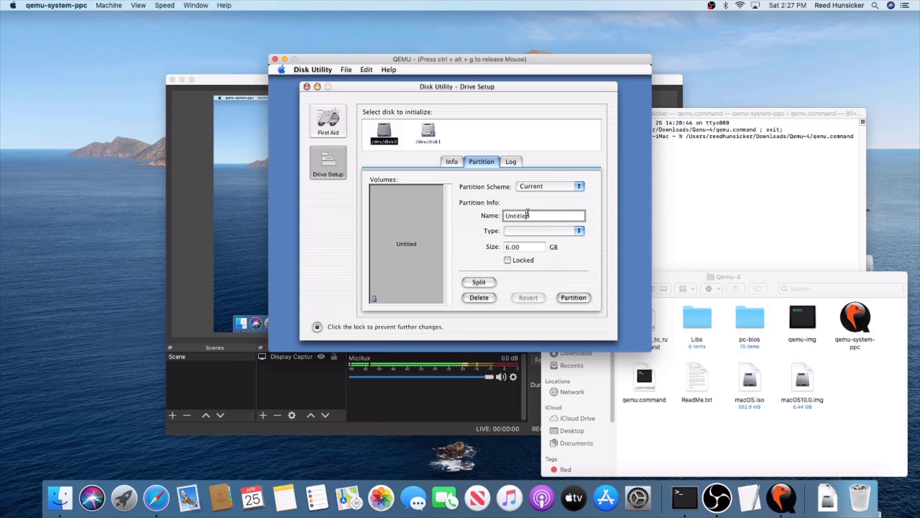
key(BackSpace)
key(BackSpace)
key(BackSpace)
key(BackSpace)
key(BackSpace)
key(BackSpace)
key(BackSpace)
key(BackSpace)
text(ma)
key(BackSpace)
key(BackSpace)
text(macOS)
- Partition /dev/disk0 with the Mac OS Extended type, accepting the erase, and close Disk Utility
click(557, 232)
click(552, 232)
click(519, 247)
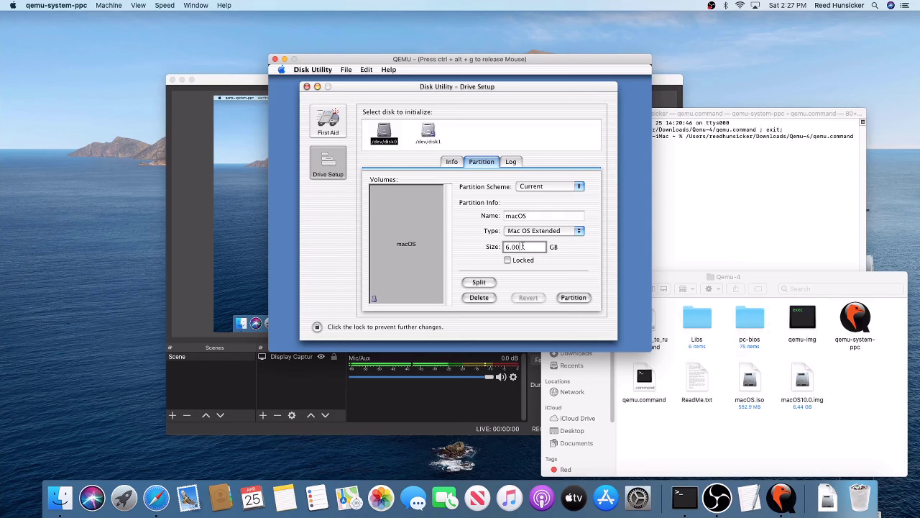
click(564, 296)
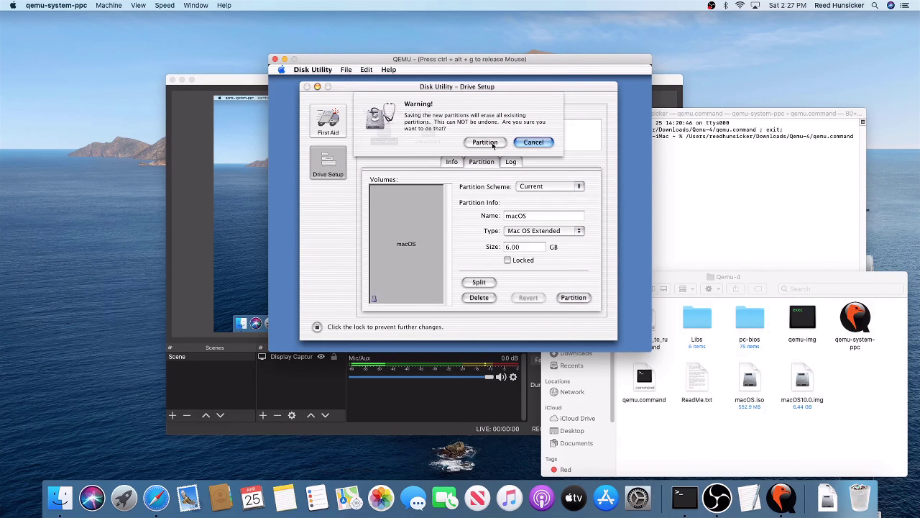
click(483, 141)
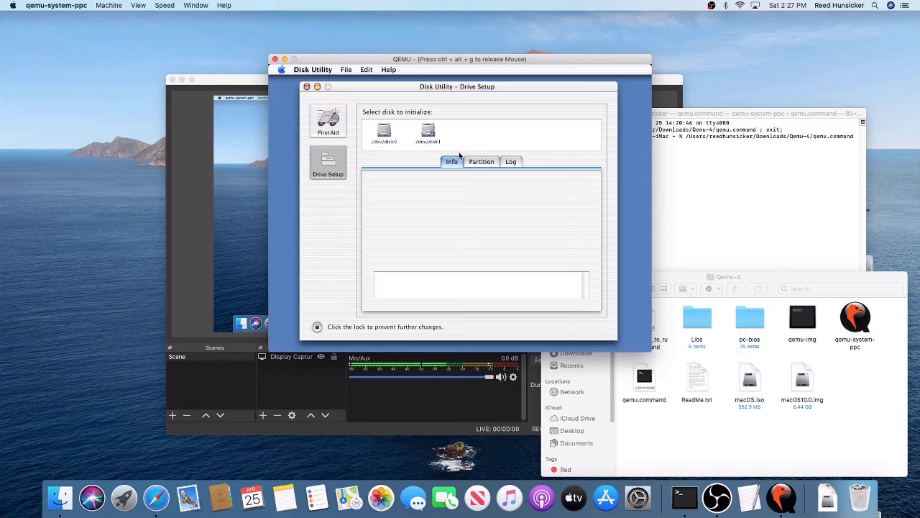
click(307, 88)
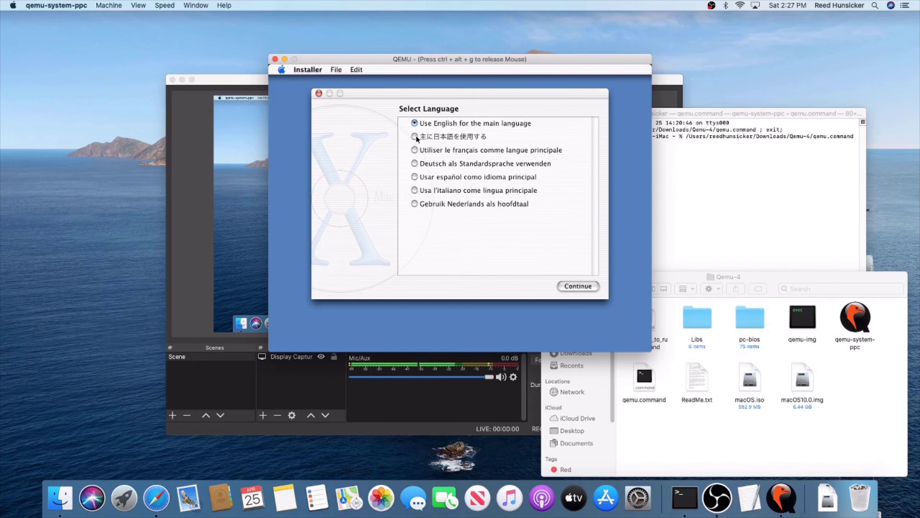
- Keep English as the main language and continue past the installer's introduction to the Read Me page
key(ctrl+alt+g)
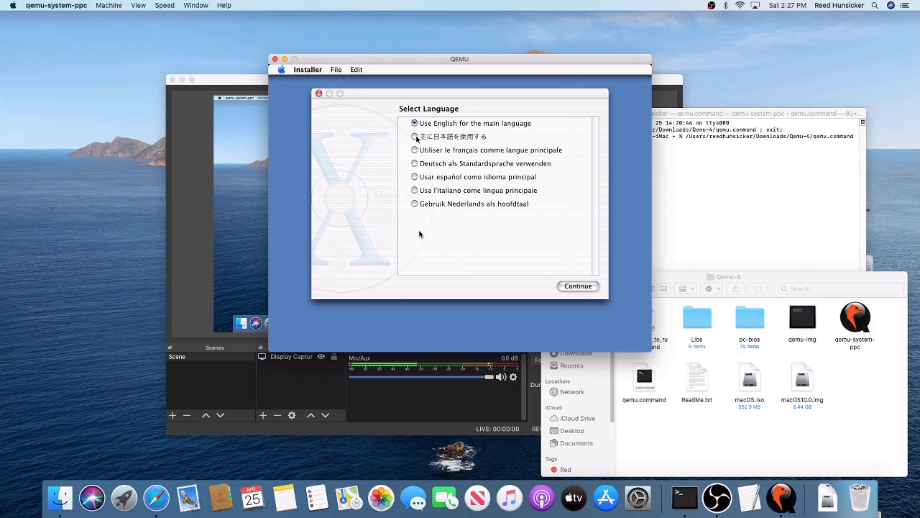
click(421, 235)
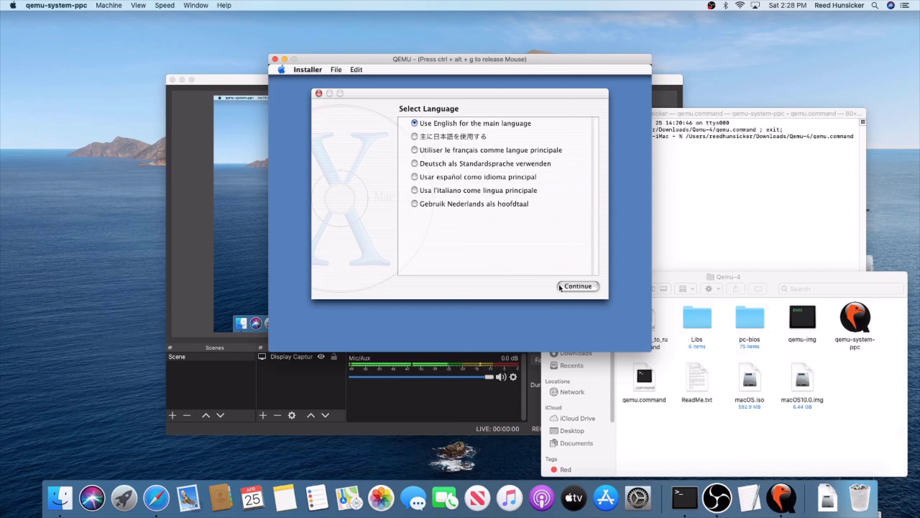
click(584, 286)
click(593, 287)
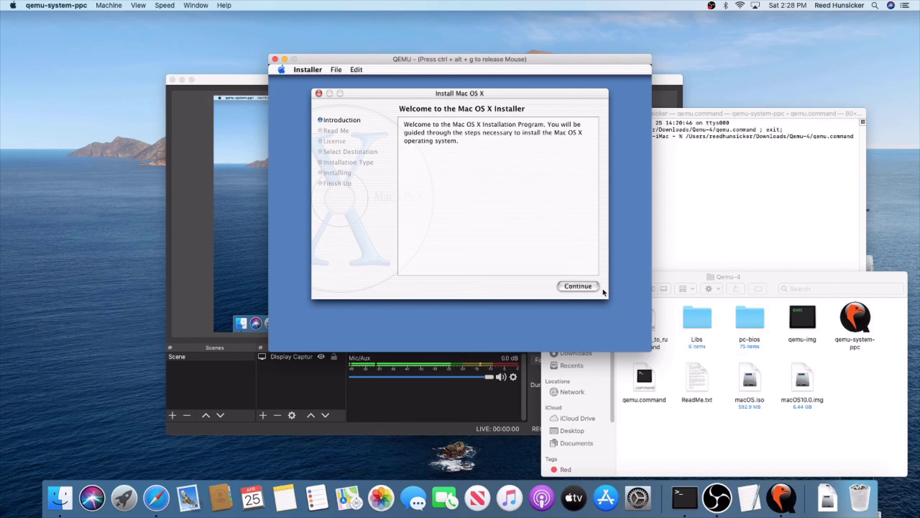
click(575, 286)
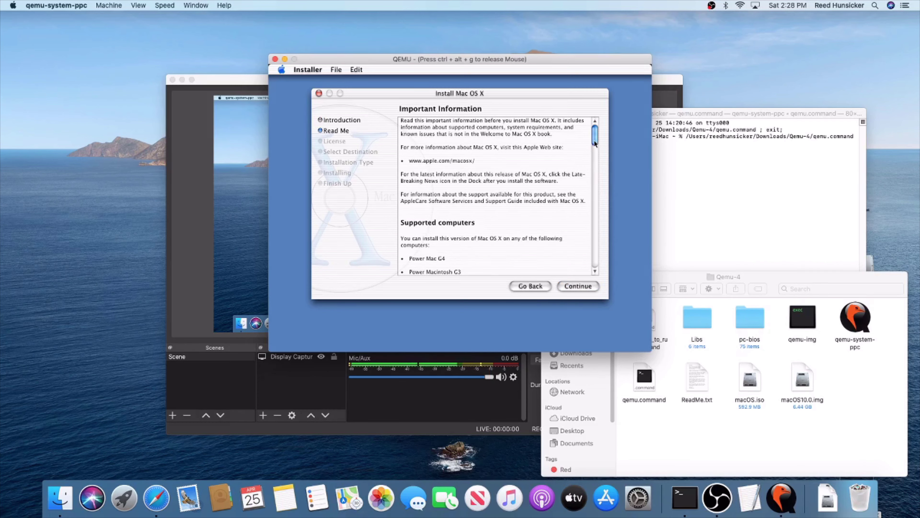
- Examine the supported computers, system requirements and known issues in the installer's Important Information text
drag(596, 146, 586, 170)
scroll(588, 175, down, 3)
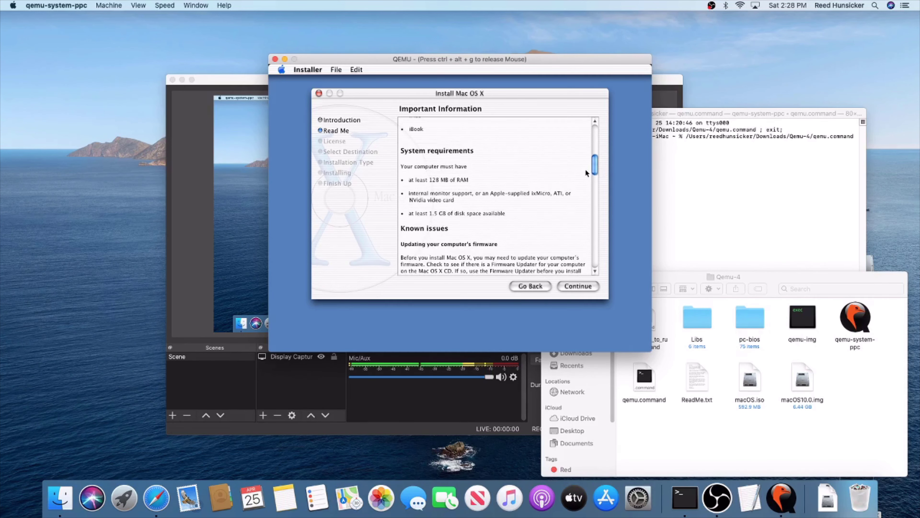
drag(506, 213, 442, 208)
click(465, 201)
drag(595, 164, 595, 145)
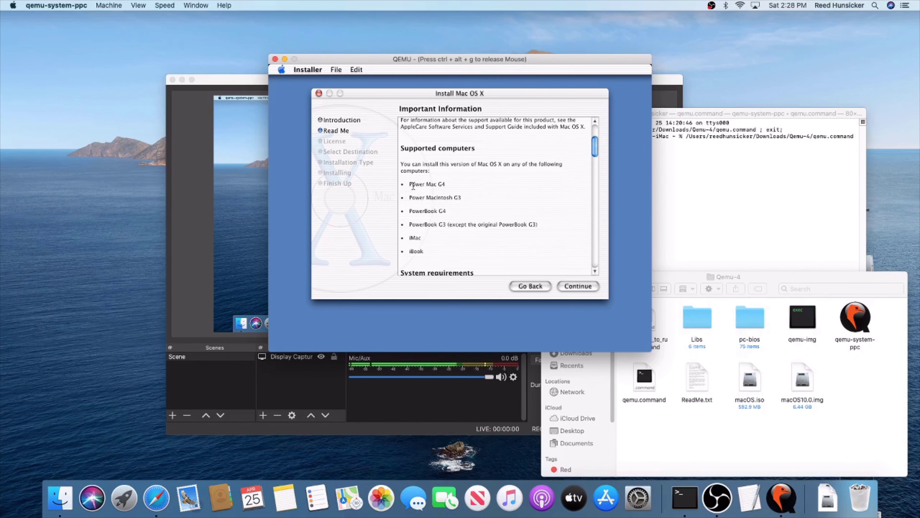
drag(412, 185, 442, 203)
click(445, 202)
drag(595, 141, 584, 176)
scroll(580, 222, down, 10)
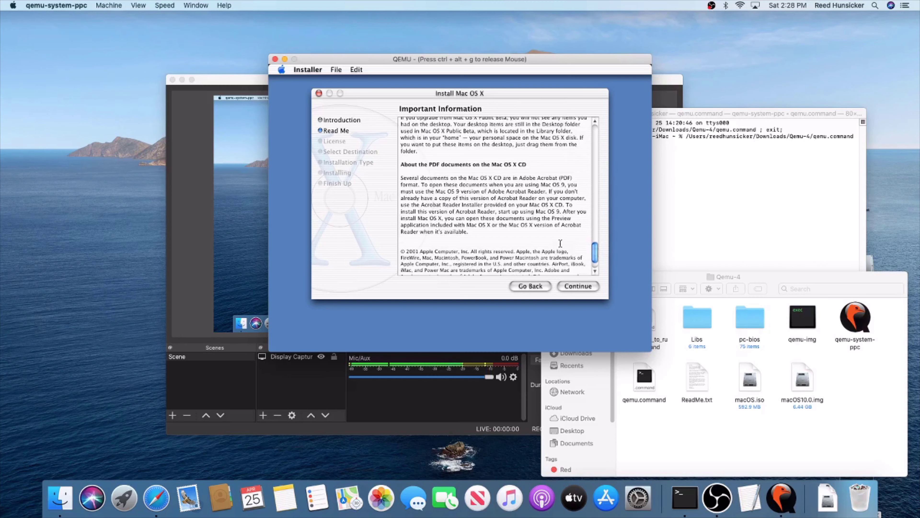
- Agree to the Mac OS X software license and dismiss the notice about Classic Mac OS 9 applications
click(572, 283)
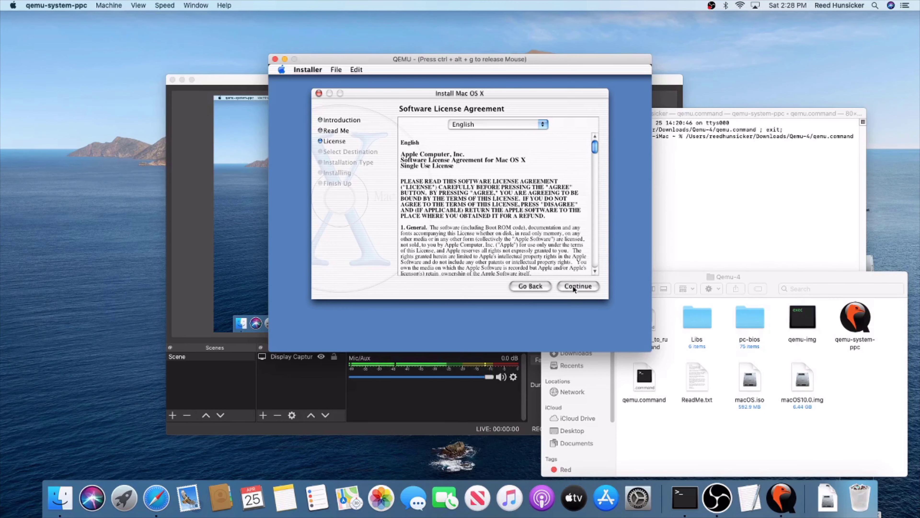
click(573, 286)
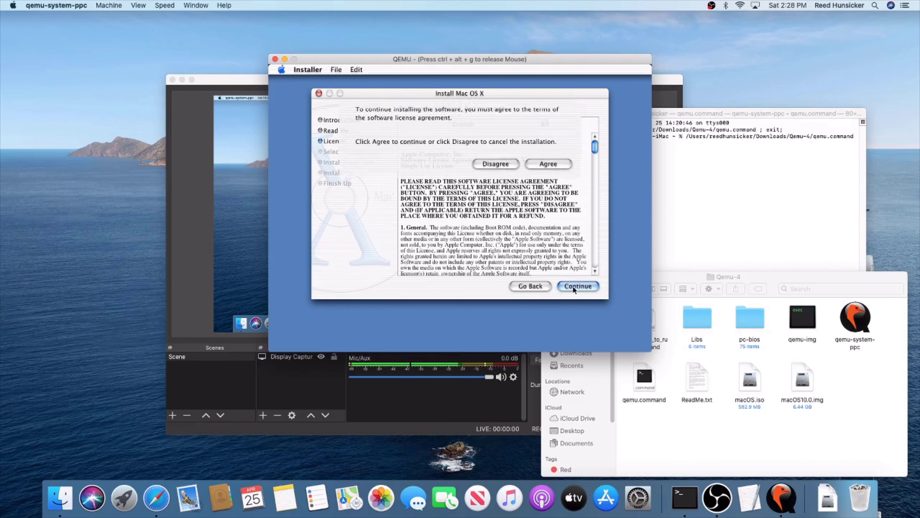
click(542, 166)
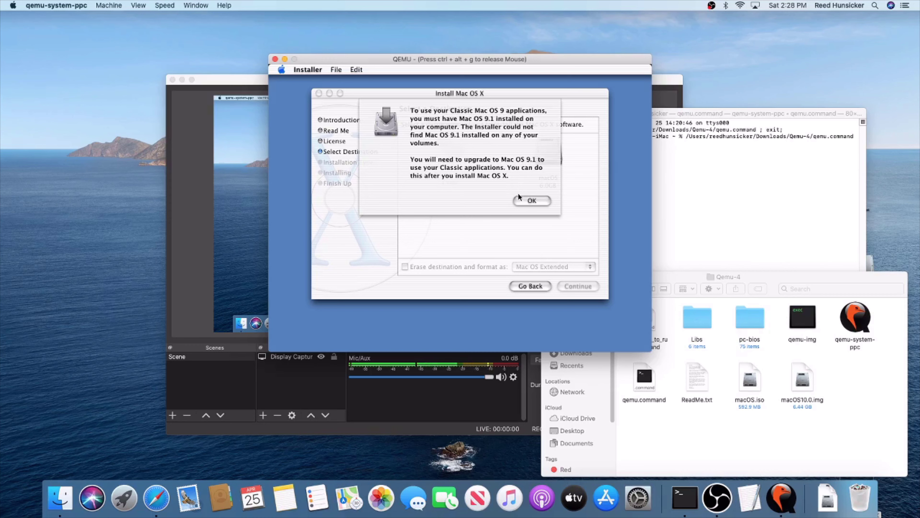
click(518, 203)
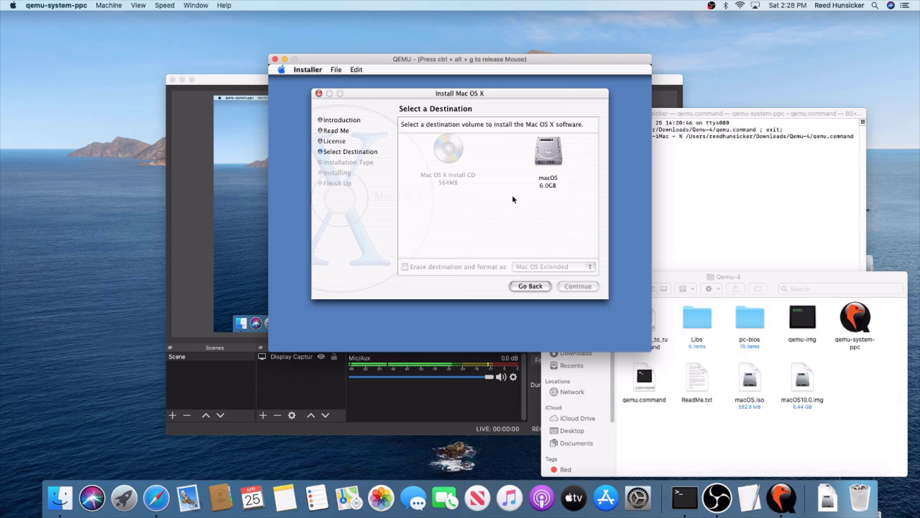
click(301, 67)
click(301, 67)
click(301, 67)
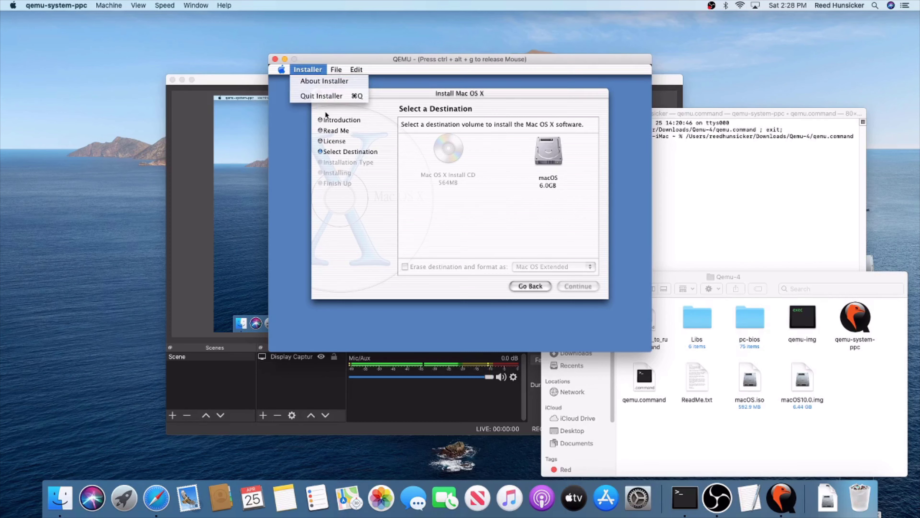
click(546, 196)
- Choose the macOS volume as the destination and start a Custom Install with the default packages
click(540, 165)
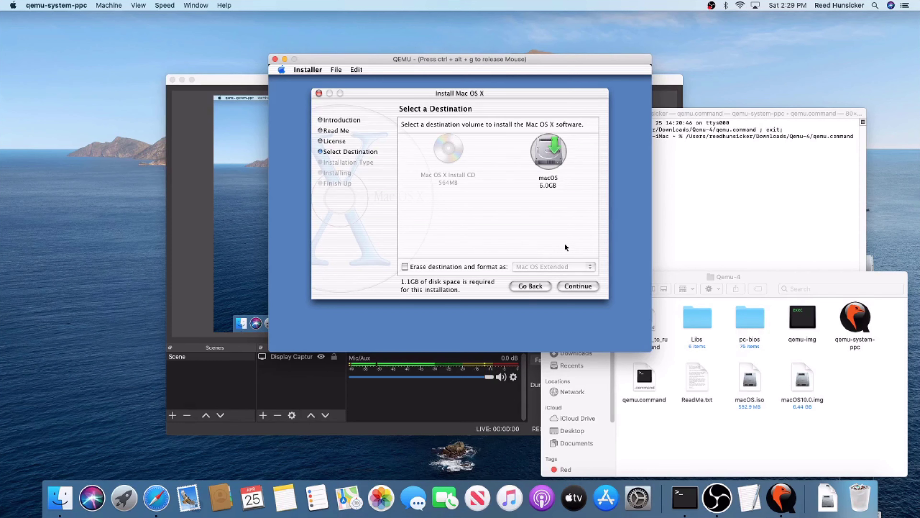
click(573, 285)
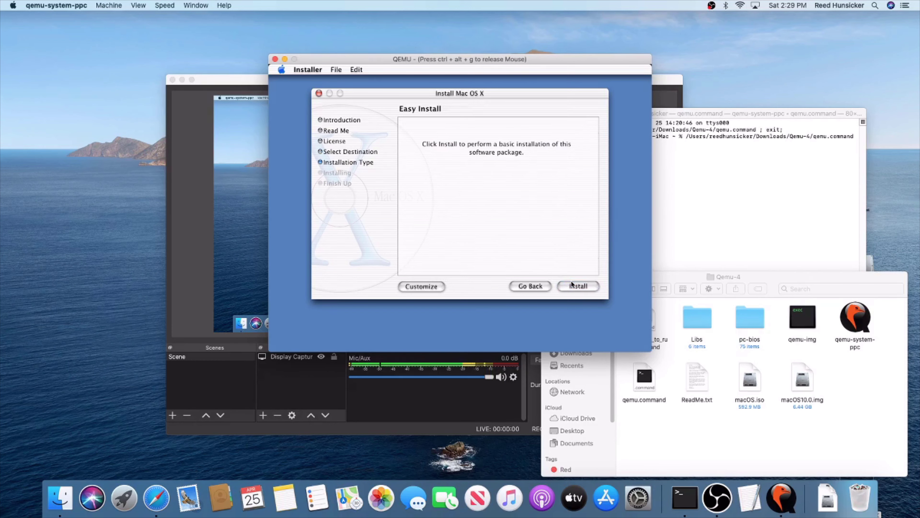
click(421, 286)
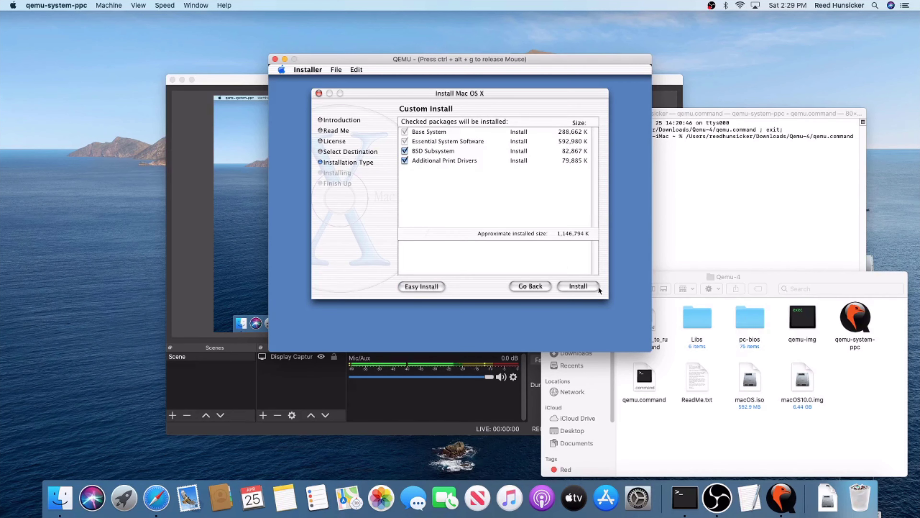
click(585, 287)
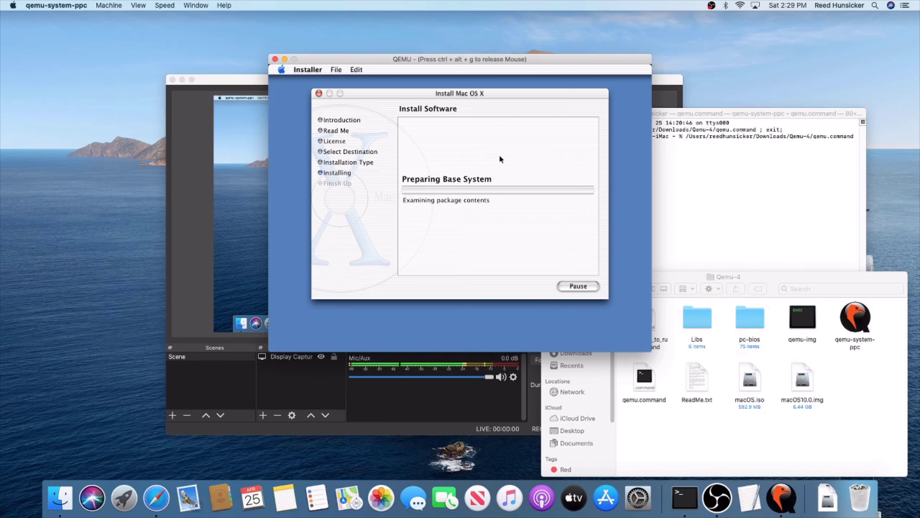
key(ctrl+alt+g)
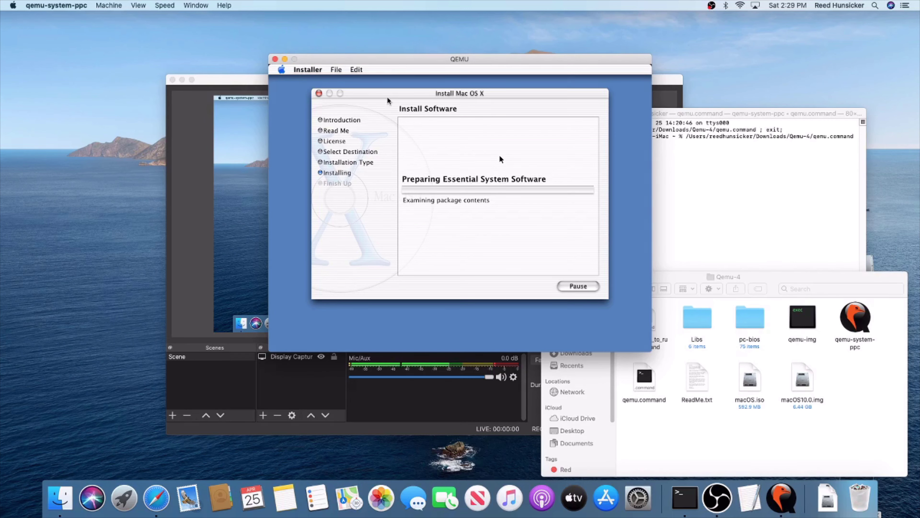
click(117, 4)
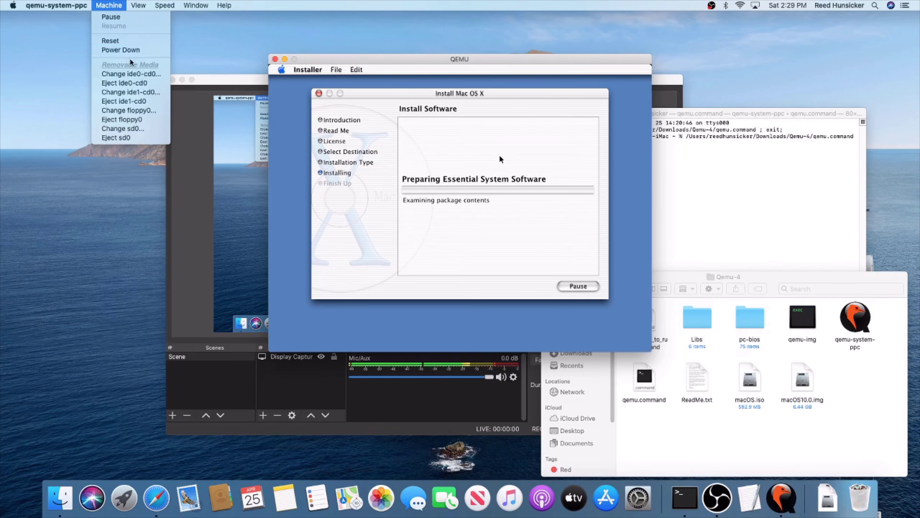
click(236, 37)
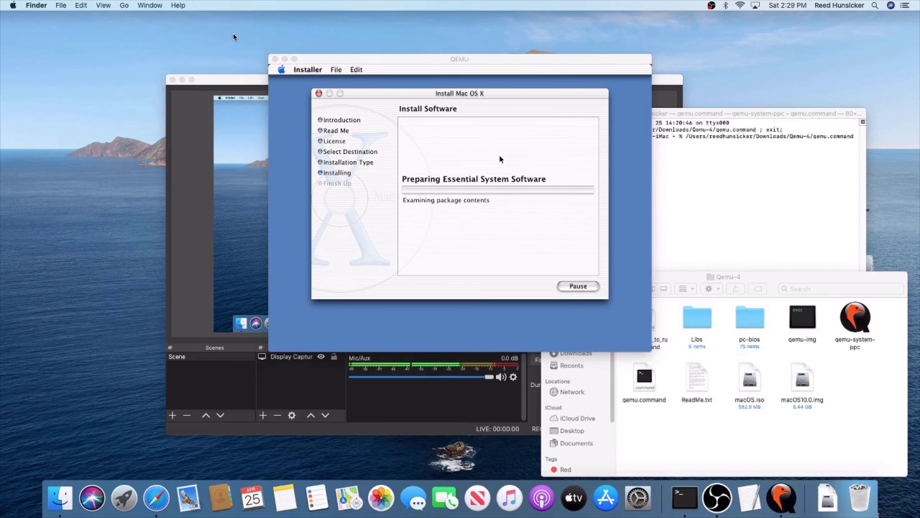
click(362, 60)
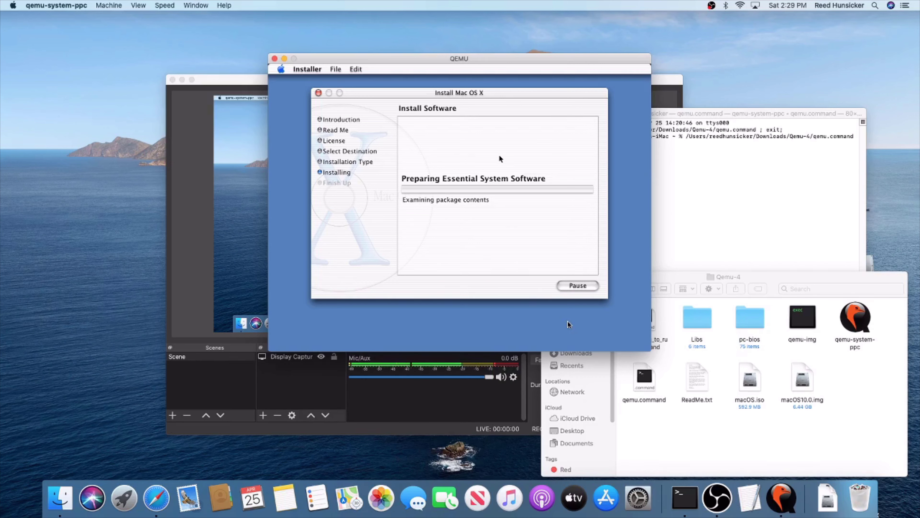
drag(644, 377, 648, 423)
click(648, 426)
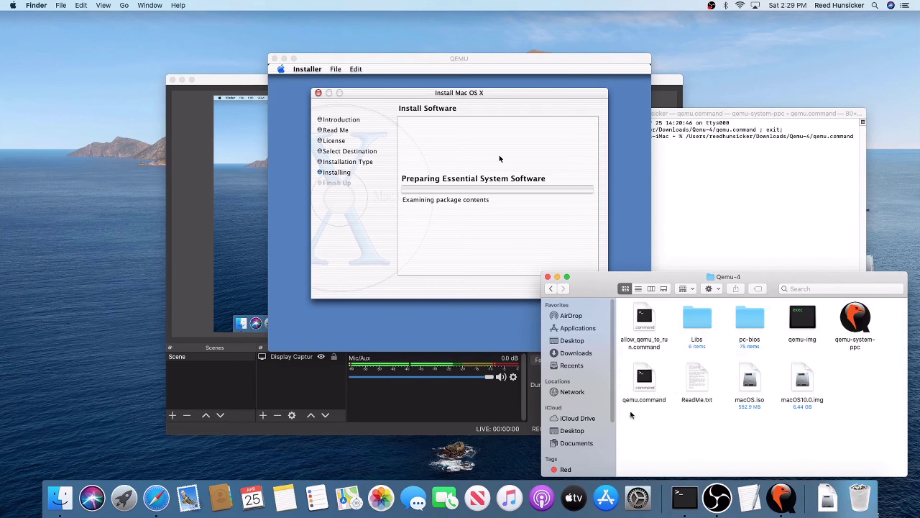
click(64, 162)
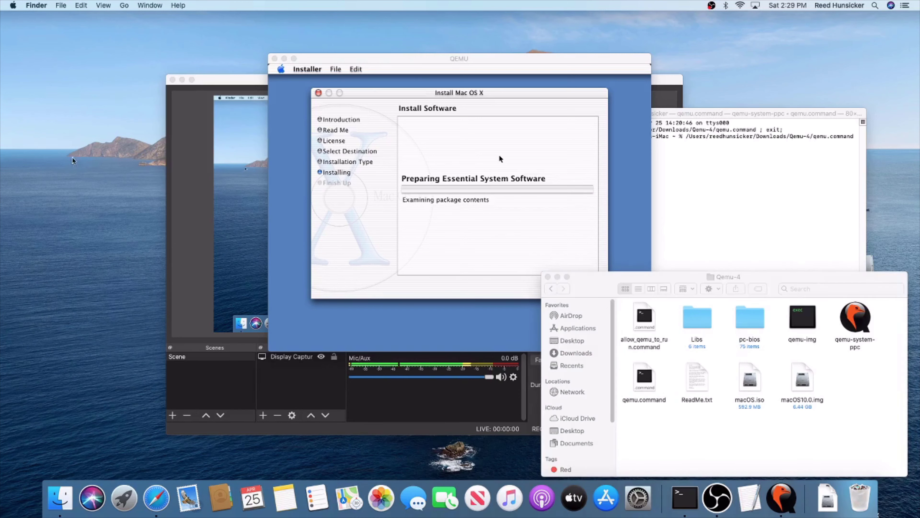
click(199, 243)
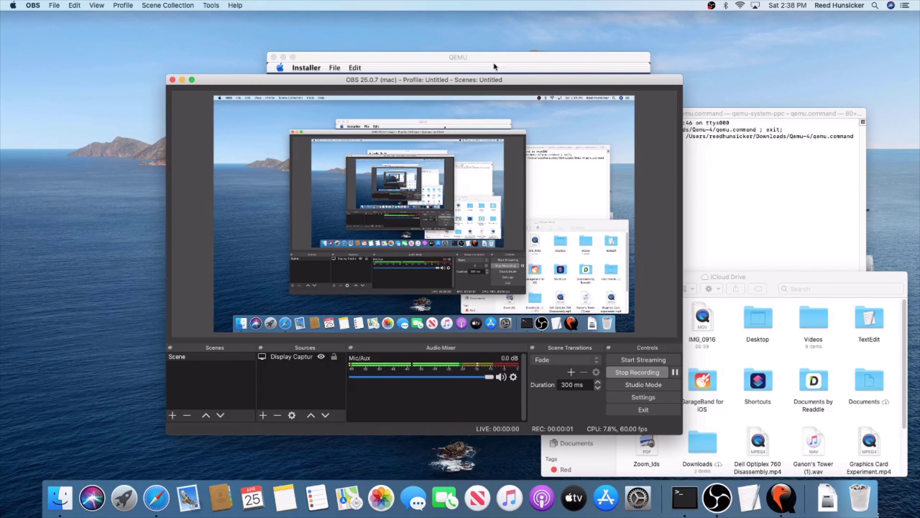
- Capture the mouse in the QEMU window again and restart the virtual computer from the installer
click(493, 63)
click(498, 154)
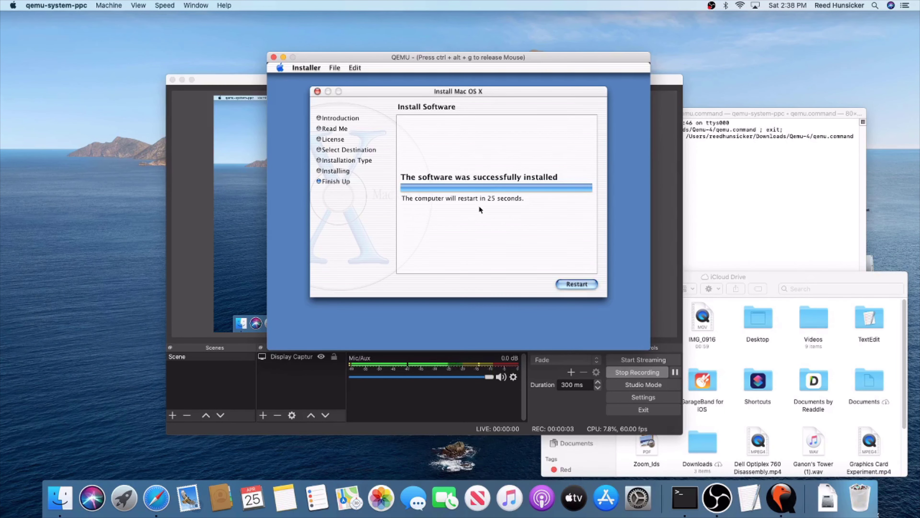
click(562, 283)
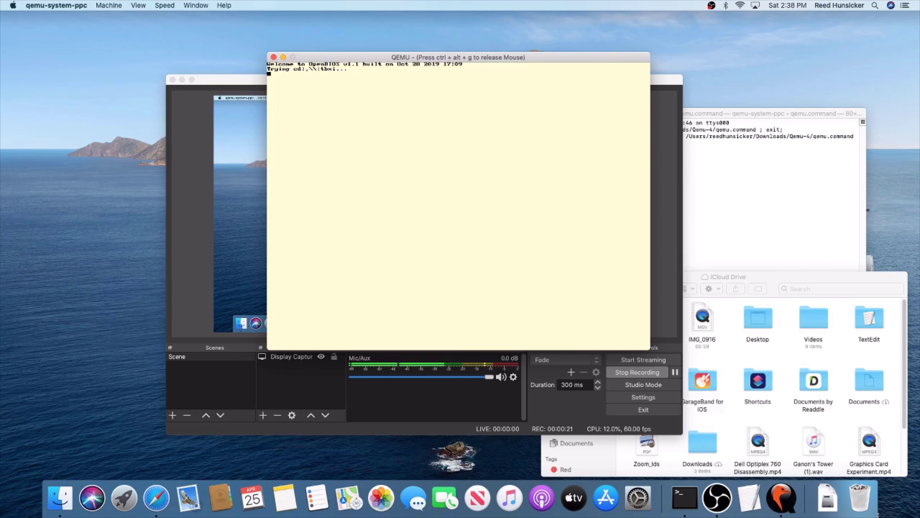
- Release the mouse, quit QEMU, and close the Terminal window of qemu.command
key(ctrl+alt+g)
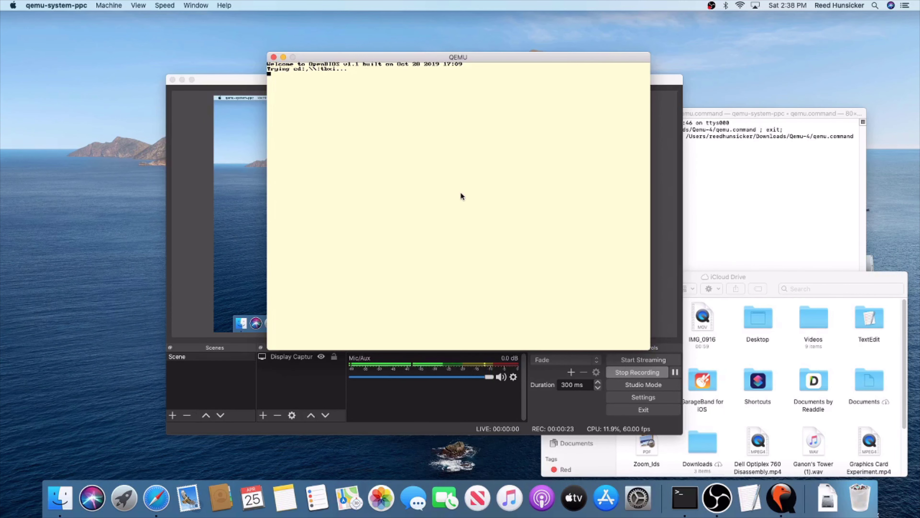
click(273, 57)
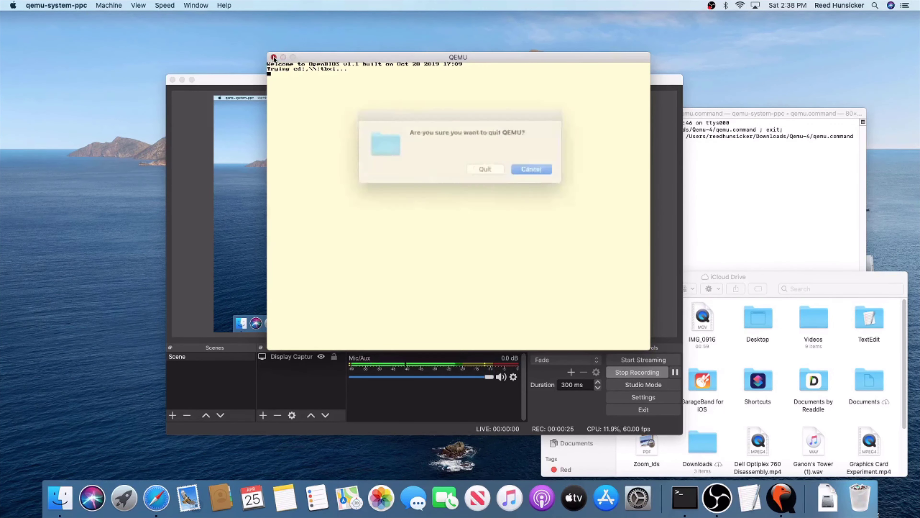
click(486, 169)
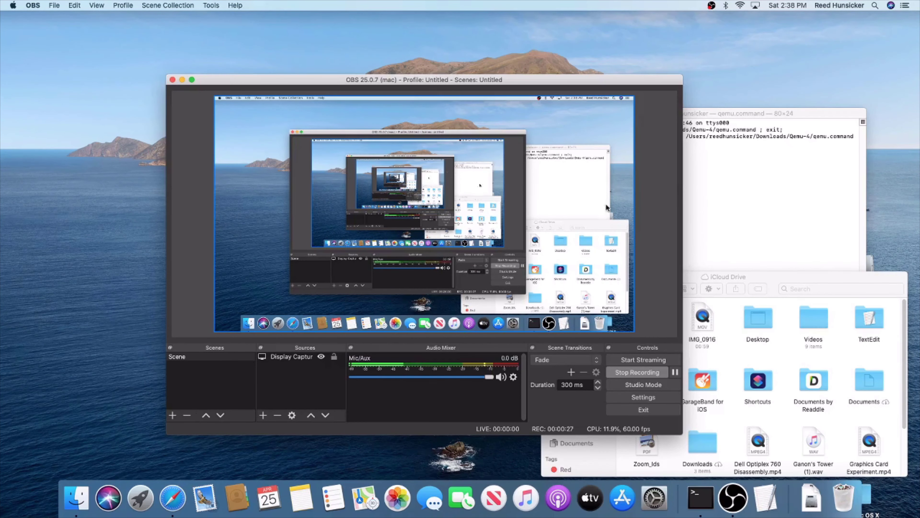
click(720, 239)
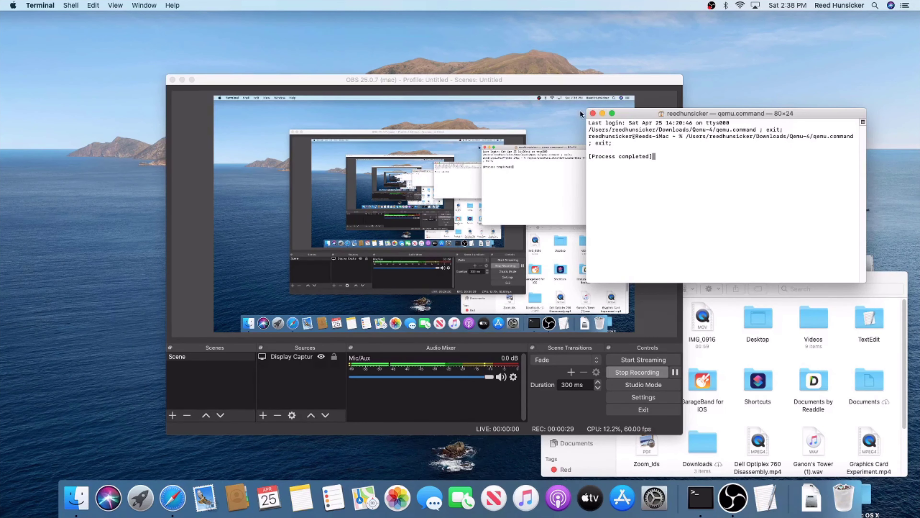
click(593, 114)
- Open the qemu.command script from the Qemu-4 folder in Downloads with TextEdit
click(686, 415)
scroll(580, 370, down, 3)
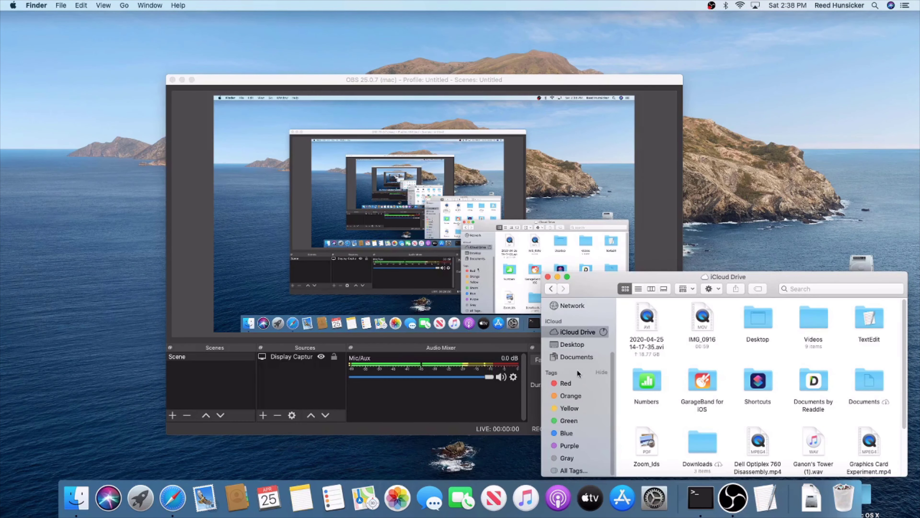
scroll(578, 362, up, 3)
click(578, 354)
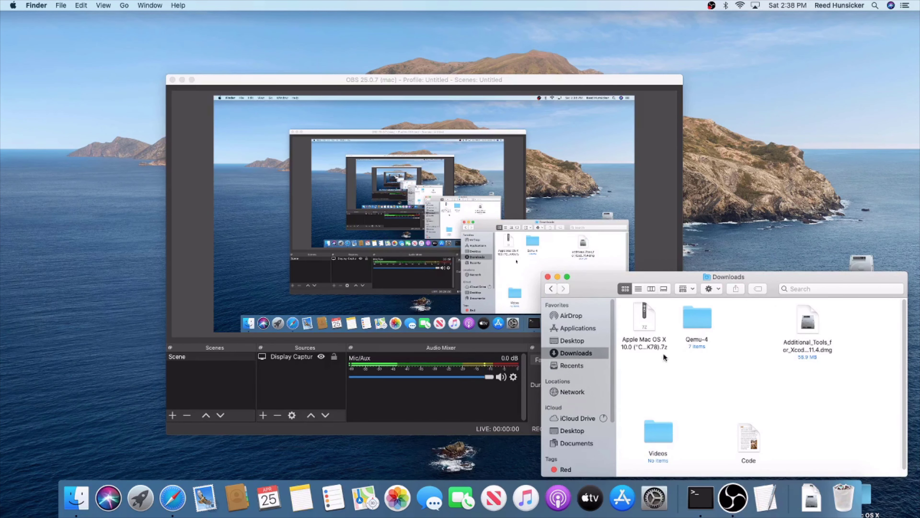
double_click(686, 321)
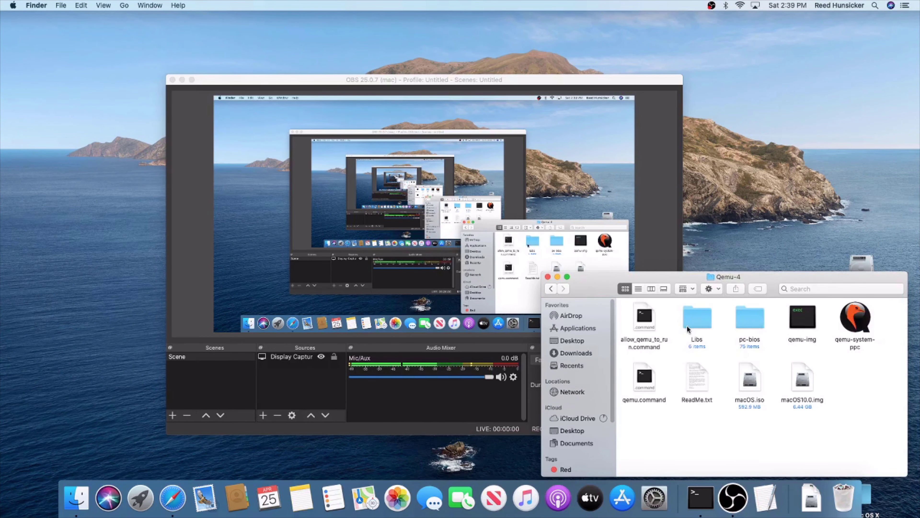
right_click(645, 382)
mouse_move(676, 283)
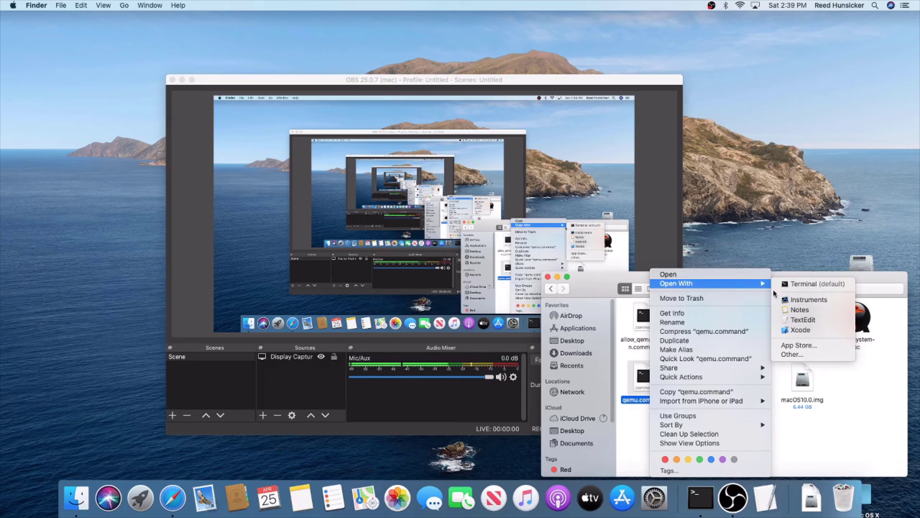
click(803, 320)
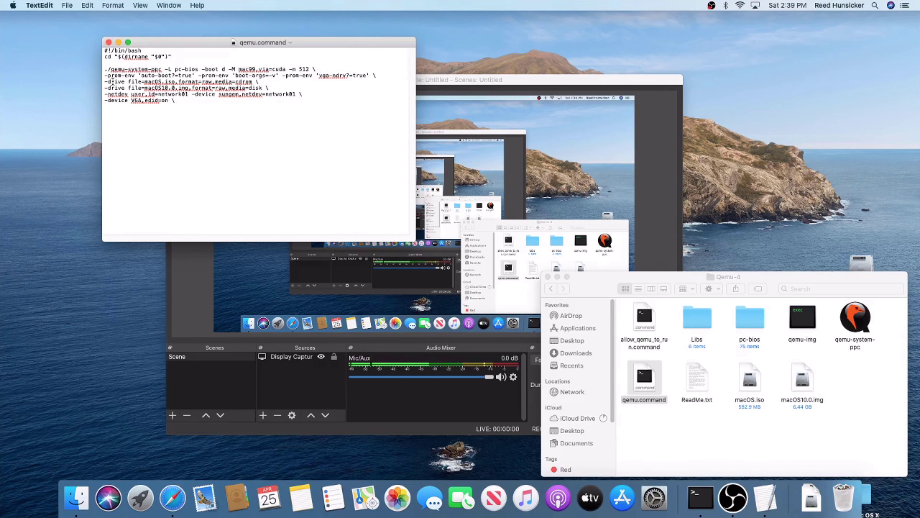
- Change the -boot option in the qemu-system-ppc line to c
drag(104, 82, 266, 81)
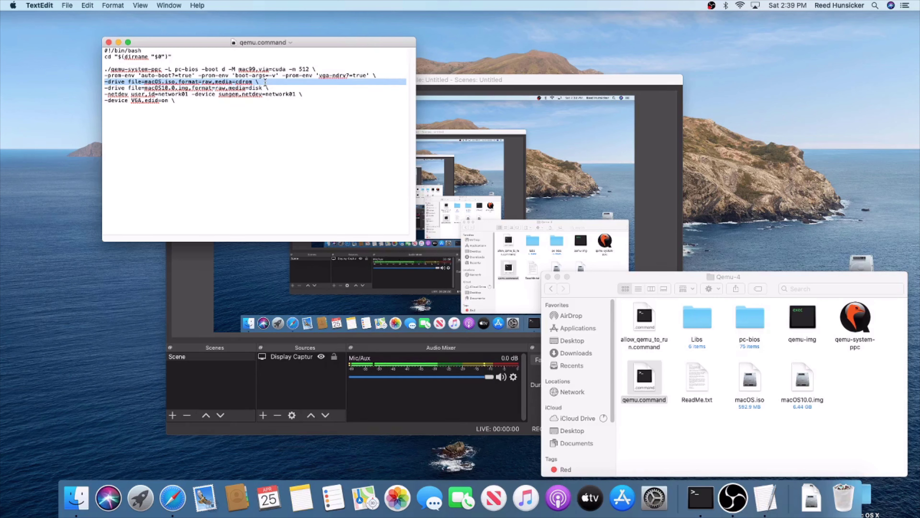
click(261, 91)
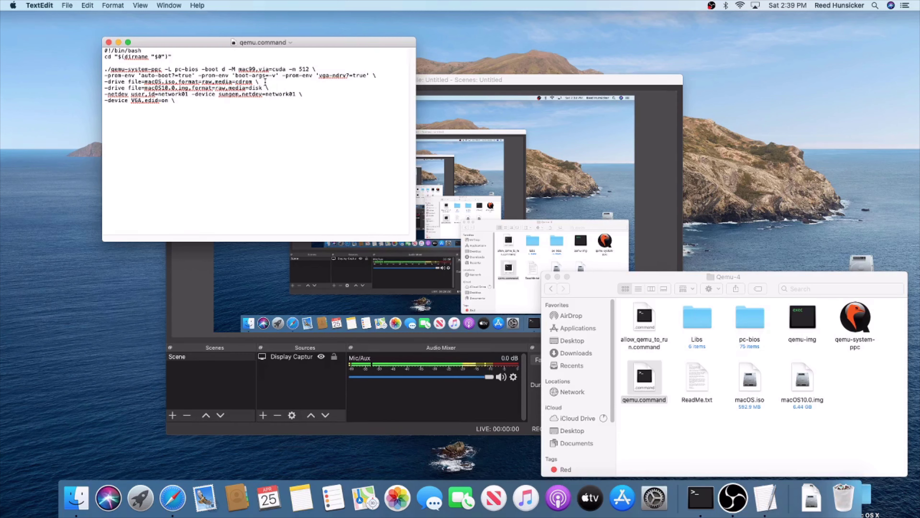
click(265, 83)
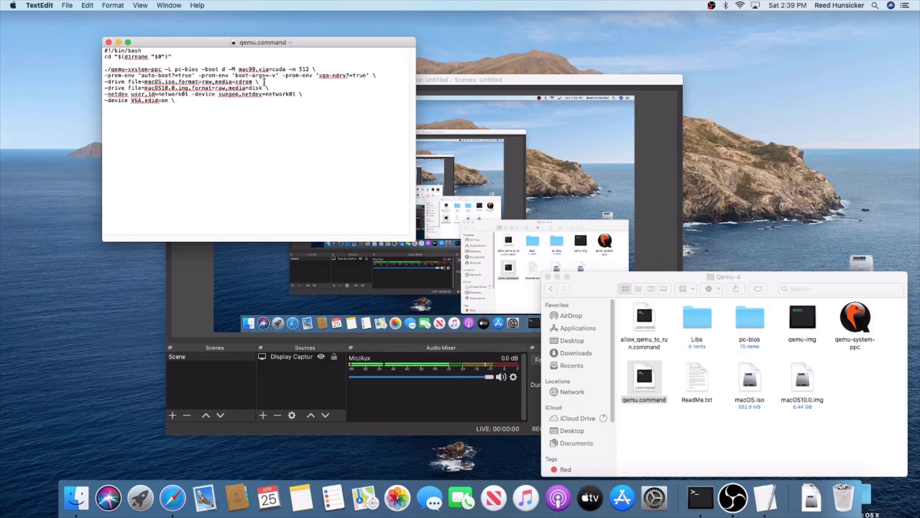
click(226, 70)
key(BackSpace)
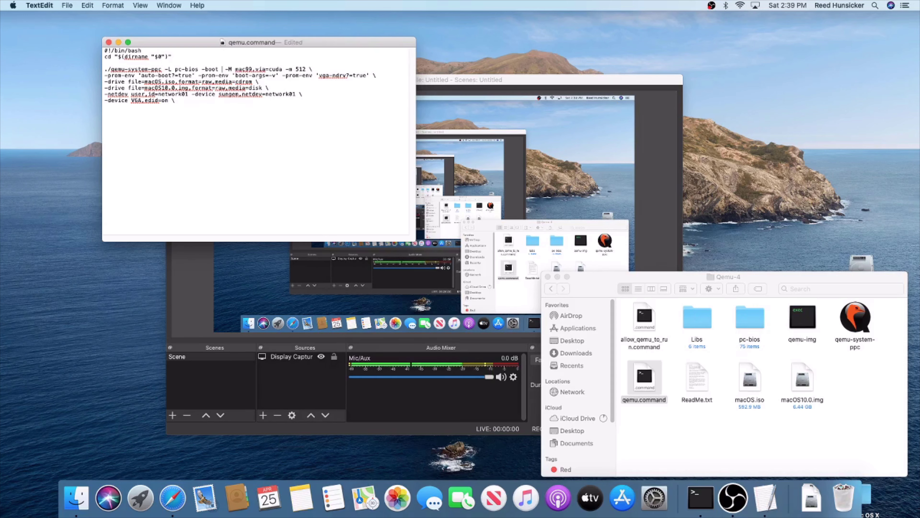
text(c)
- Move the macOS.iso cdrom drive line below the macOS10.0.img disk drive line
drag(259, 83, 98, 84)
key(super+c)
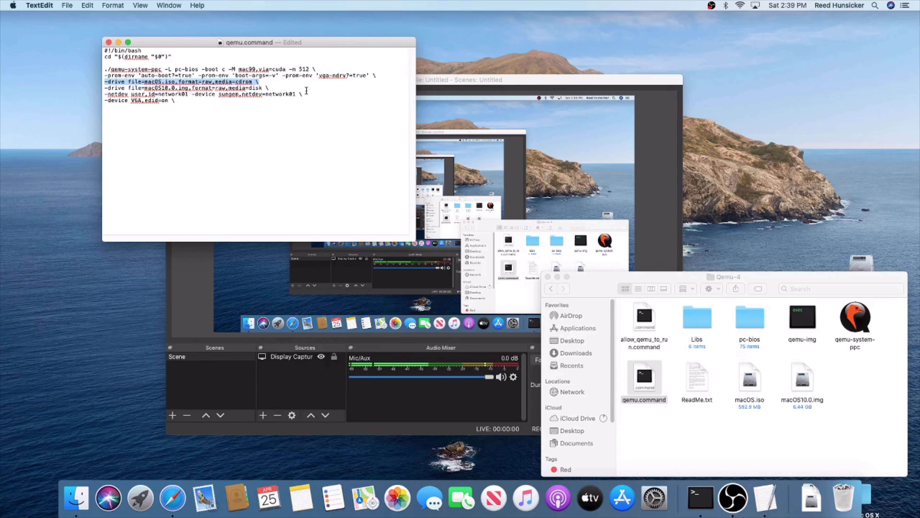
click(284, 88)
key(Return)
key(super+v)
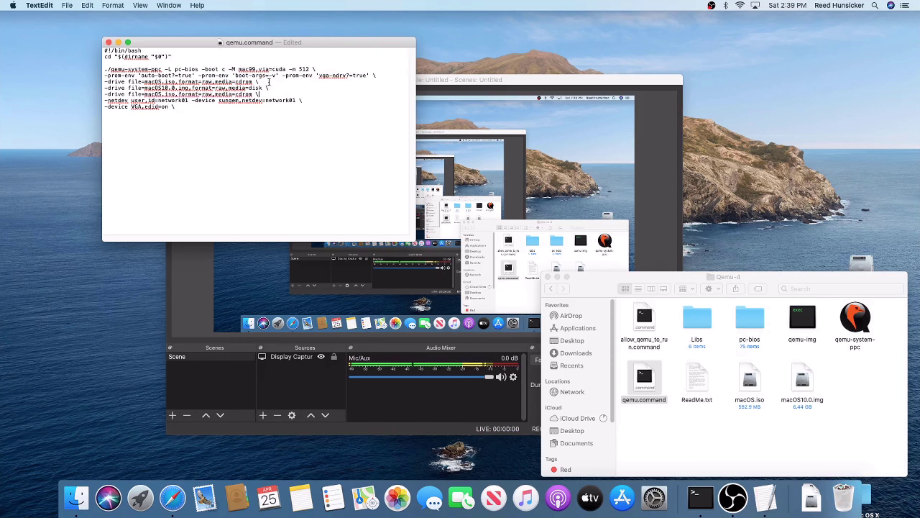
drag(259, 82, 91, 83)
key(BackSpace)
key(BackSpace)
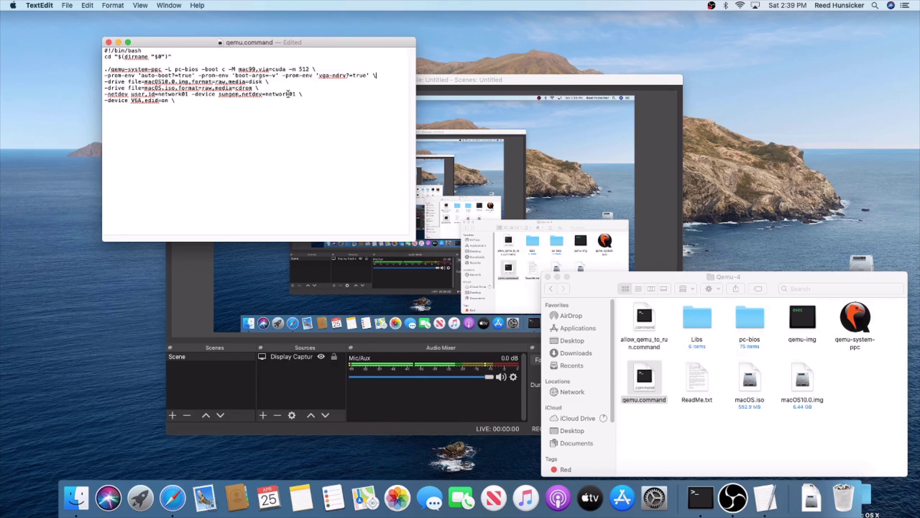
- Save the edited qemu.command script and close its window
mouse_move(283, 82)
mouse_down()
mouse_move(109, 85)
mouse_move(275, 88)
mouse_up()
click(222, 69)
click(67, 5)
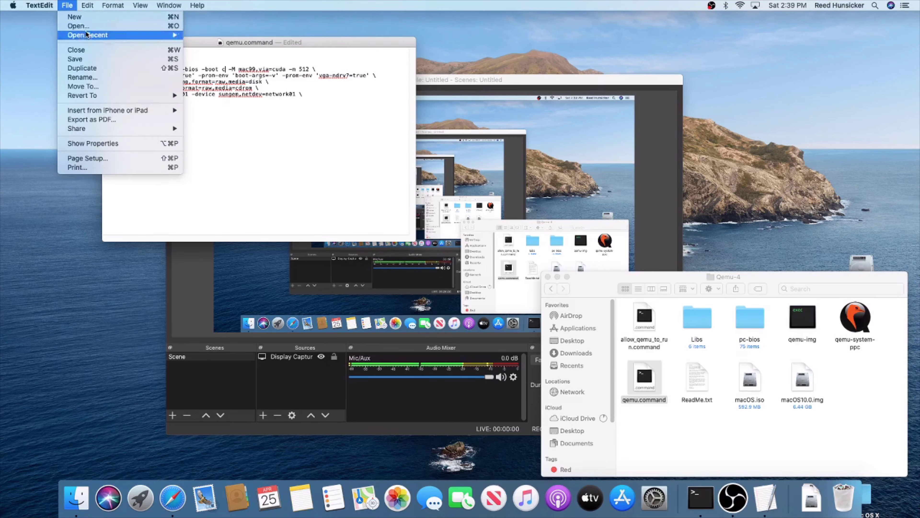
click(87, 59)
click(109, 43)
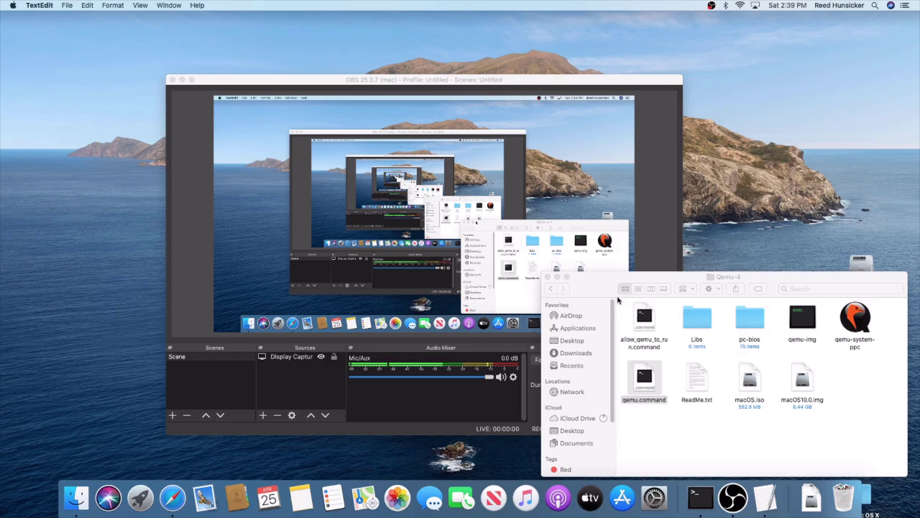
- Boot the virtual machine with qemu.command and accept United States and the U.S. keyboard layout in the setup assistant
double_click(639, 375)
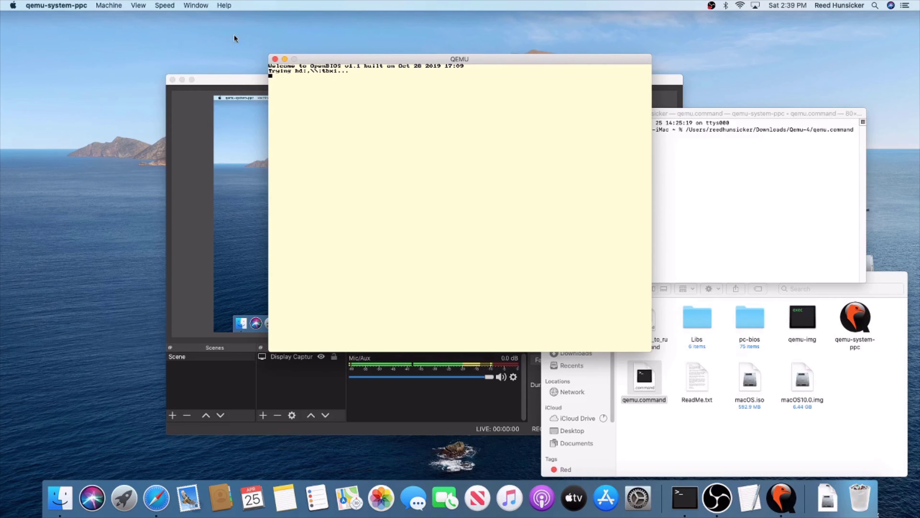
click(359, 114)
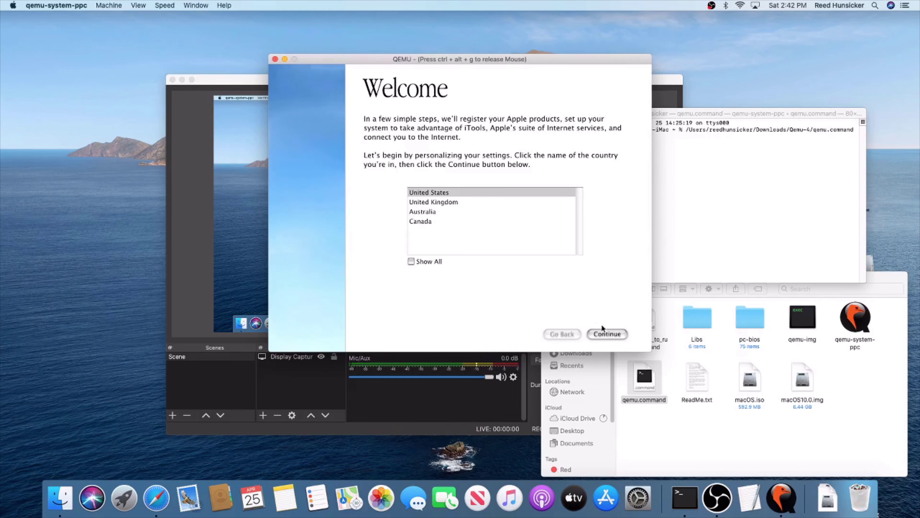
click(606, 333)
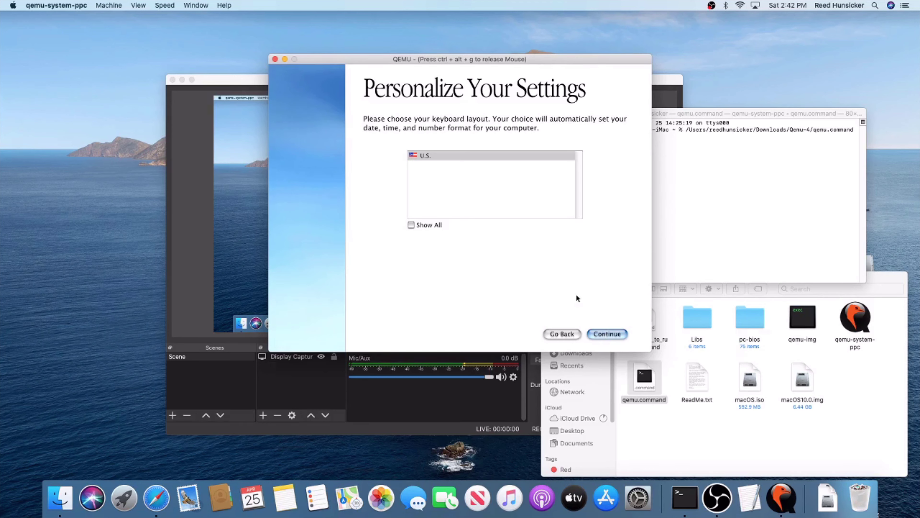
key(Return)
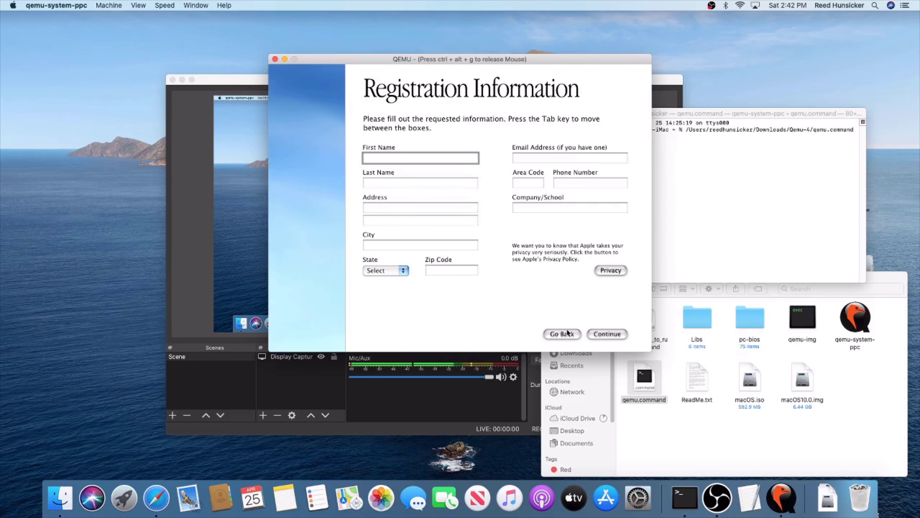
- Release the mouse from QEMU, switch to OBS, and stop the recording
key(ctrl+alt+g)
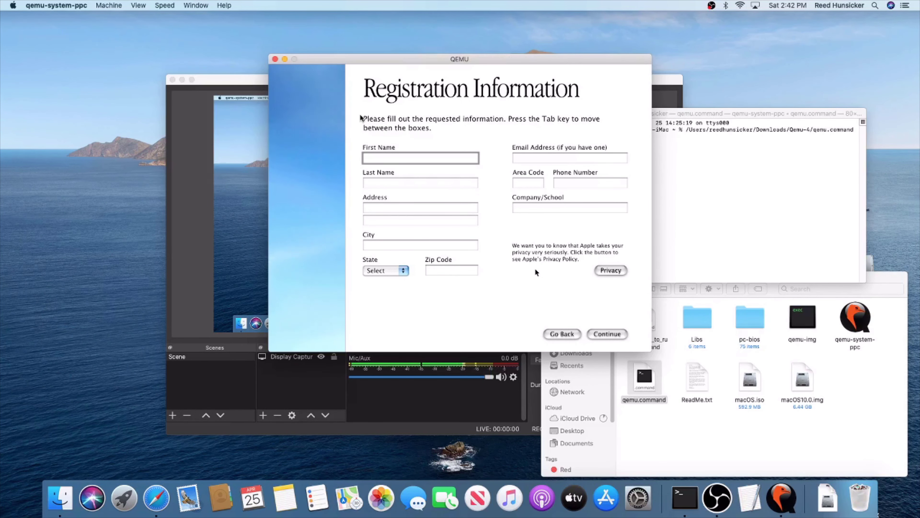
click(486, 408)
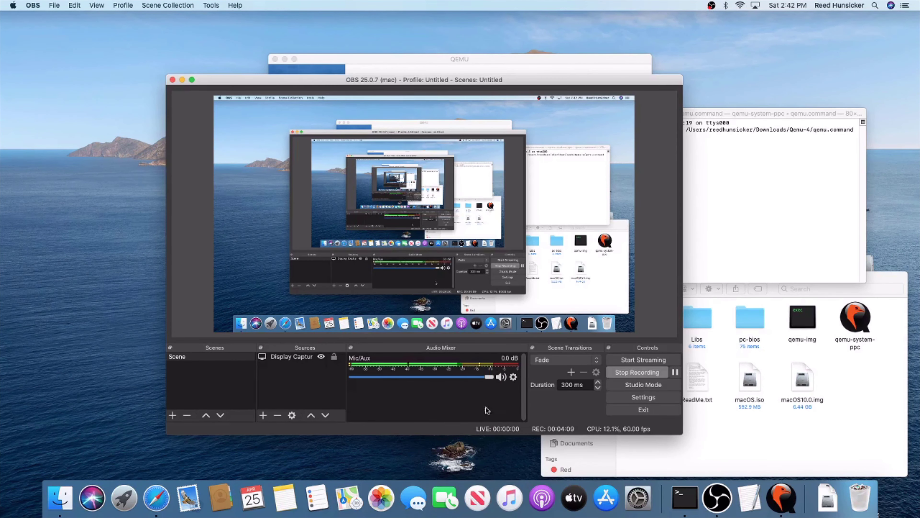
click(630, 373)
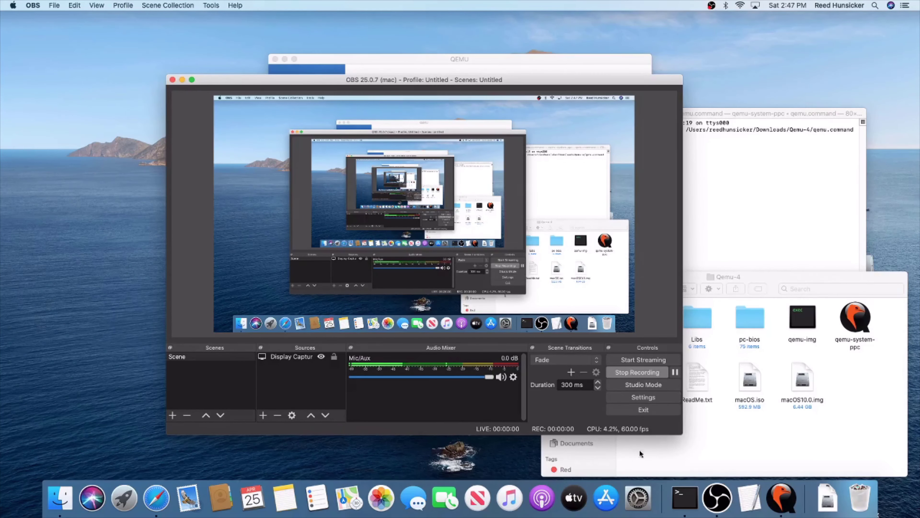
- Switch back to QEMU, finish the Mac OS X setup assistant, and close the Finder window on the desktop
click(782, 498)
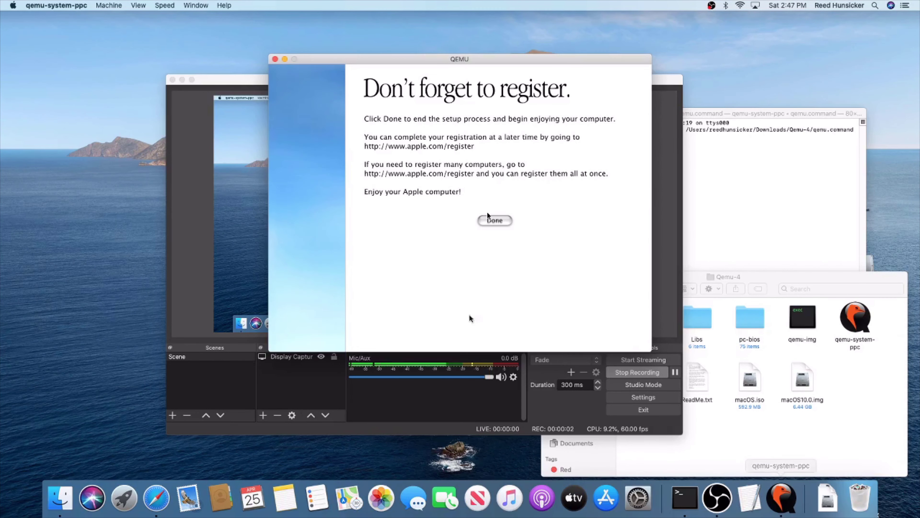
click(459, 294)
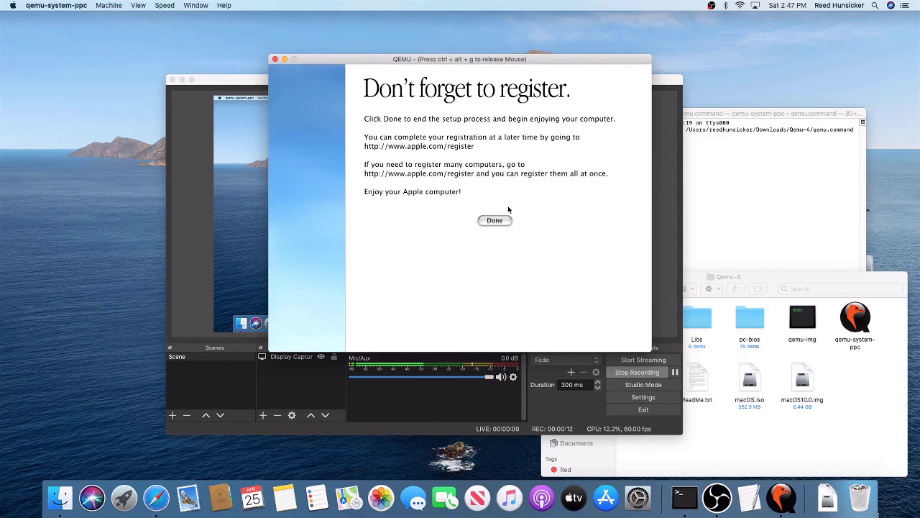
click(491, 220)
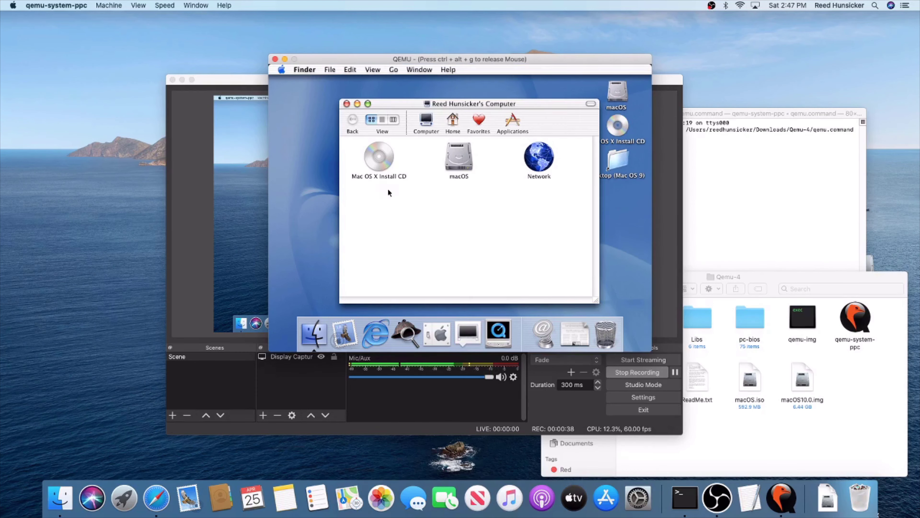
click(347, 104)
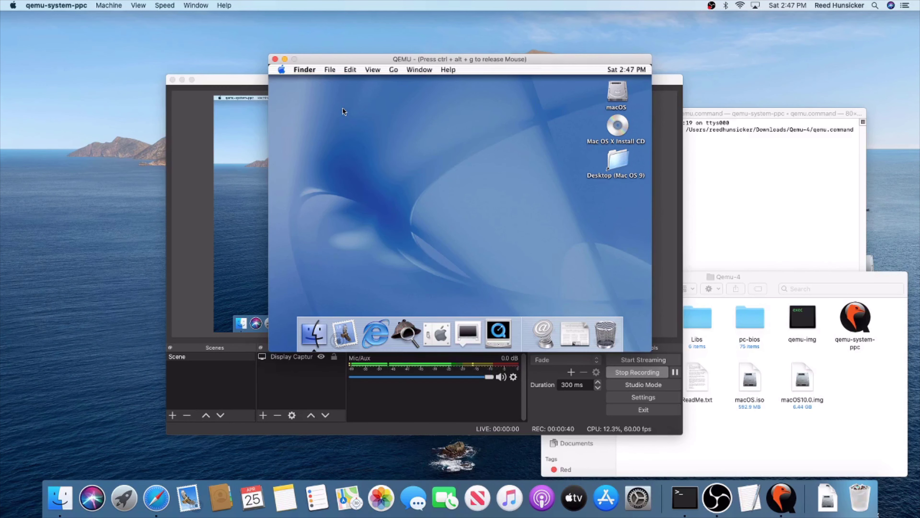
- View the Apple menu and open System Preferences in the virtual Mac OS X
click(282, 69)
click(283, 69)
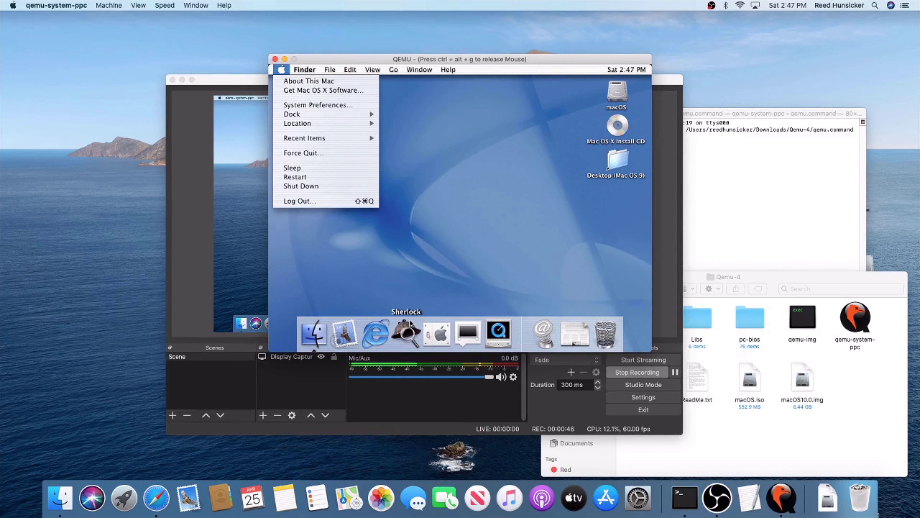
click(438, 335)
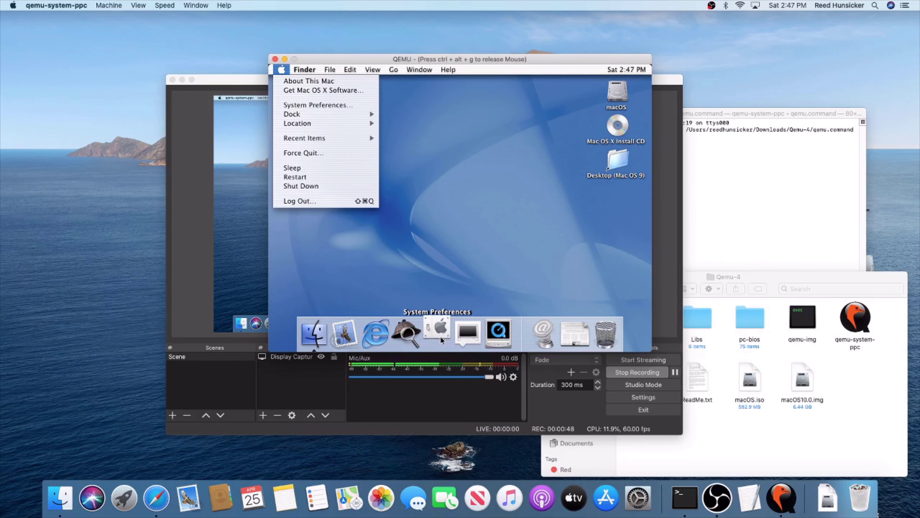
click(512, 251)
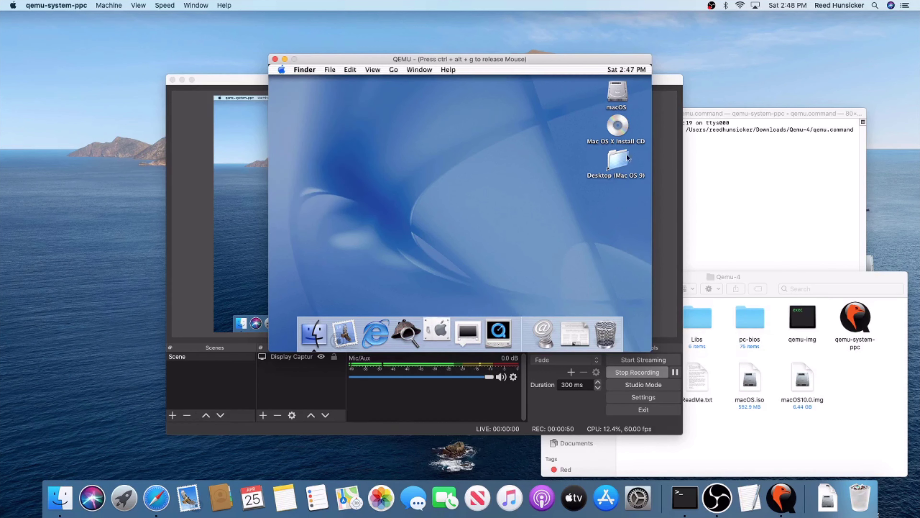
- Open the Mac OS X Install CD from the desktop, then close its window and System Preferences
click(621, 134)
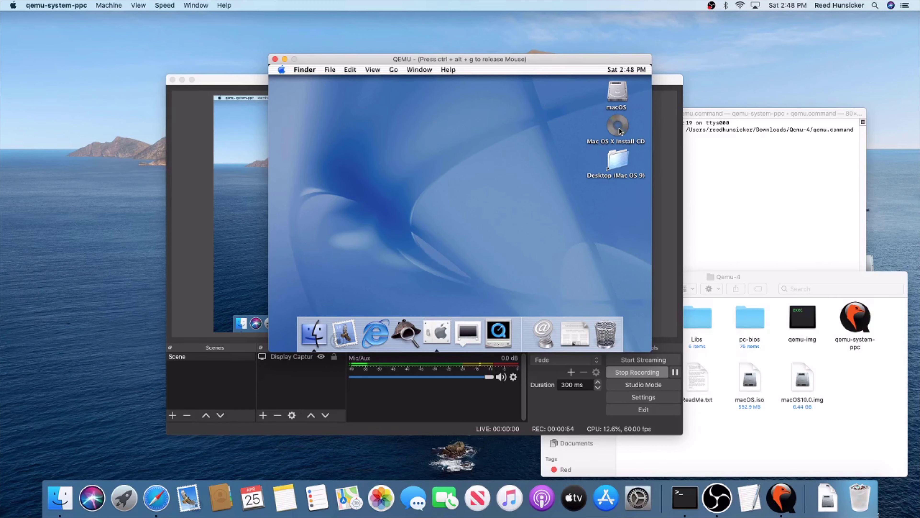
double_click(619, 131)
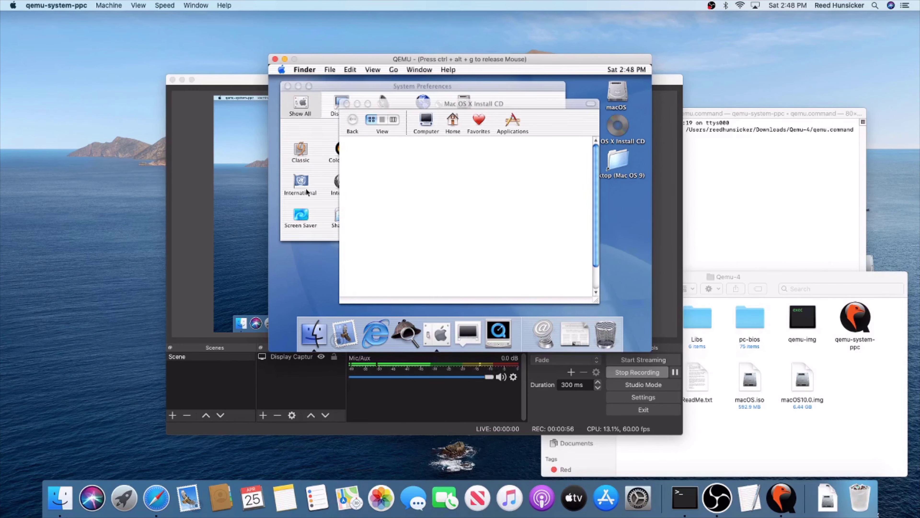
click(347, 104)
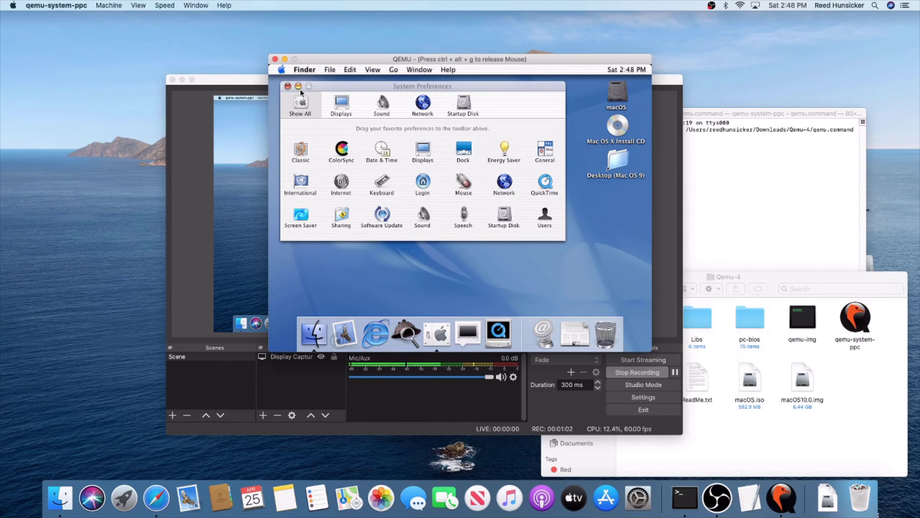
click(288, 85)
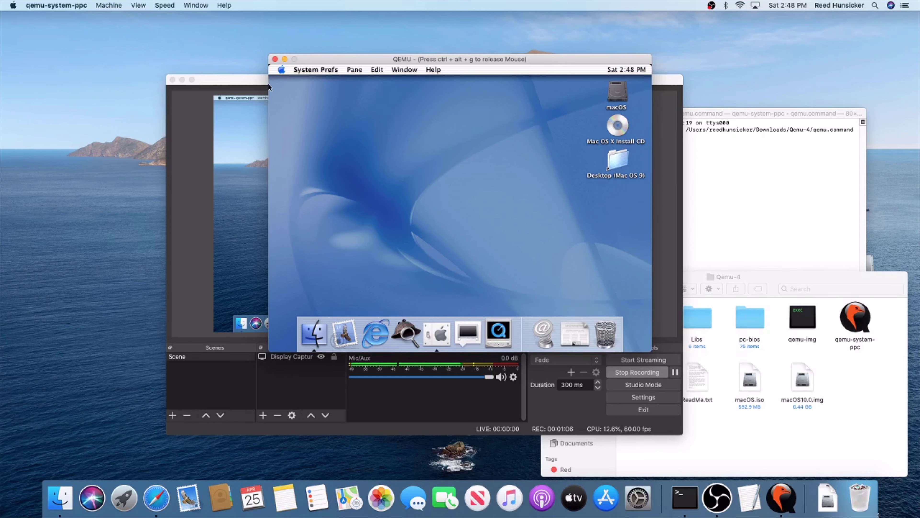
- Shut down the virtual Mac OS X and bring the Qemu-4 folder window to the front
click(281, 69)
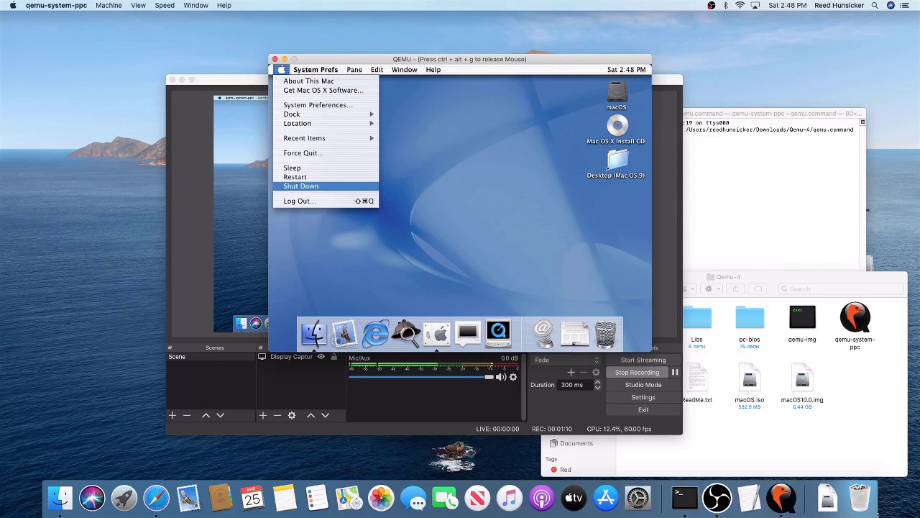
click(301, 186)
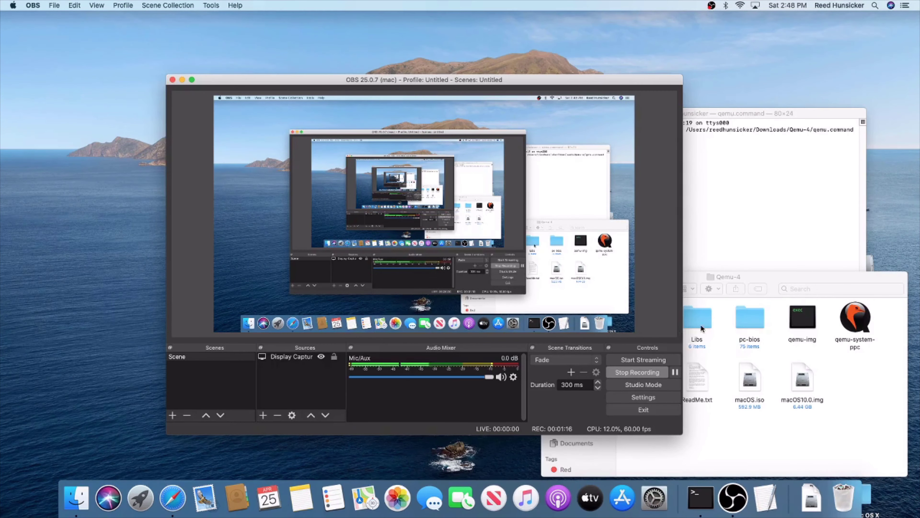
click(745, 447)
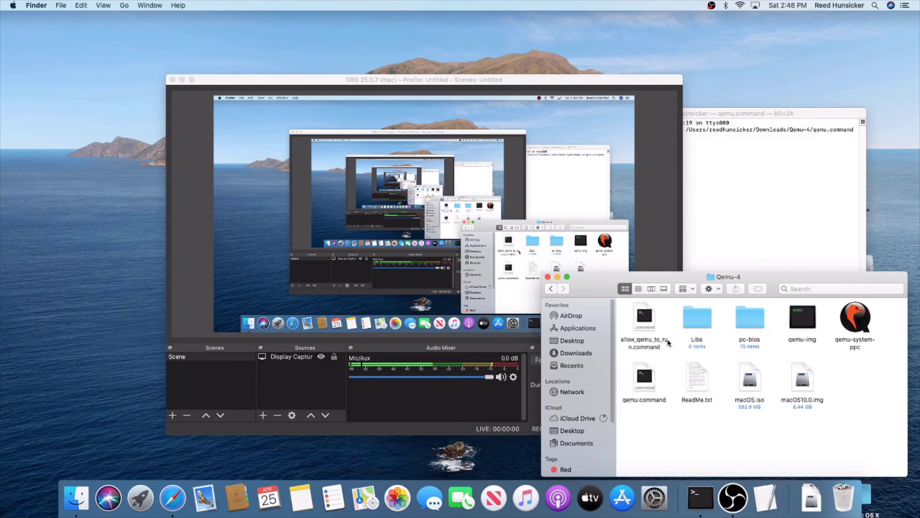
- Move the Apple Mac OS X 10.0 archive in Downloads and the Apple Mac OS X folder to the Trash, and reopen the Qemu-4 folder
click(550, 289)
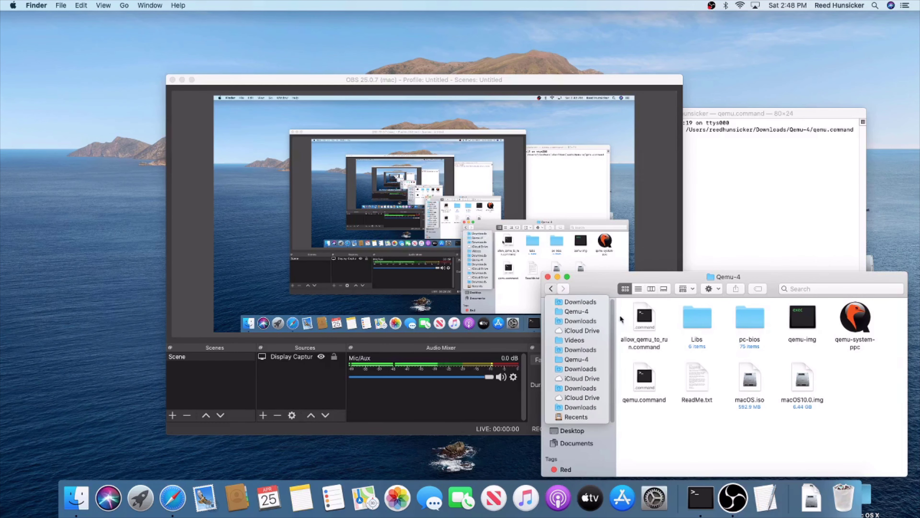
click(550, 289)
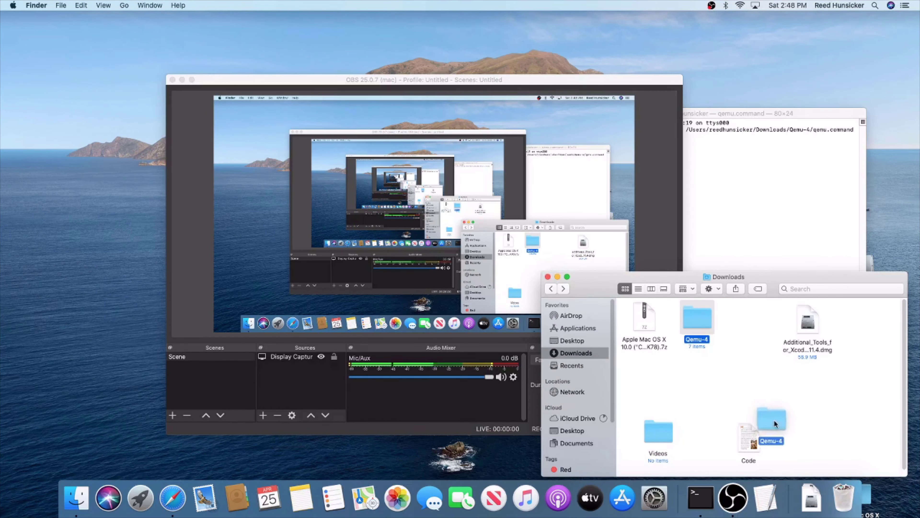
drag(645, 315, 843, 496)
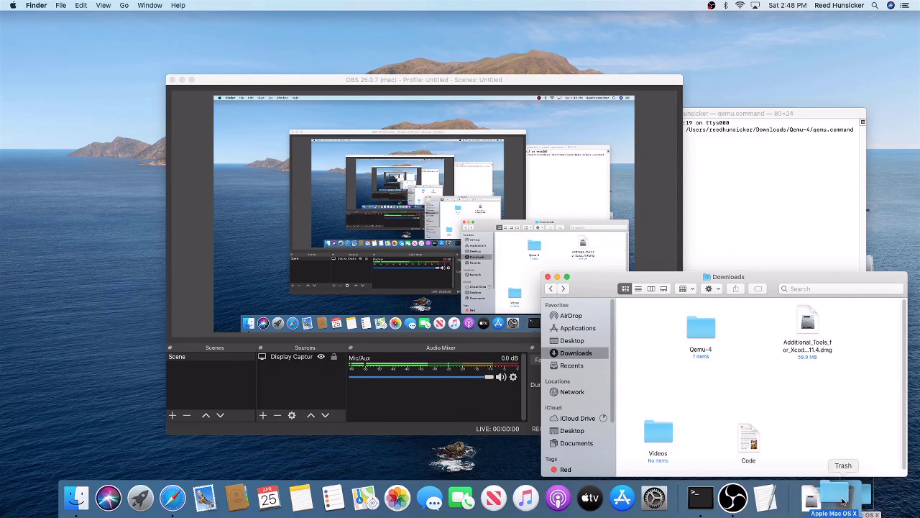
double_click(701, 329)
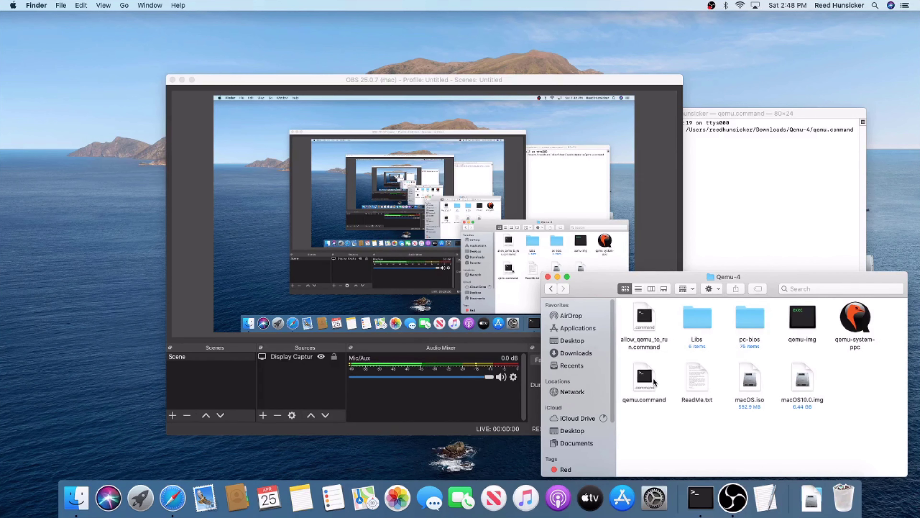
- Move macOS.iso and macOS10.0.img out of the Qemu-4 folder into Downloads
click(644, 332)
click(645, 379)
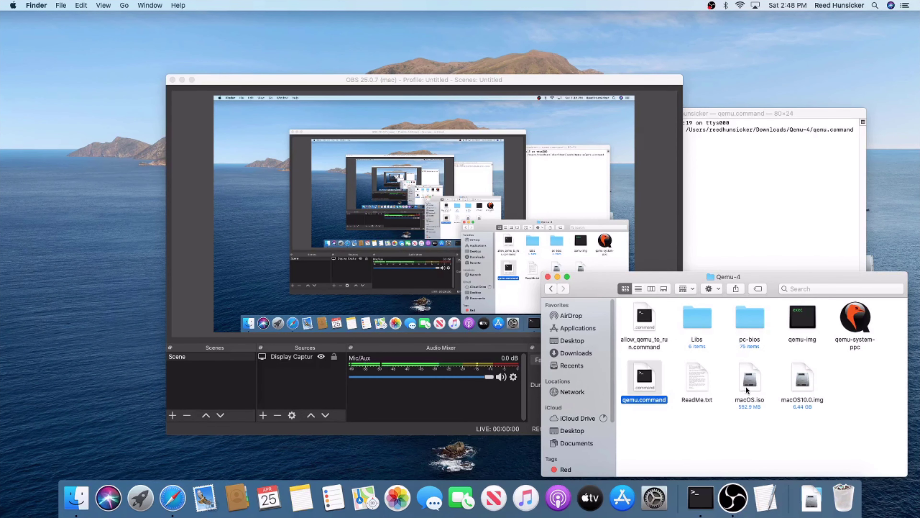
drag(726, 424, 811, 498)
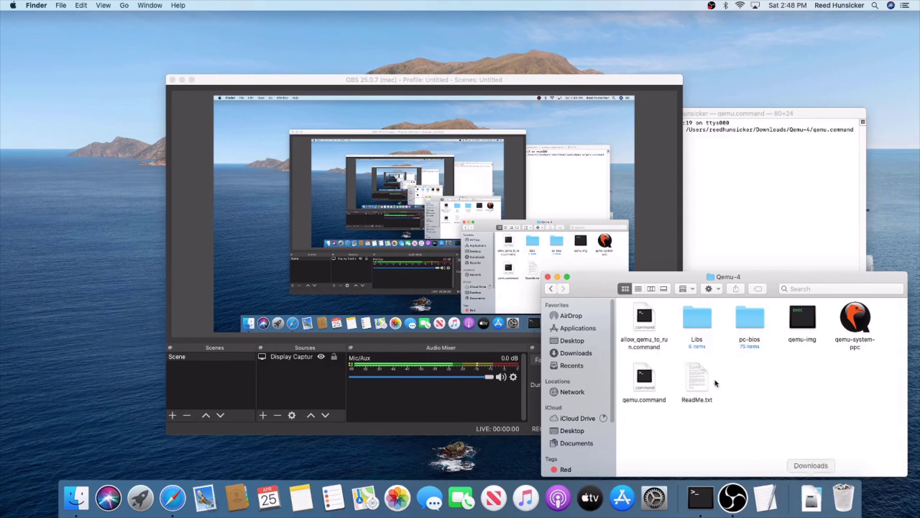
- Open the qemu.command script from the Qemu-4 folder in TextEdit
right_click(645, 380)
mouse_move(707, 283)
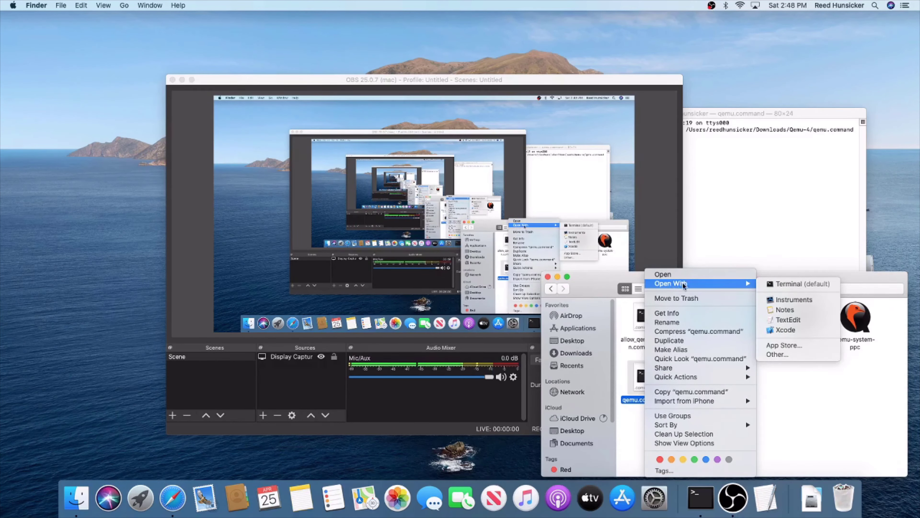
click(769, 321)
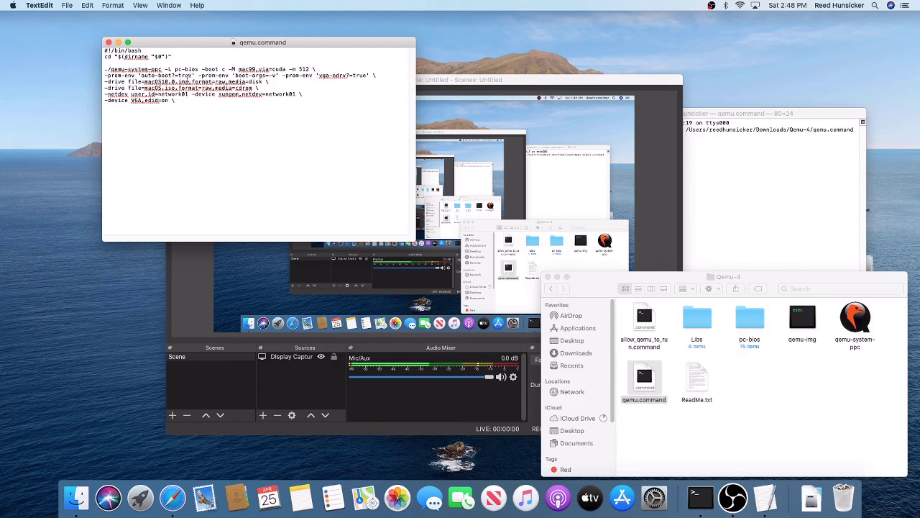
- Delete the file names macOS10.0.img and macOS.iso from the disk and cdrom drive lines of the script
click(187, 81)
key(BackSpace)
key(BackSpace)
key(BackSpace)
key(BackSpace)
key(BackSpace)
key(BackSpace)
key(BackSpace)
key(BackSpace)
key(BackSpace)
key(BackSpace)
key(BackSpace)
key(BackSpace)
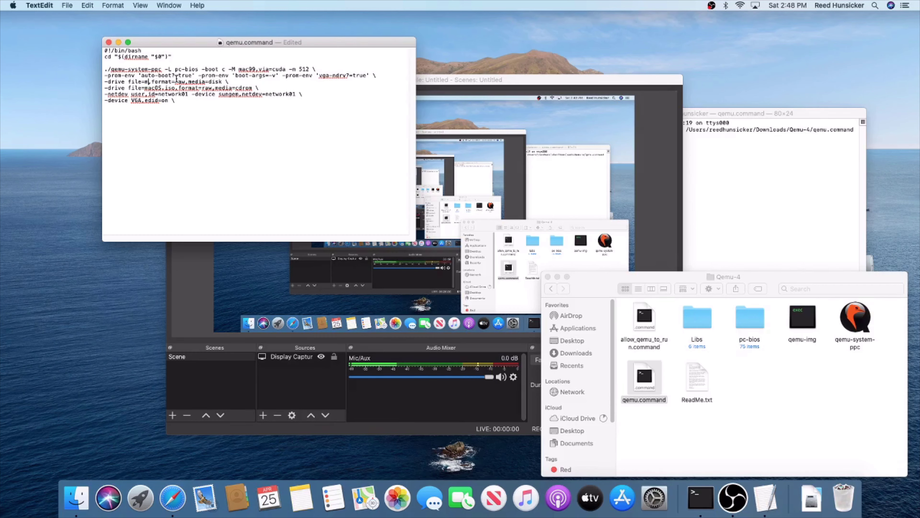
key(BackSpace)
drag(176, 88, 143, 88)
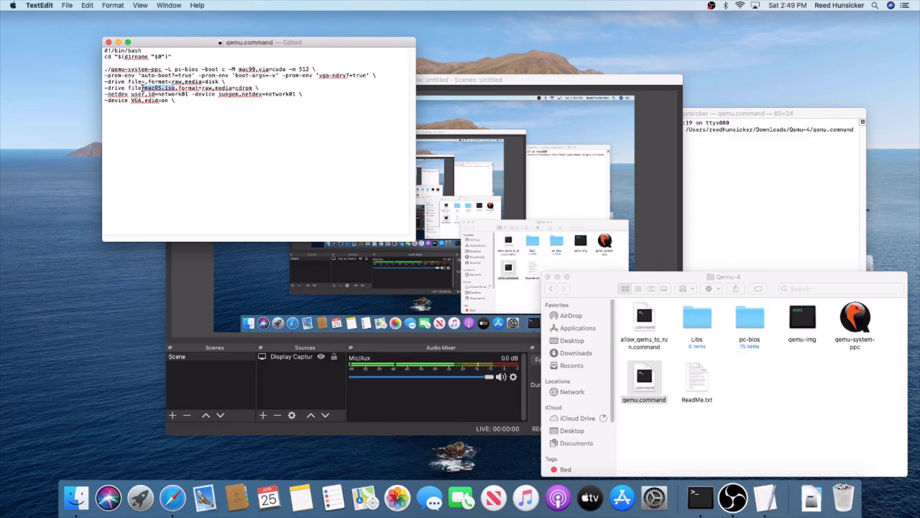
key(BackSpace)
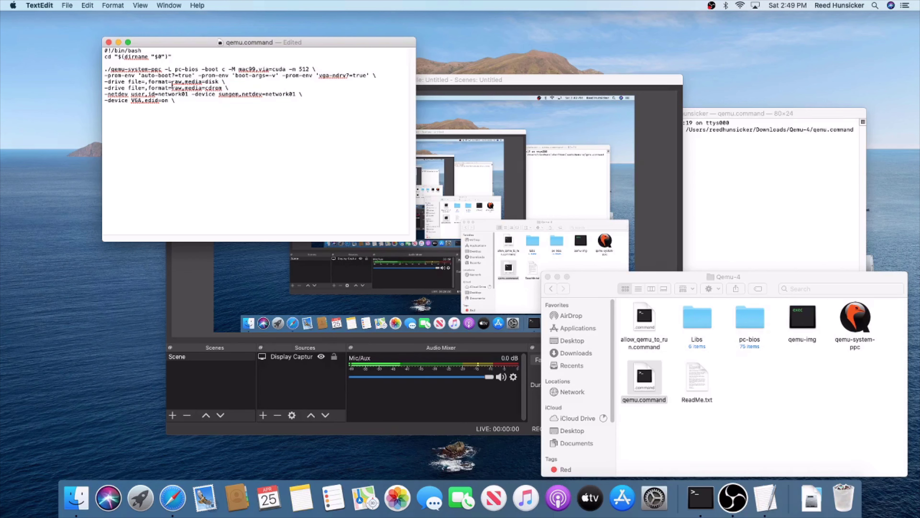
- Set the script's -boot option to d
click(227, 69)
key(BackSpace)
text(d)
- Move the cdrom drive line above the disk drive line in the script, leaving no empty line behind
drag(231, 88, 101, 88)
key(super+c)
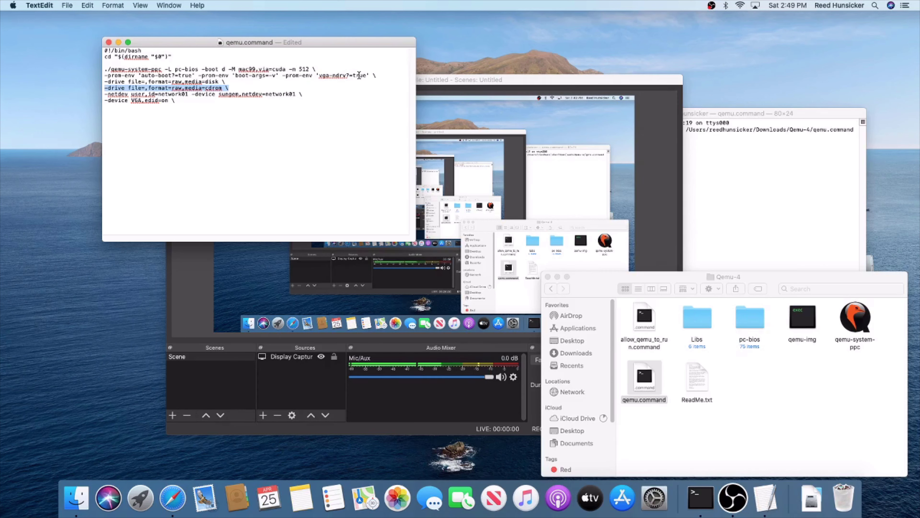
click(383, 75)
key(Return)
key(super+v)
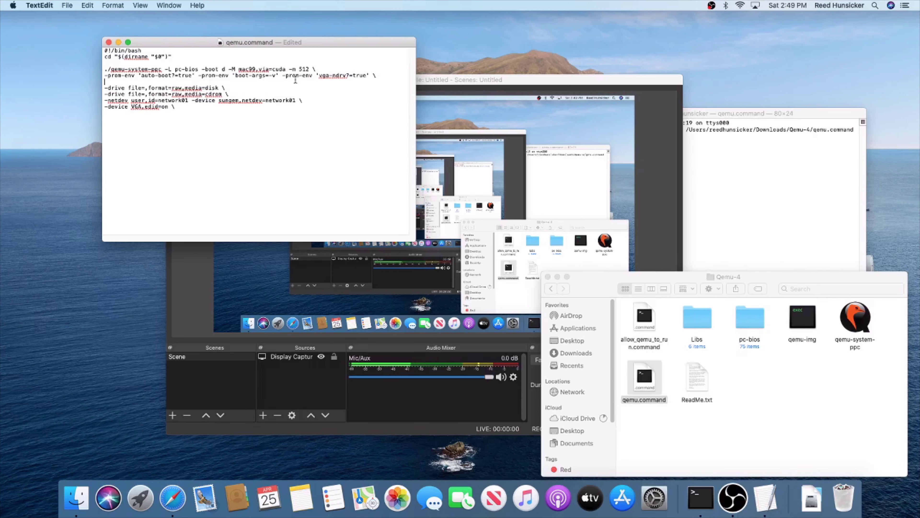
drag(230, 94, 104, 94)
key(BackSpace)
key(BackSpace)
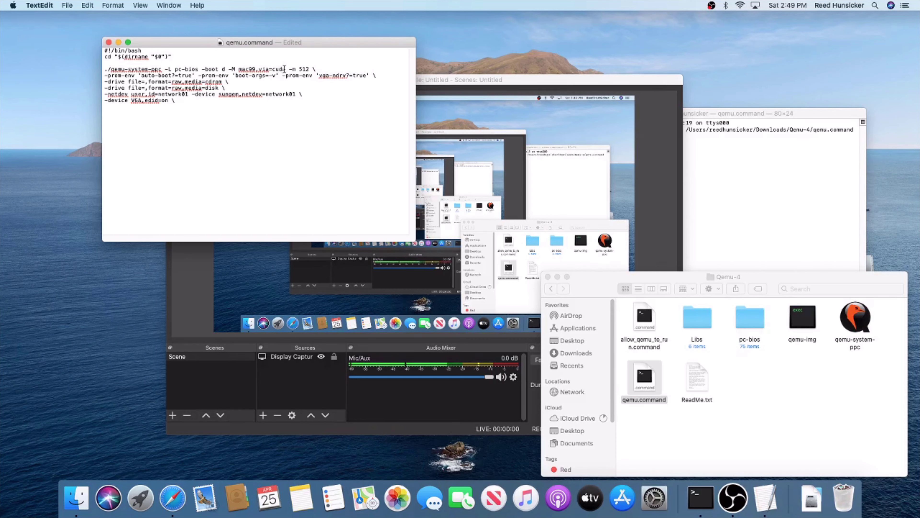
- Save the edited qemu.command script and close its window
drag(284, 69, 272, 70)
click(272, 69)
click(67, 5)
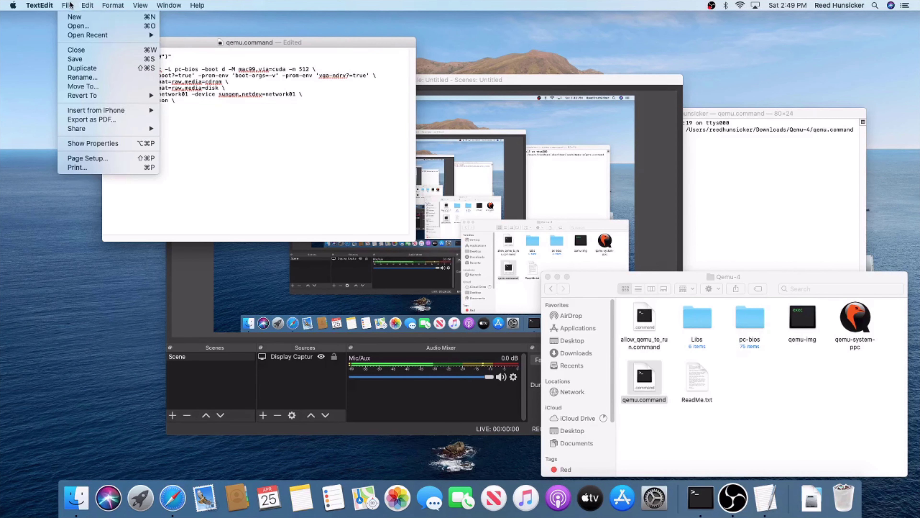
click(83, 57)
click(109, 43)
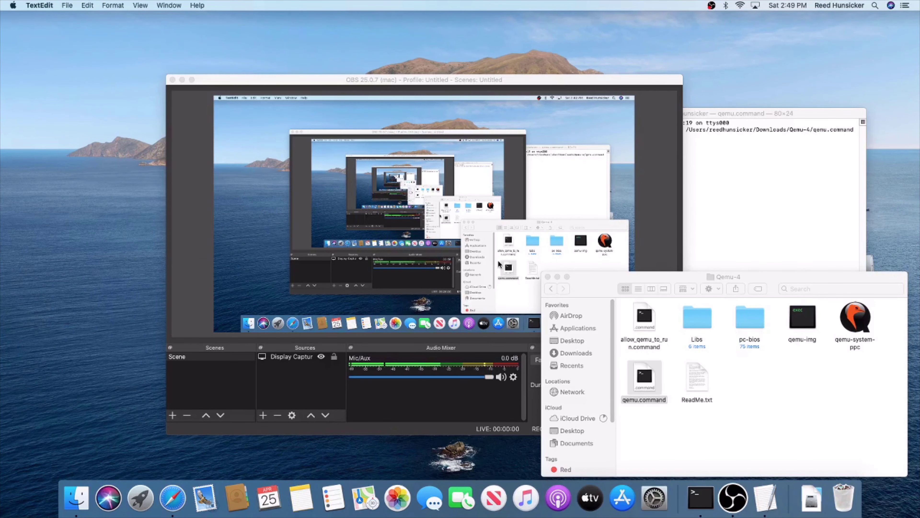
- Run qemu.command, and close both Terminal windows and the Qemu-4 folder window
double_click(643, 383)
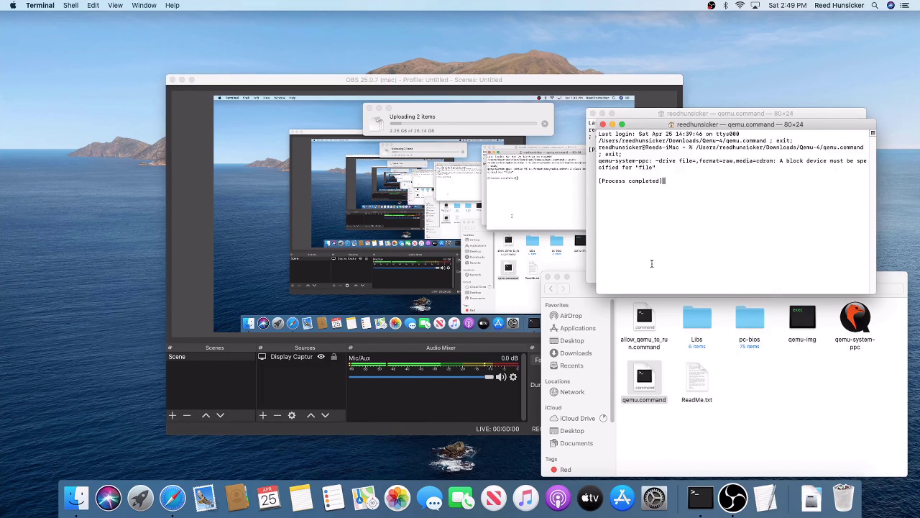
click(603, 124)
click(593, 113)
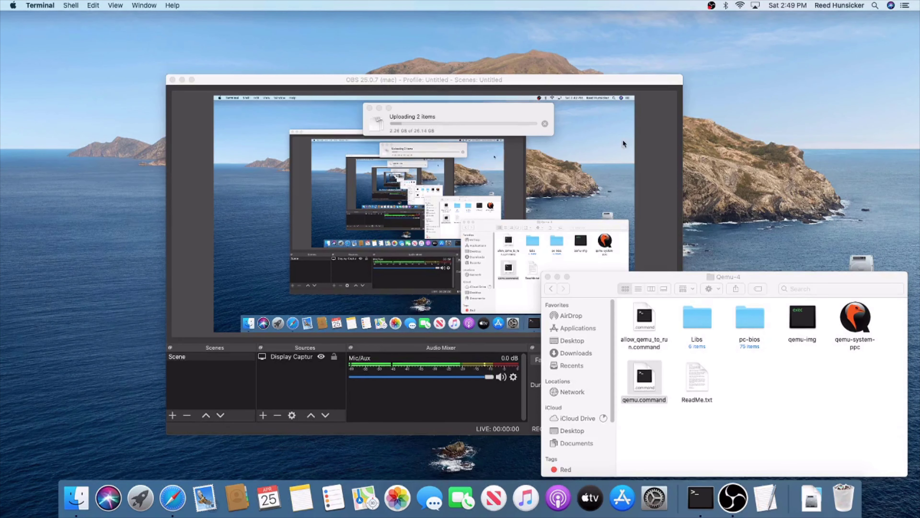
click(805, 388)
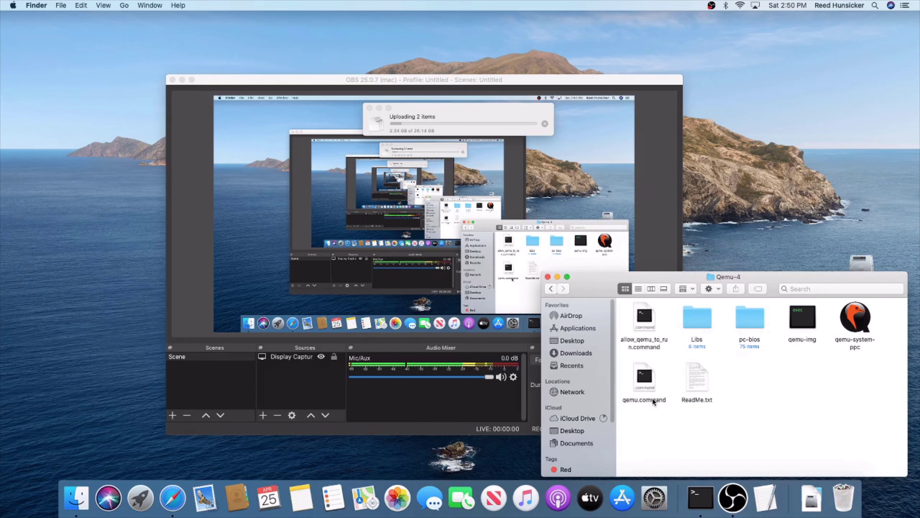
click(548, 277)
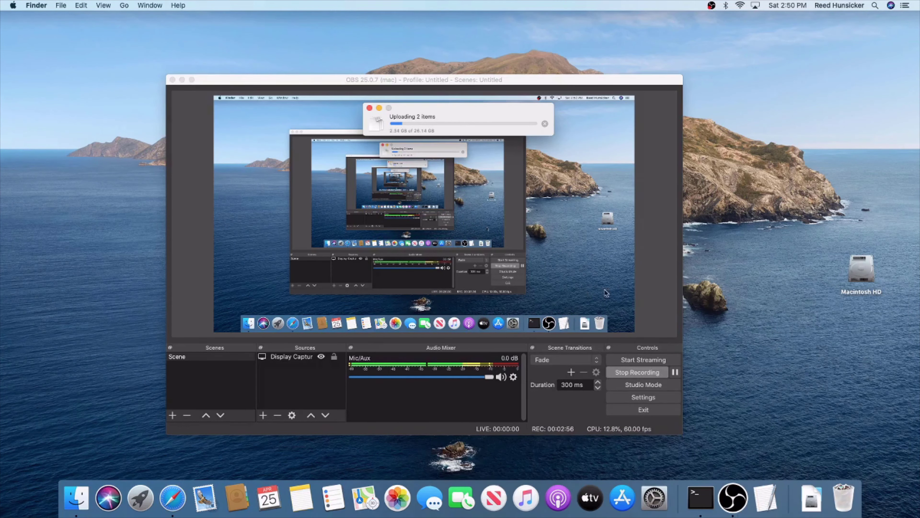